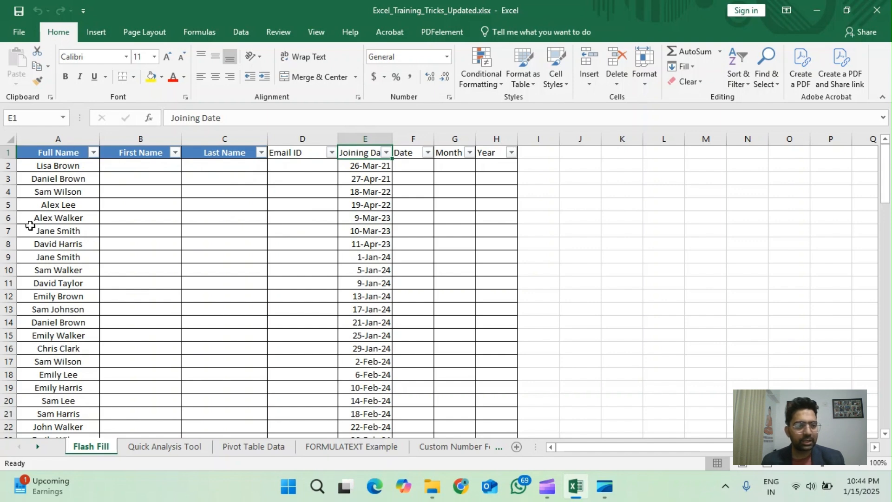
Step: Enter the first person's first name in B2 and Flash Fill the rest of the First Name column
left_click(119, 166)
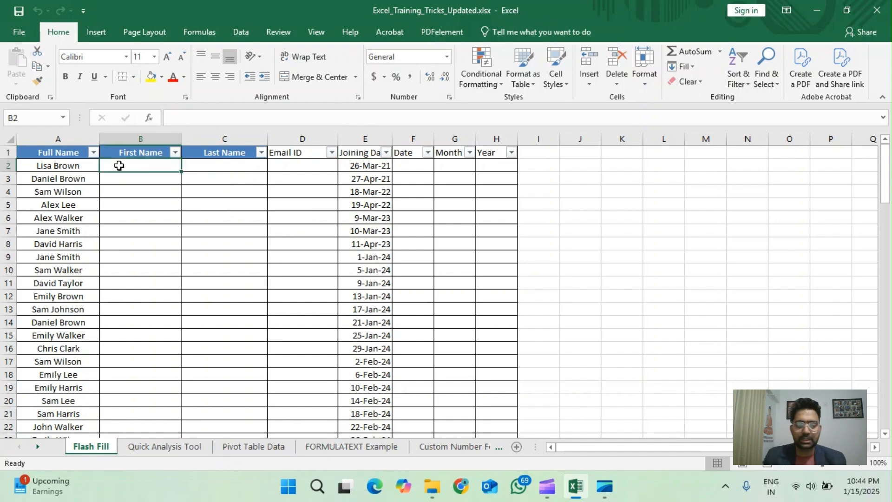
key("Return")
key("Up")
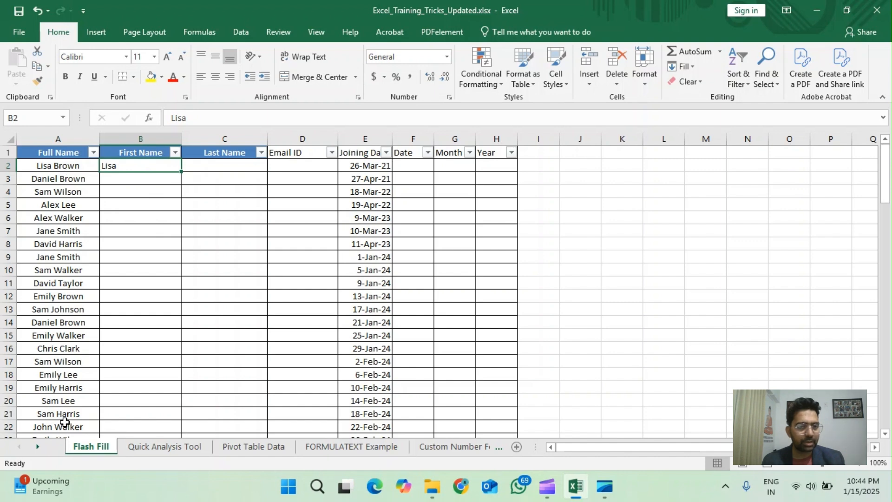
left_click(241, 32)
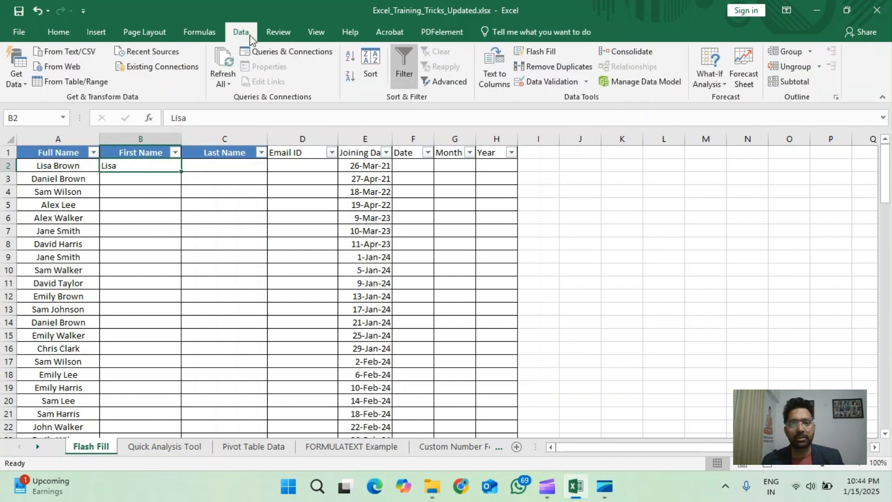
left_click(541, 52)
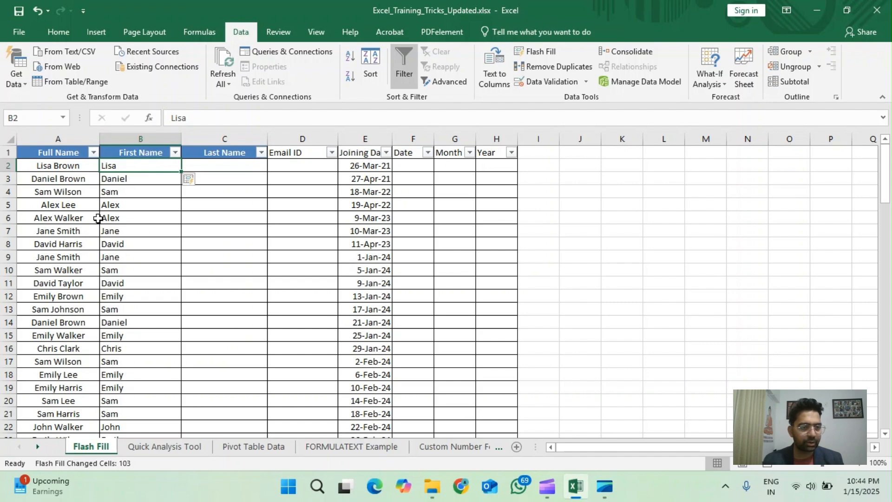
scroll(125, 248, "down", 7)
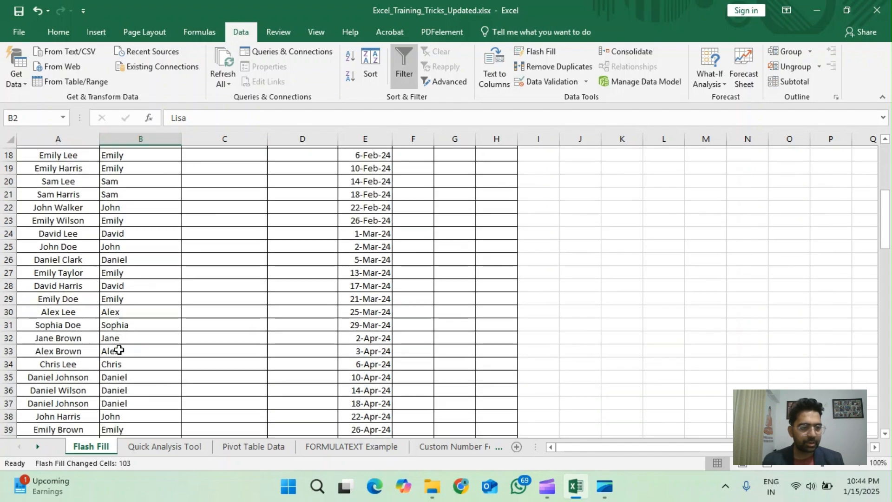
scroll(119, 350, "down", 6)
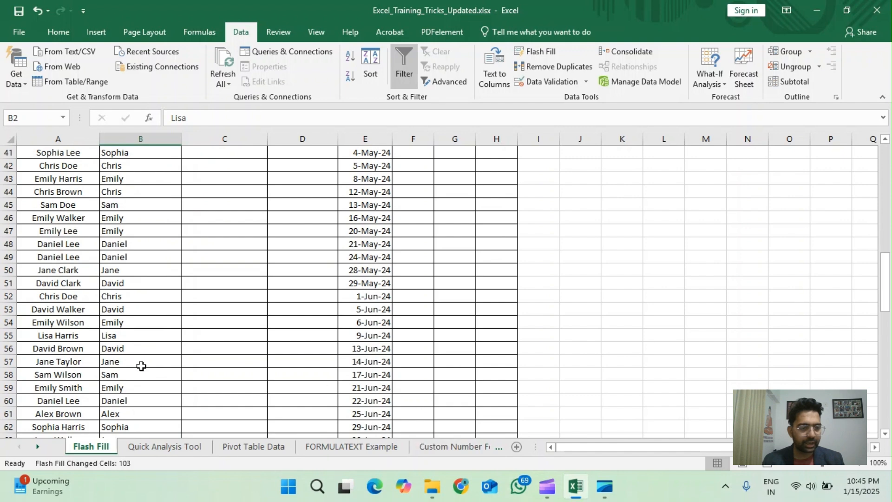
scroll(141, 365, "up", 13)
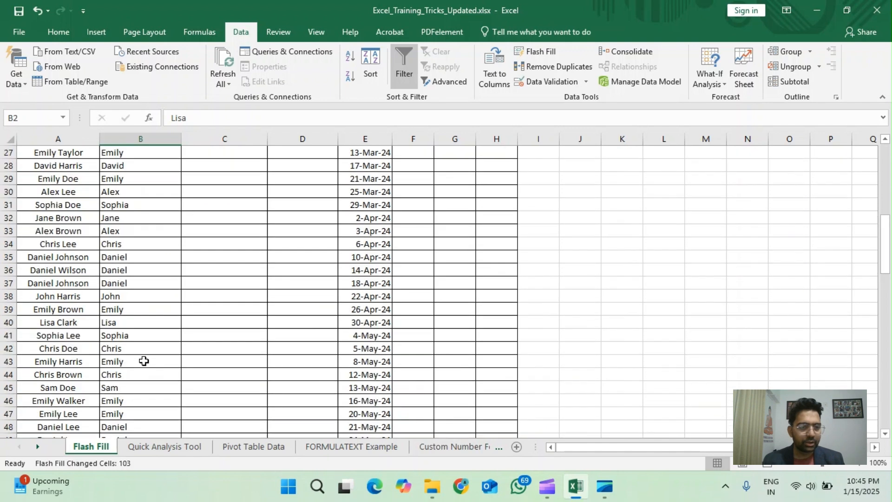
Step: Enter the first person's last name in C2 and Flash Fill the rest of the Last Name column
left_click(222, 178)
left_click(223, 163)
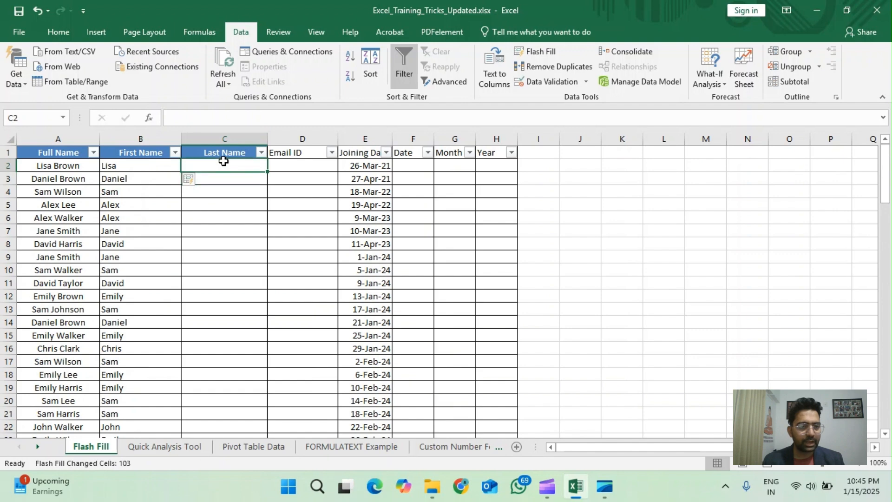
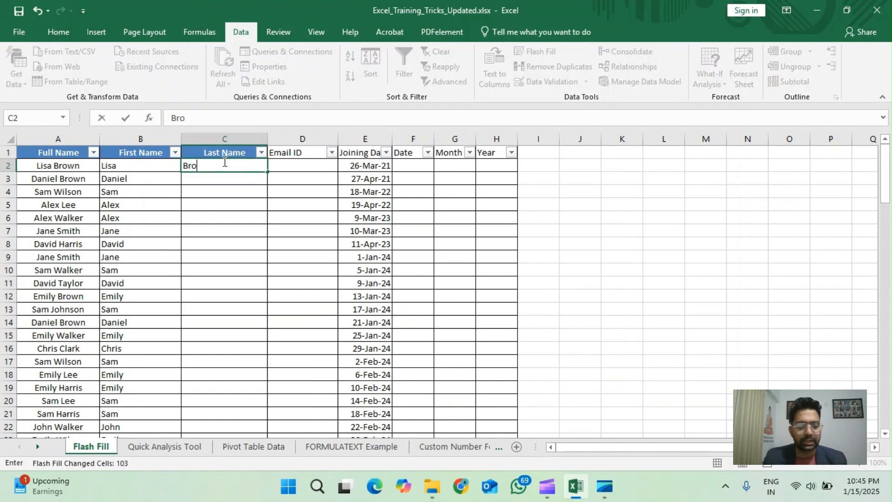
key("ctrl+Return")
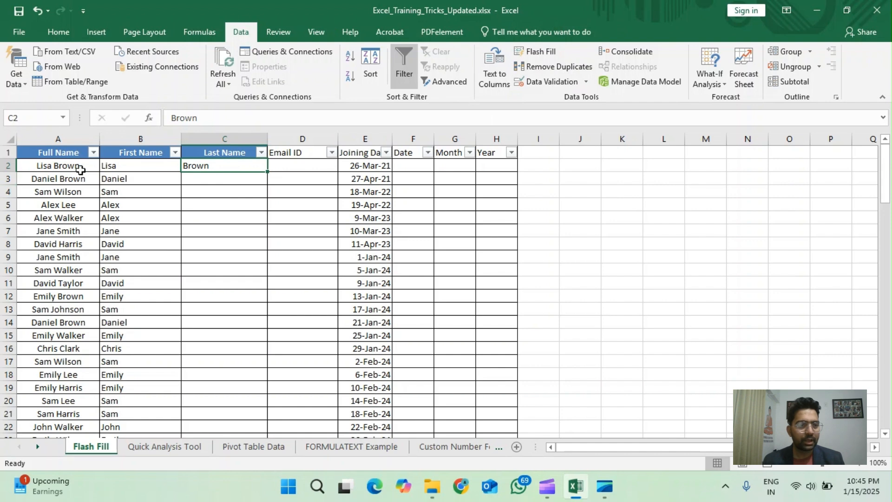
left_click(534, 52)
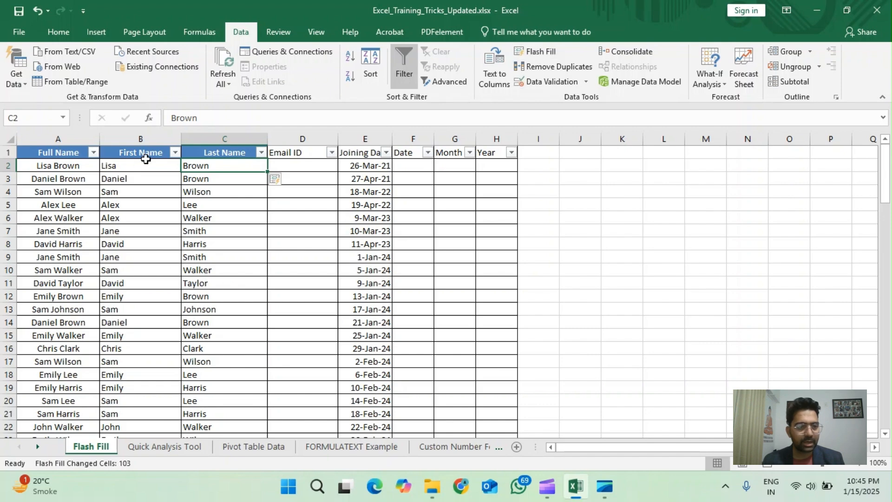
scroll(235, 315, "down", 10)
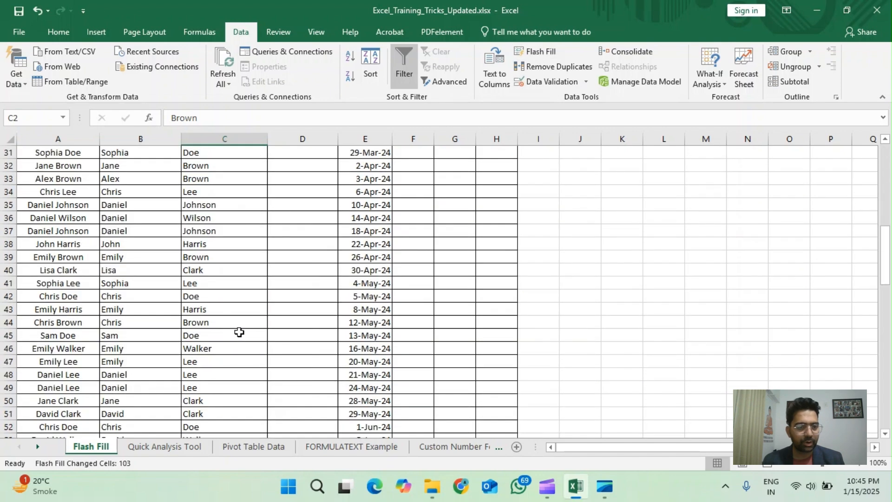
scroll(239, 332, "down", 13)
scroll(239, 325, "up", 7)
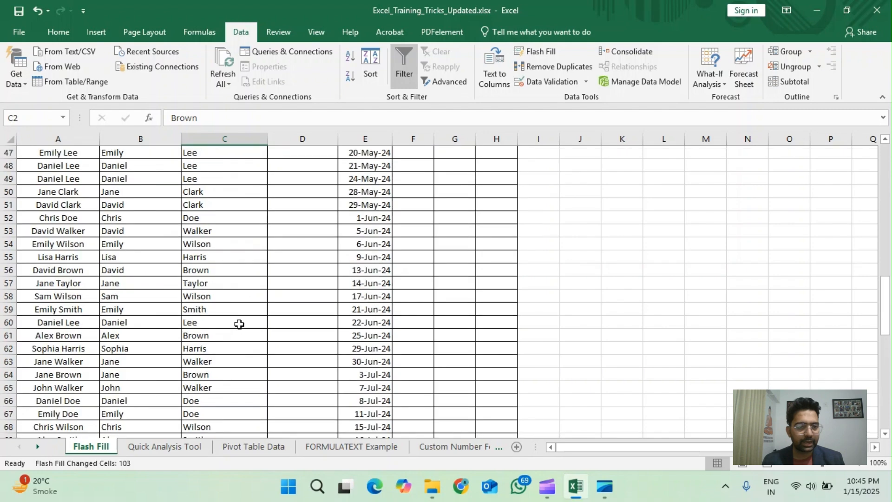
scroll(239, 320, "up", 15)
Step: Enter the first person's email address in D2, using the lowercase firstname.lastname pattern with the yahoo.in domain
left_click(314, 165)
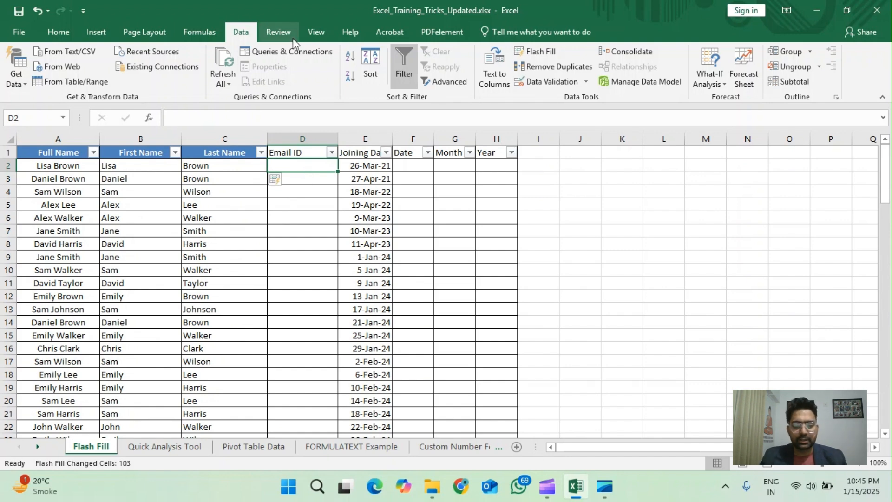
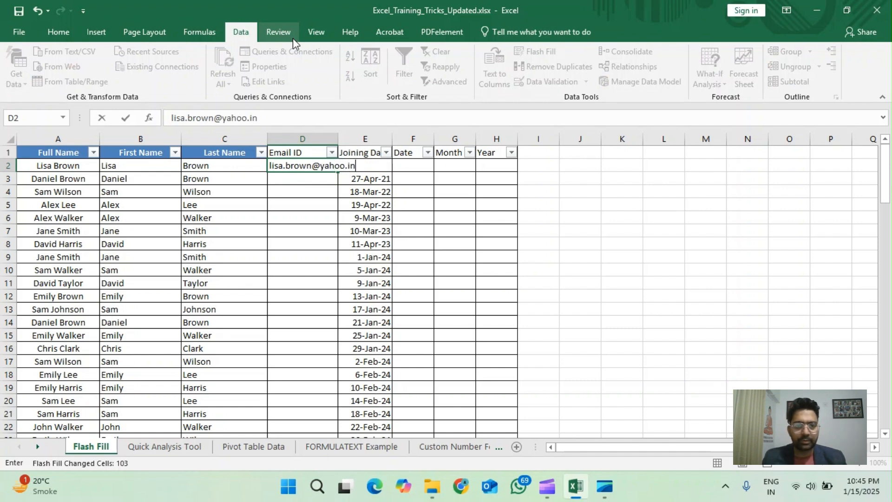
key("Return")
key("Up")
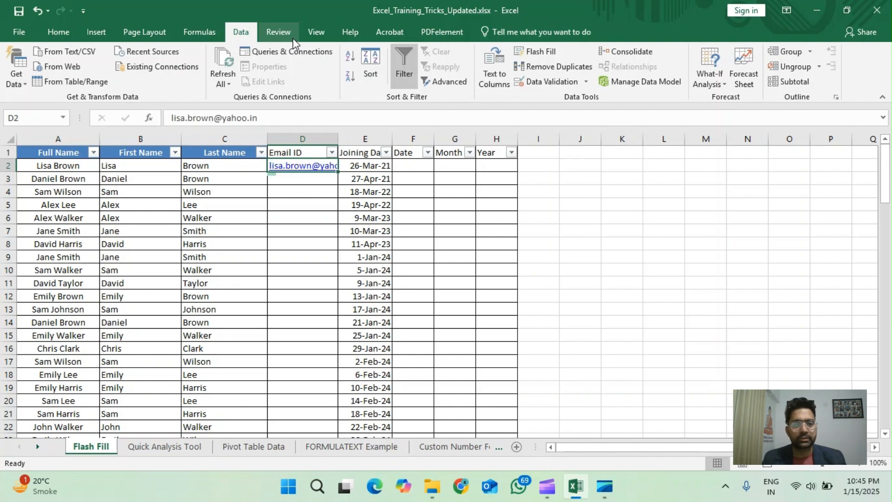
Step: Autofit the Email ID column to the example address and Flash Fill the remaining email addresses
double_click(342, 139)
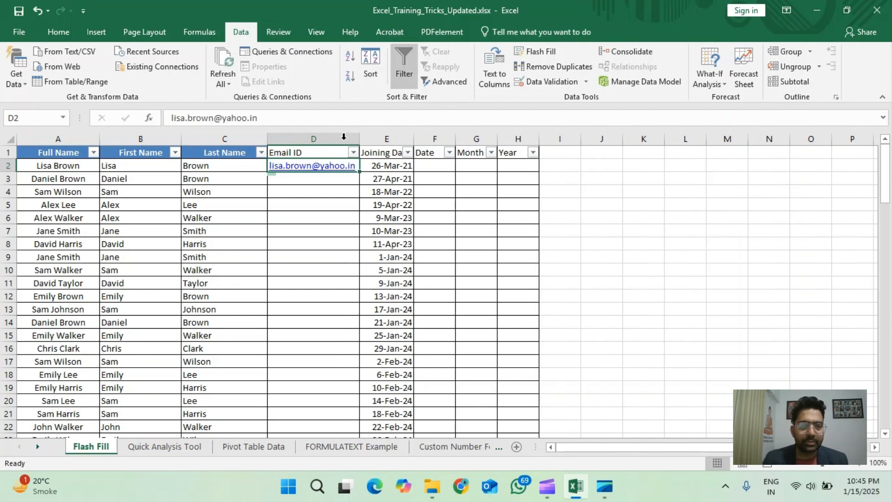
left_click(535, 55)
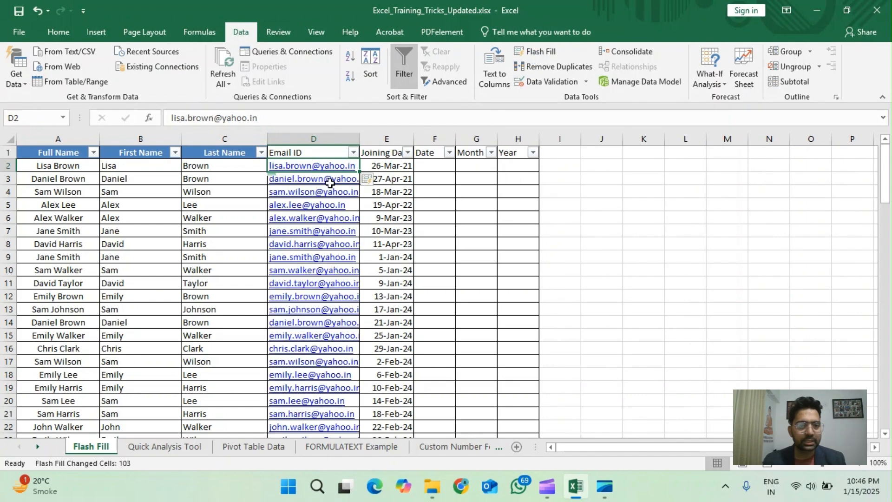
scroll(336, 278, "down", 1)
scroll(335, 278, "down", 16)
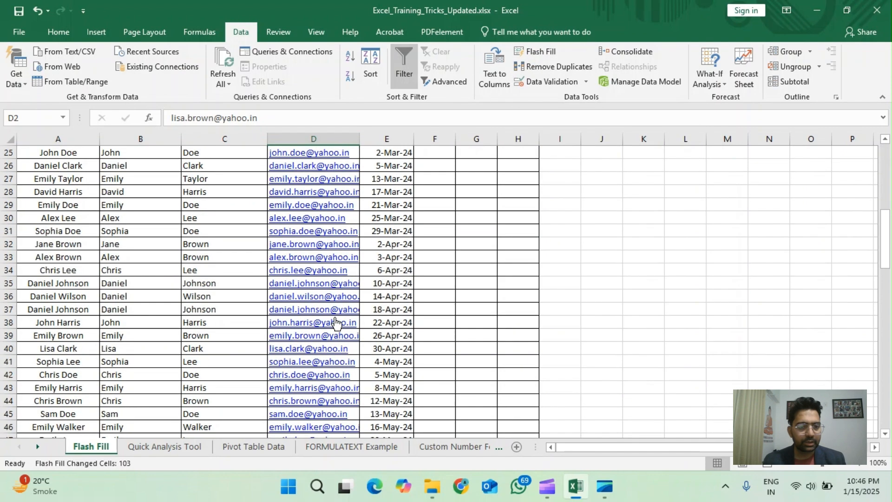
scroll(337, 322, "down", 9)
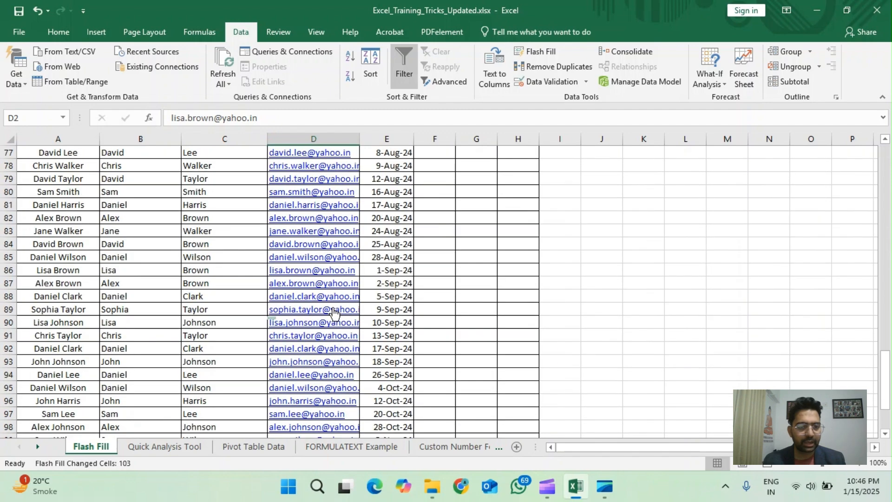
scroll(338, 301, "up", 17)
scroll(338, 301, "up", 9)
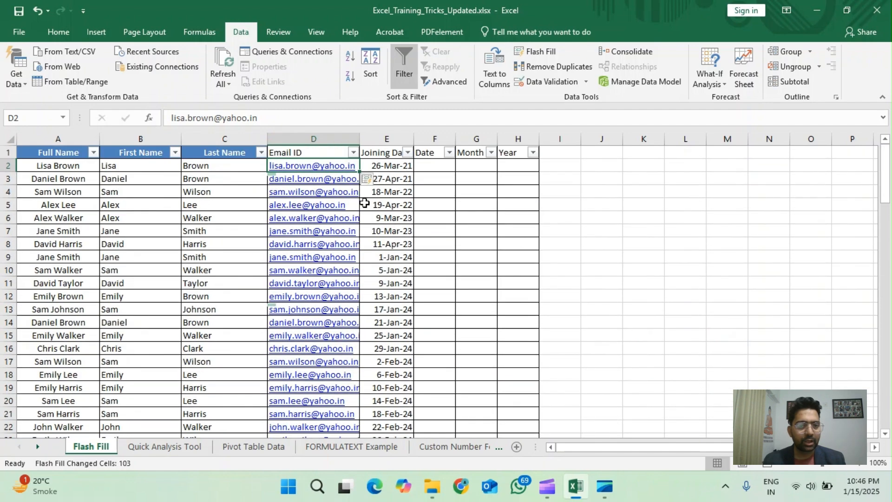
Step: Centre columns B through D horizontally and middle-align them vertically, and autofit the Email ID column's width
left_click(294, 150)
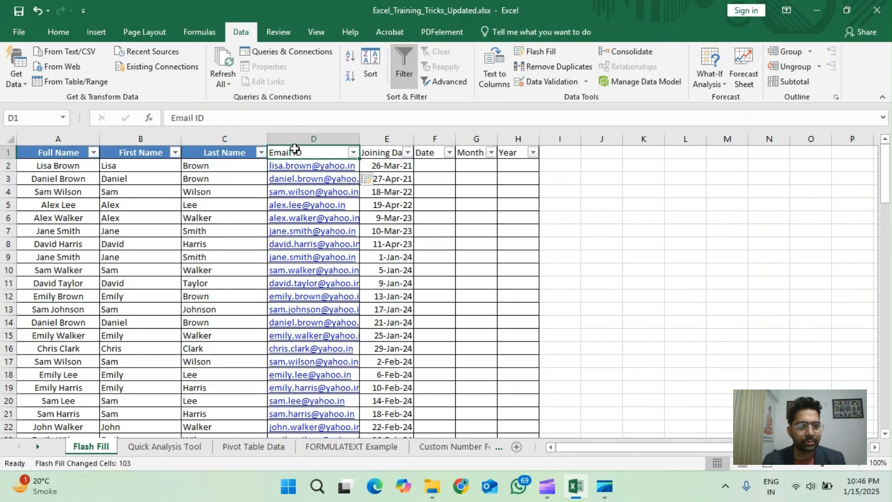
left_click(143, 154)
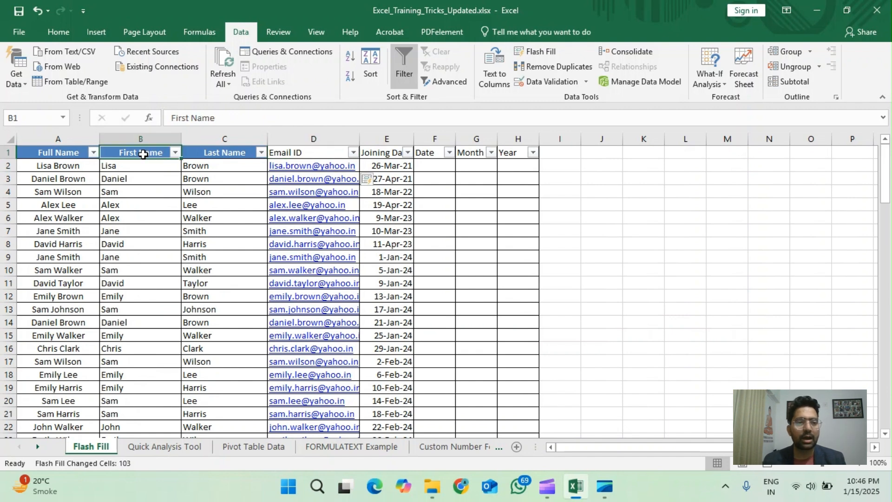
left_click(230, 153)
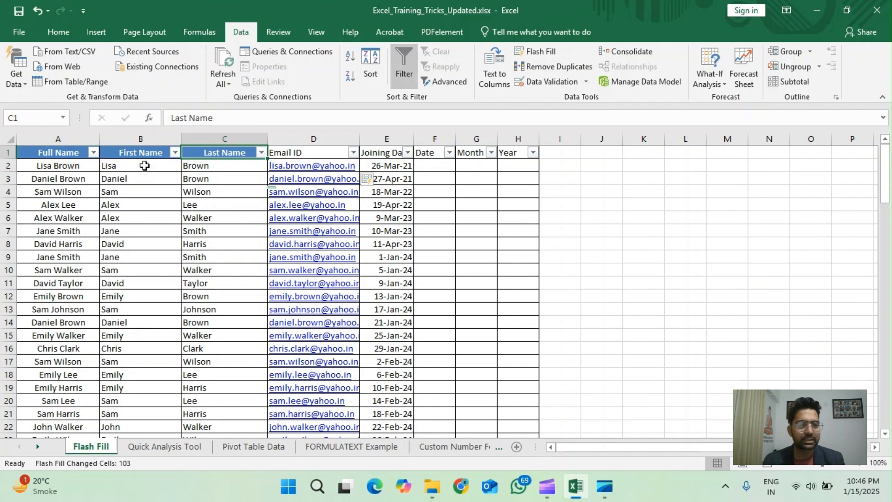
left_click_drag(144, 139, 290, 175)
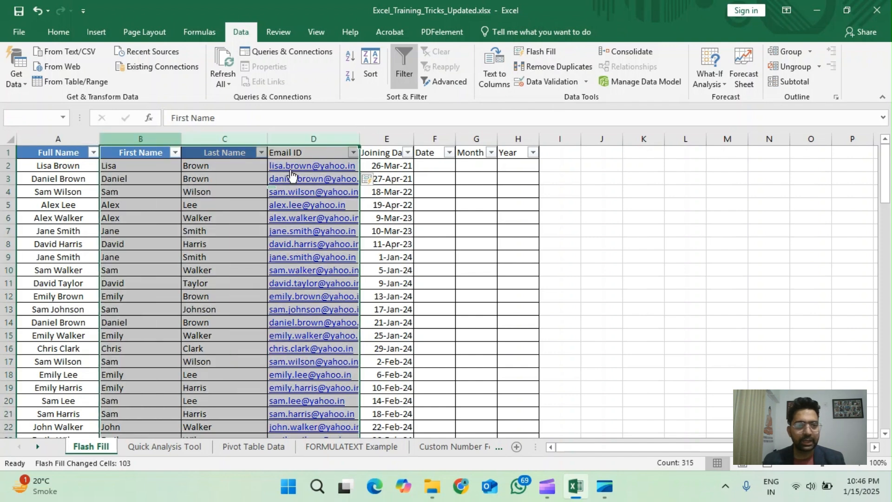
left_click(59, 32)
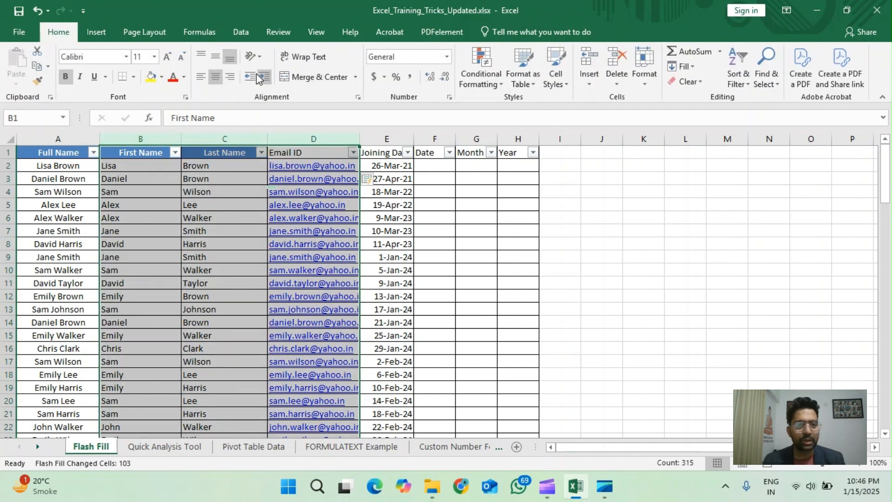
left_click(215, 57)
left_click(215, 76)
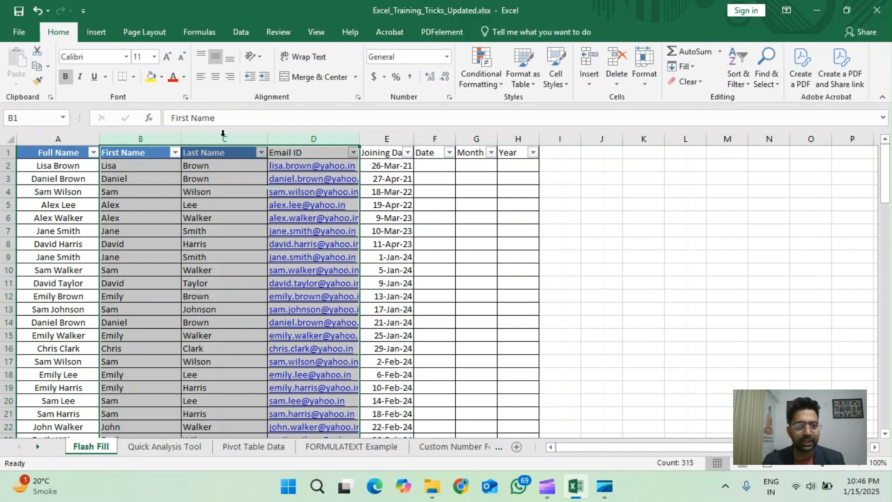
left_click(215, 77)
left_click(227, 152)
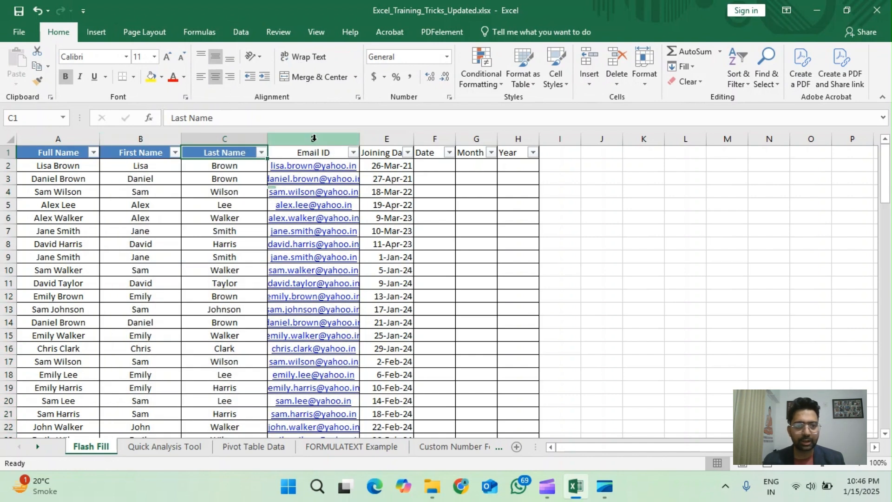
double_click(366, 135)
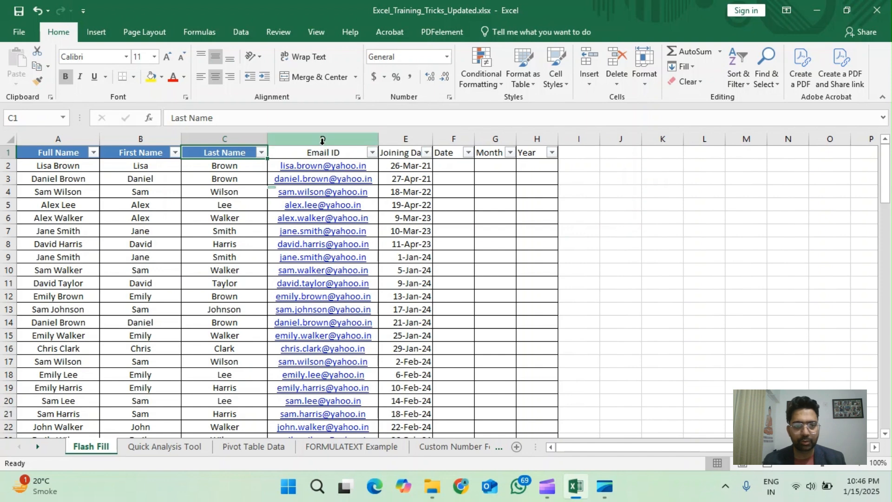
Step: Try entering the joining day 26 in cell F2 of the Date column, and clear the entry
left_click(452, 170)
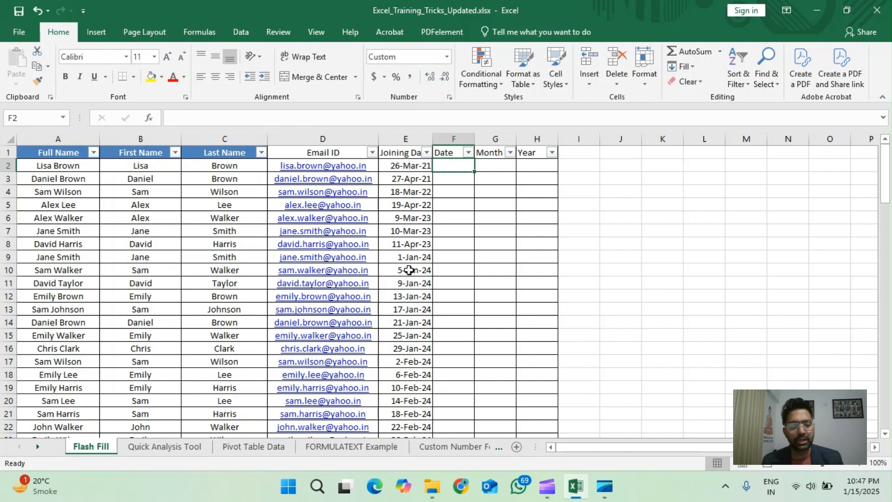
type("26")
key("ctrl+Return")
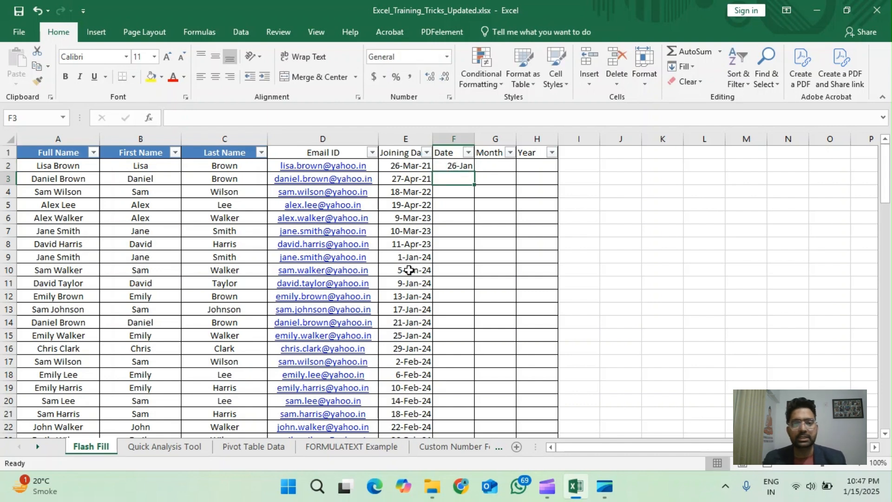
key("Delete")
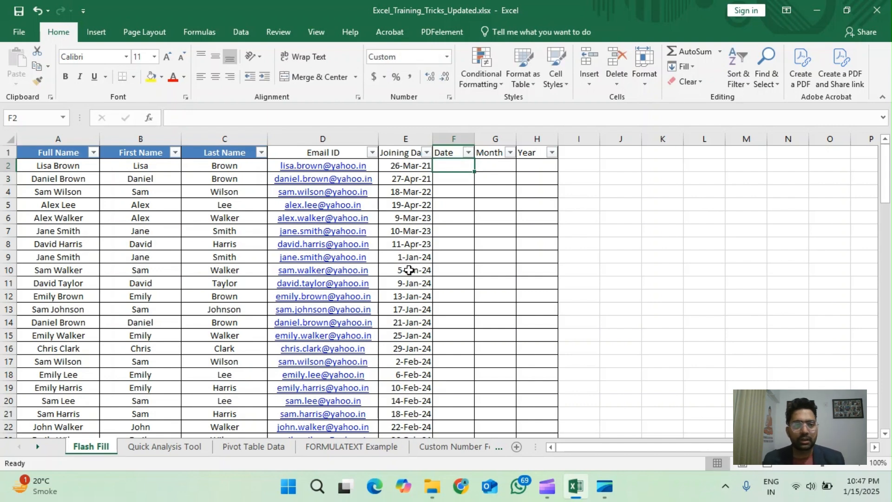
Step: Enter the joining day 26 in F2 and Flash Fill the rest of the Date column
key("Right")
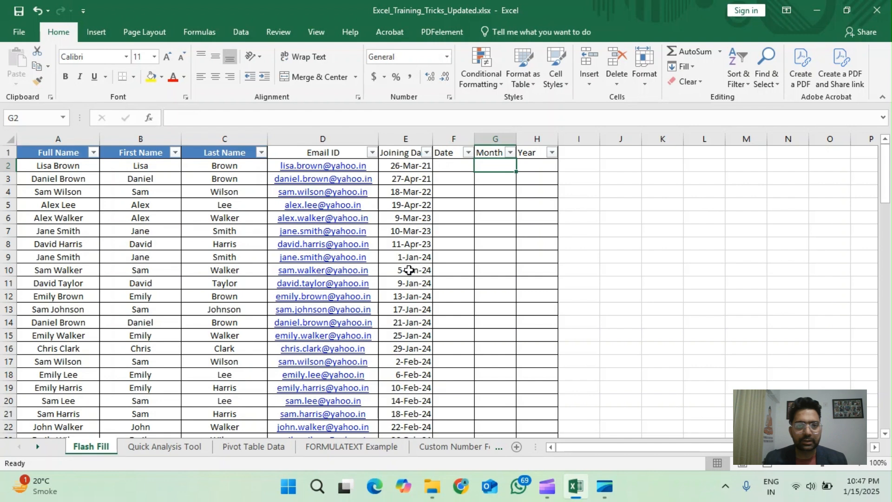
left_click(39, 80)
key("Left")
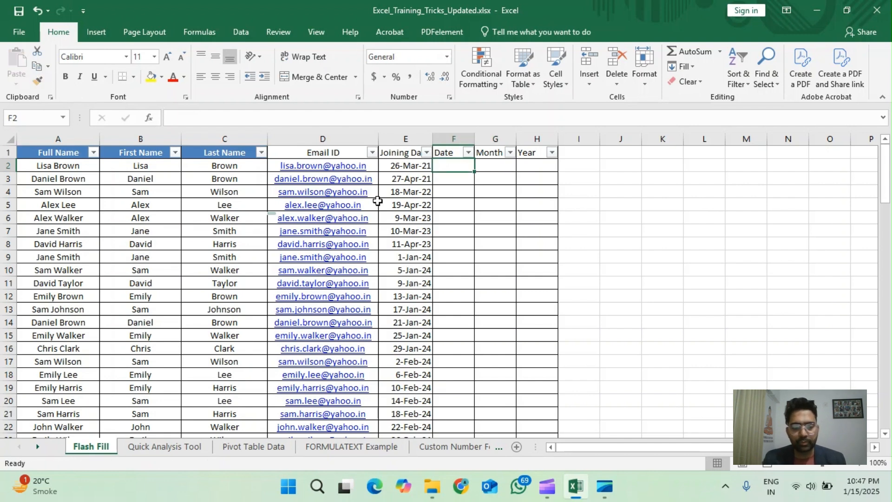
type("26")
key("Return")
key("Up")
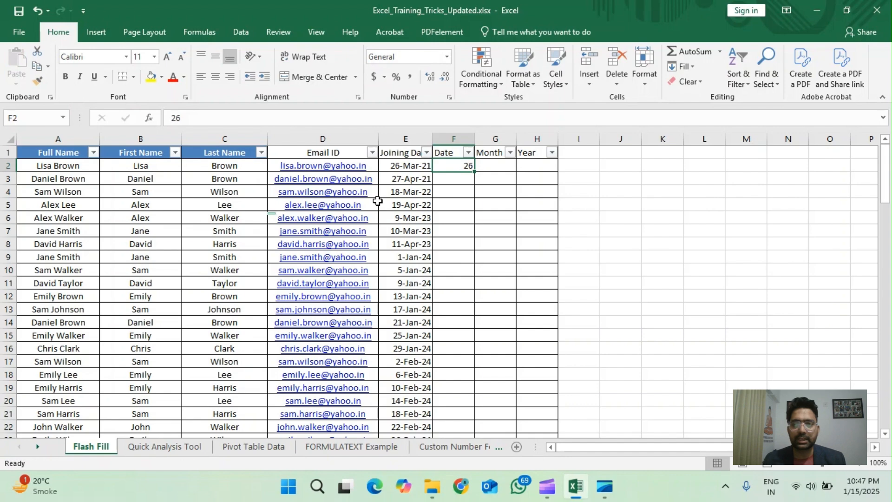
left_click(97, 31)
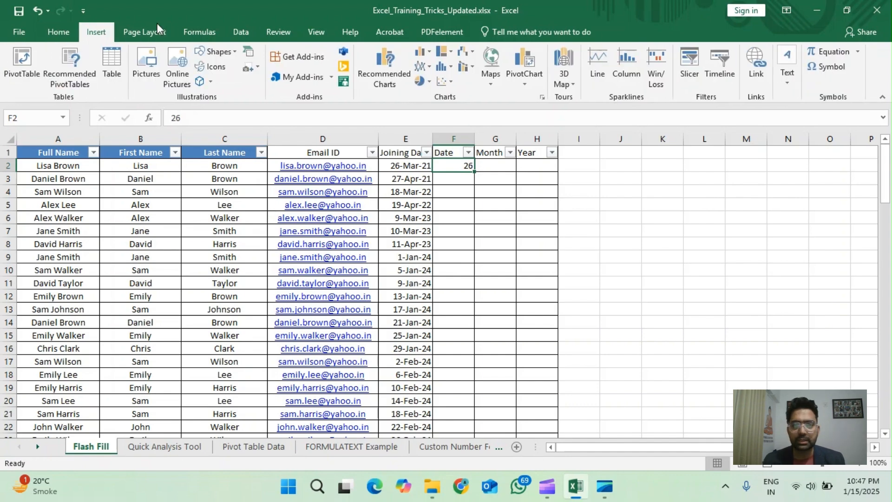
left_click(232, 28)
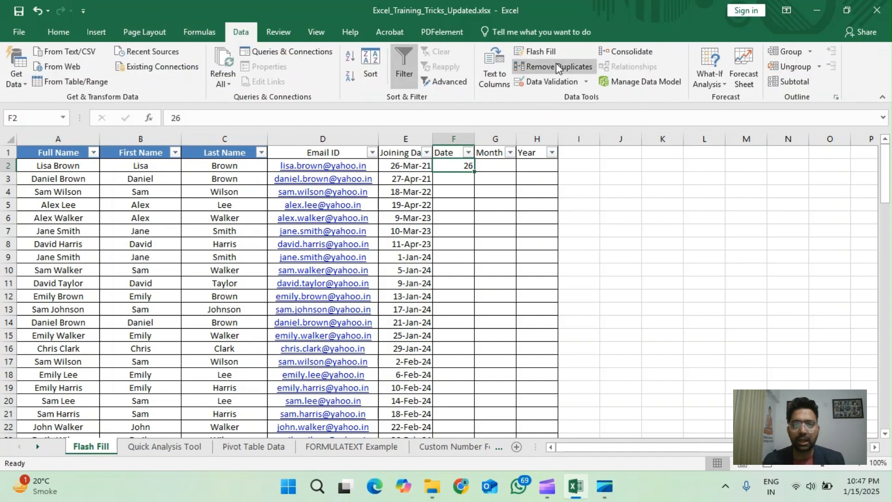
left_click(527, 52)
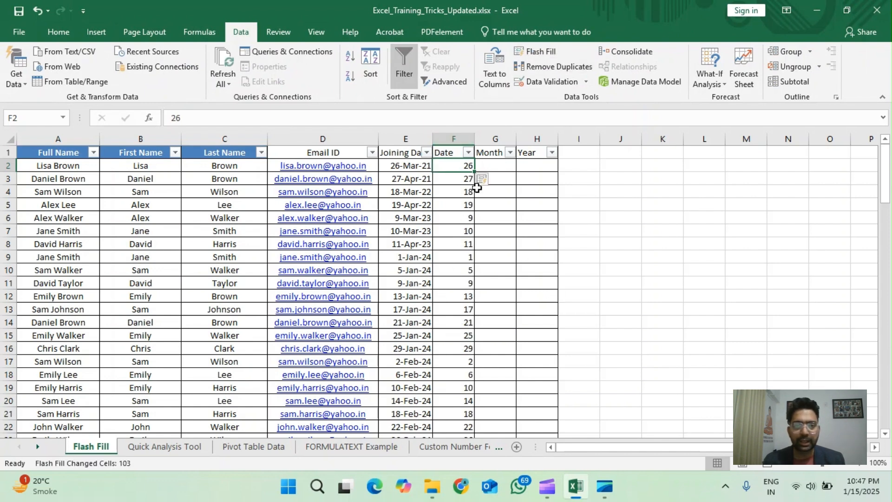
Step: Enter Mar in G2 and Flash Fill the rest of the Month column
left_click(493, 165)
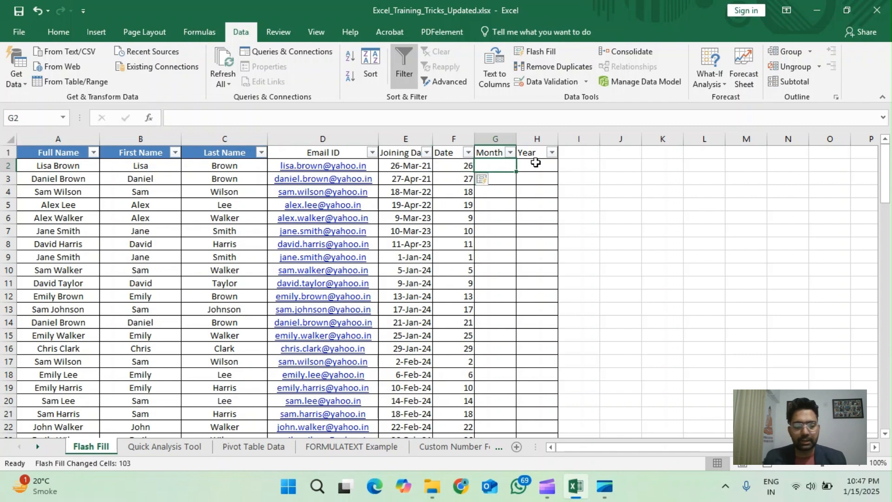
type("Mar")
key("ctrl+Return")
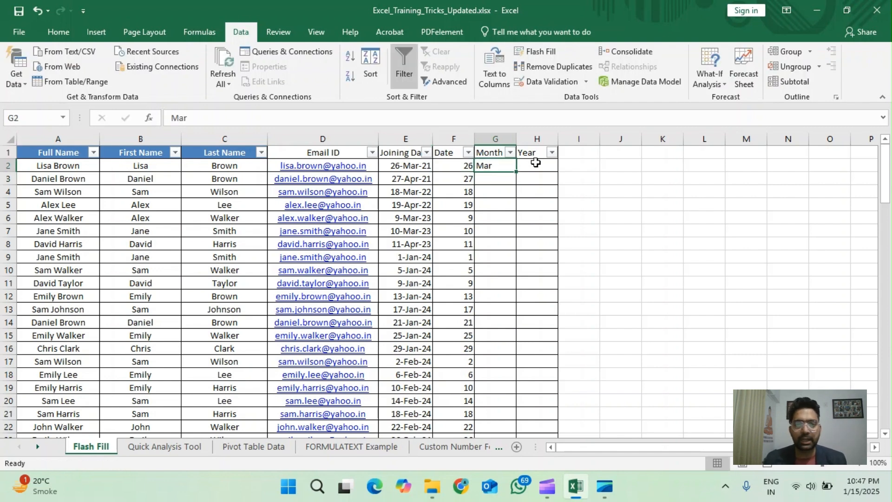
left_click(538, 53)
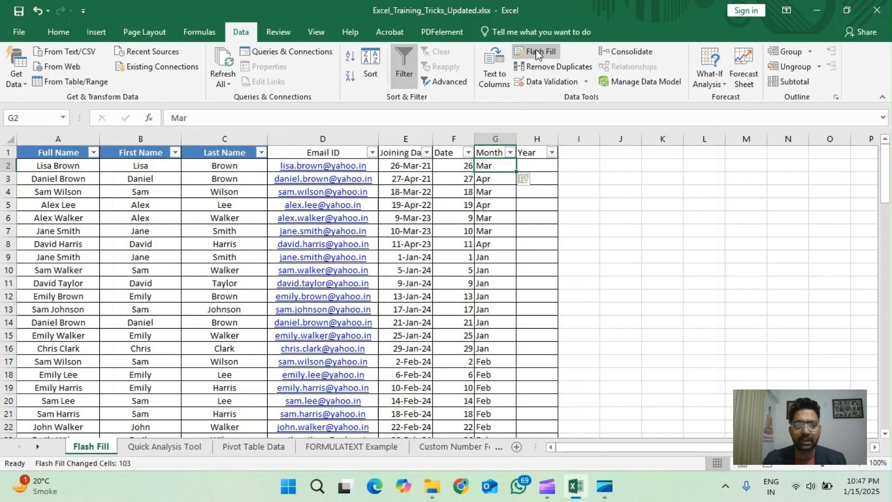
Step: Enter 21 in H2 and Flash Fill the rest of the Year column
left_click(530, 164)
type("21")
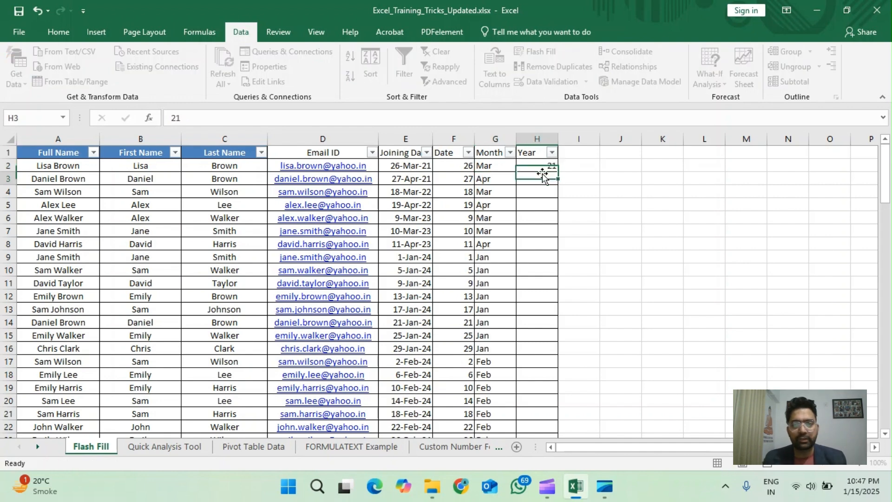
key("ctrl+Return")
left_click(538, 54)
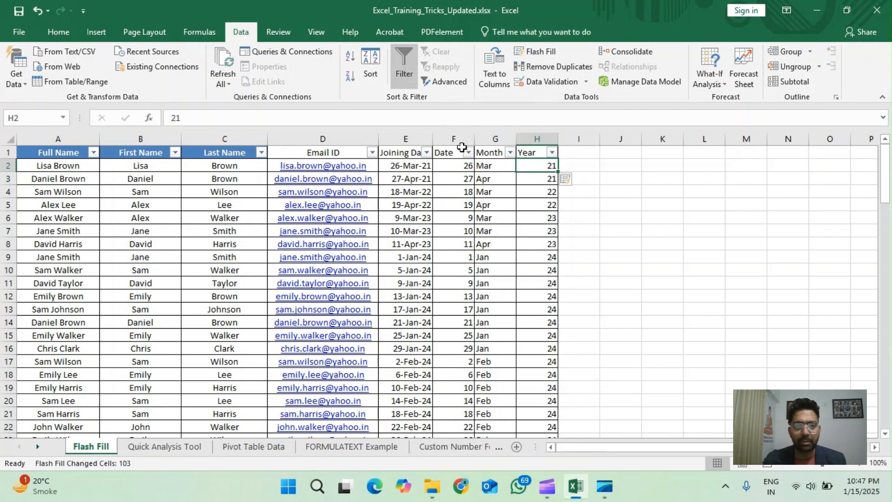
Step: Centre the Date, Month and Year columns horizontally and middle-align them vertically
left_click_drag(454, 139, 537, 139)
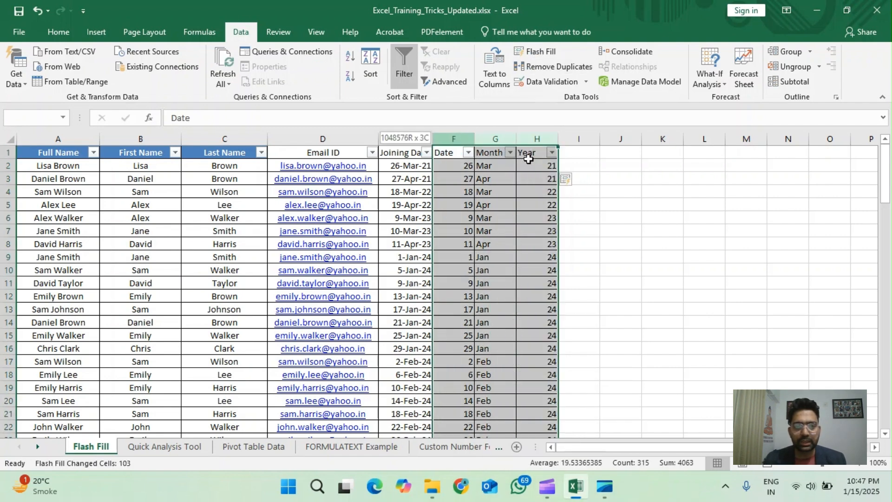
left_click(59, 31)
left_click(217, 74)
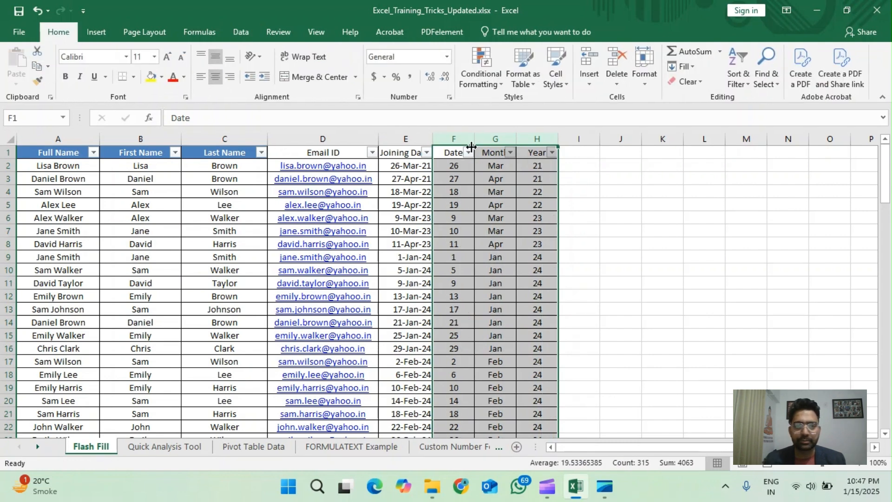
left_click(406, 151)
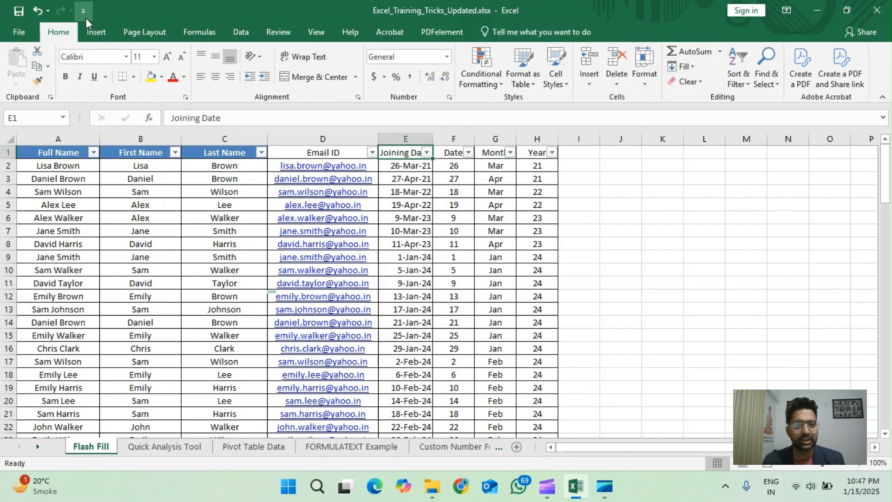
Step: Check the Automatically Flash Fill setting among the advanced editing options in Excel Options, and close the dialog
left_click(95, 32)
left_click(239, 32)
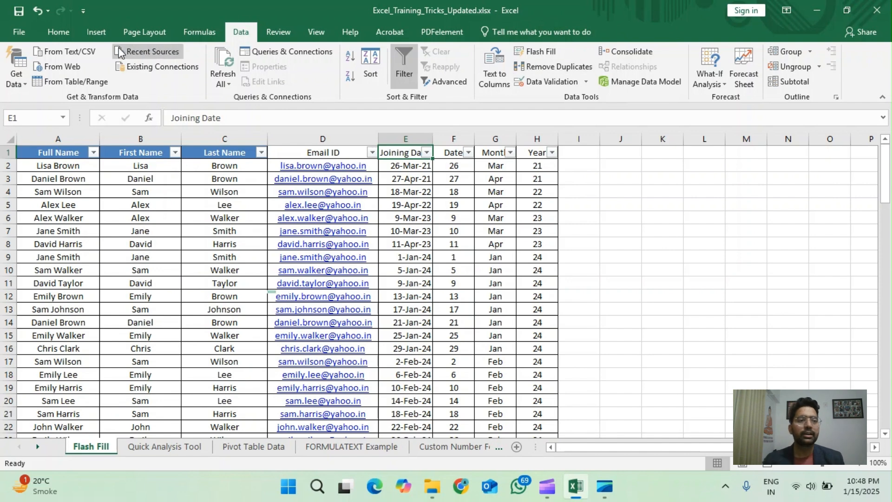
left_click(18, 37)
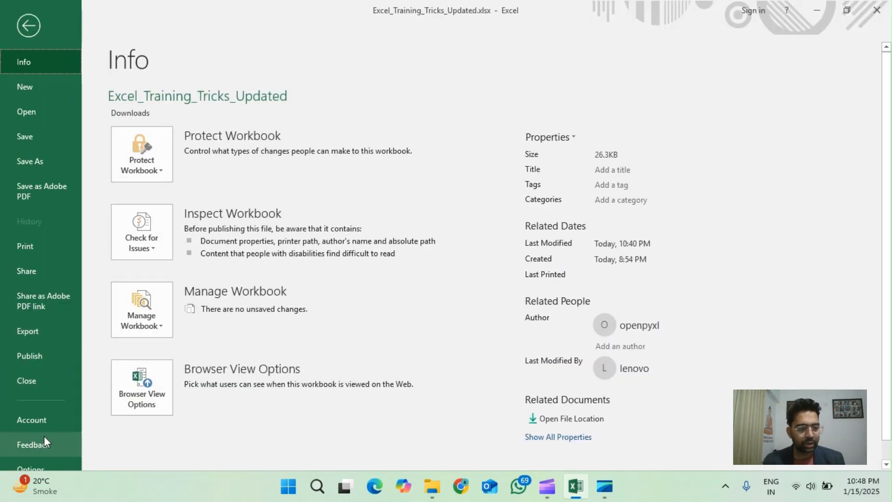
scroll(45, 441, "down", 1)
left_click(38, 449)
scroll(468, 209, "down", 3)
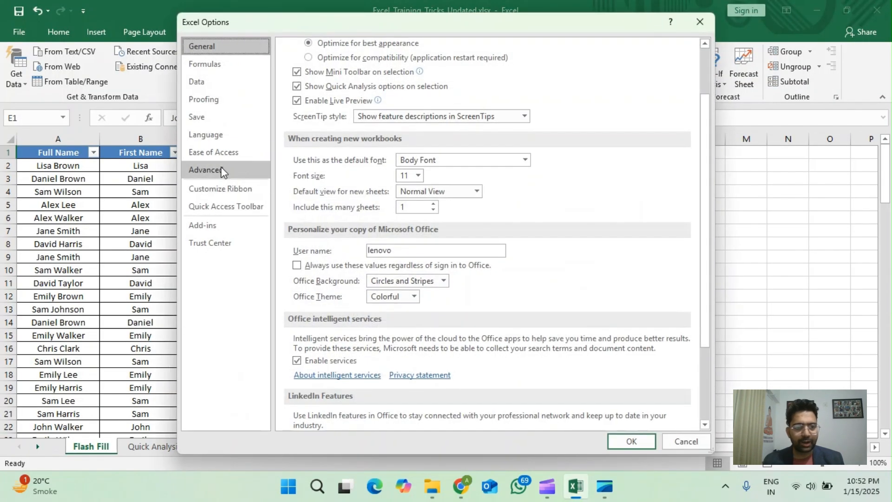
left_click(222, 171)
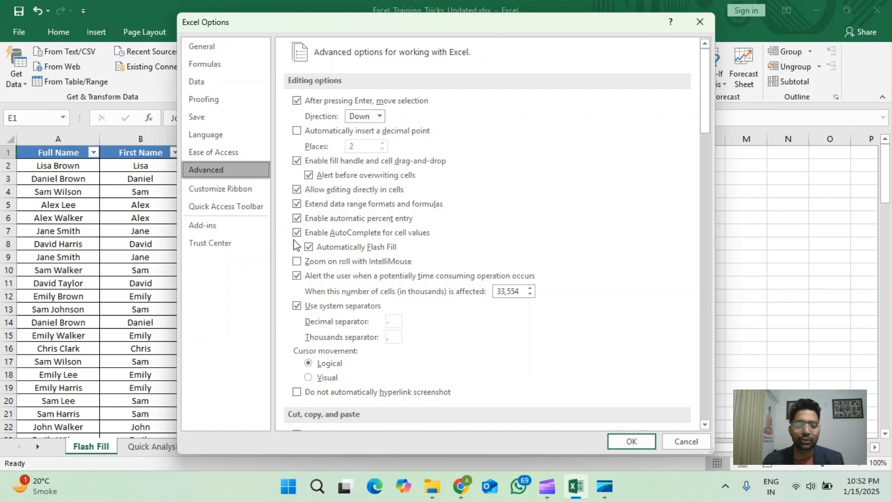
left_click(631, 441)
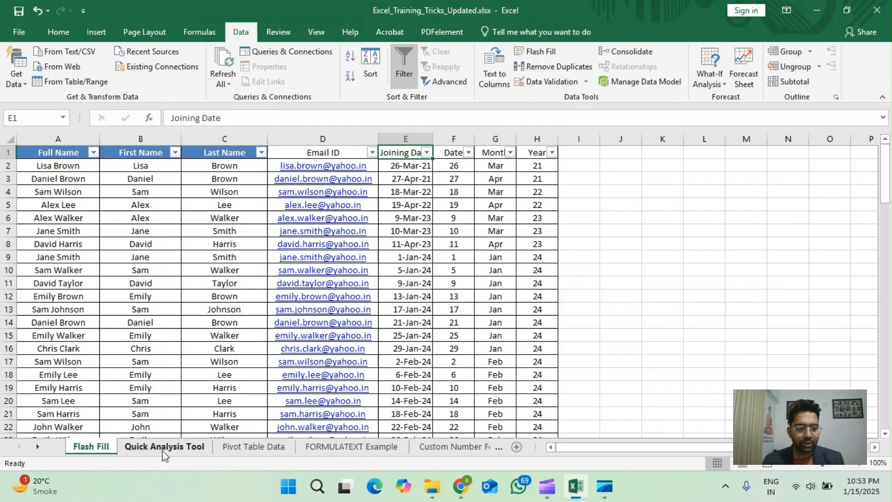
Step: Select the Region and Sales data A1:B106 on the Quick Analysis Tool sheet and open Quick Analysis for it
left_click(163, 447)
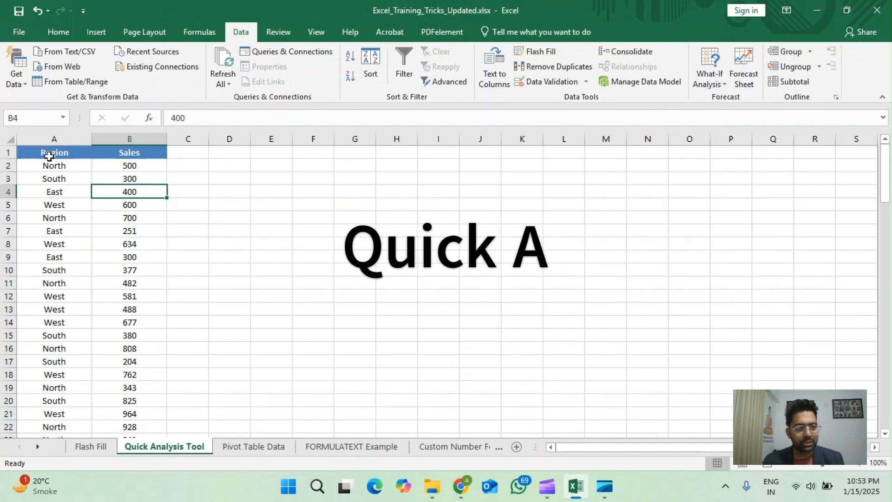
left_click(49, 153)
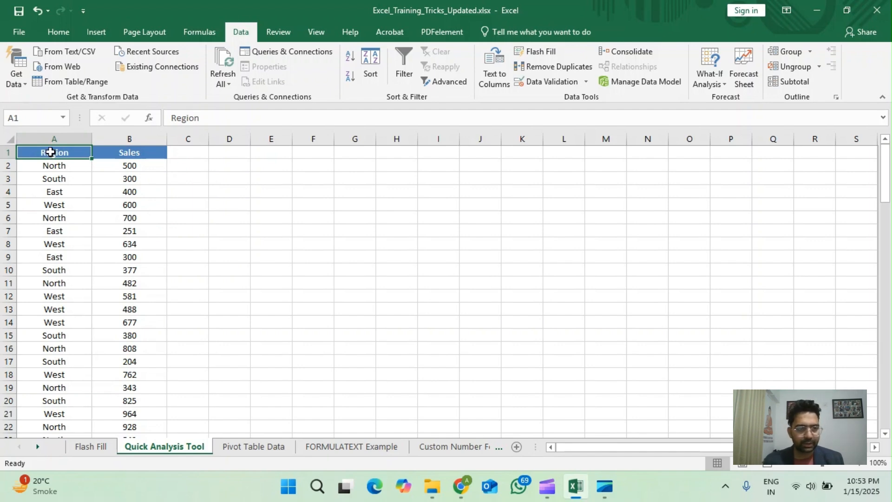
left_click_drag(50, 152, 153, 403)
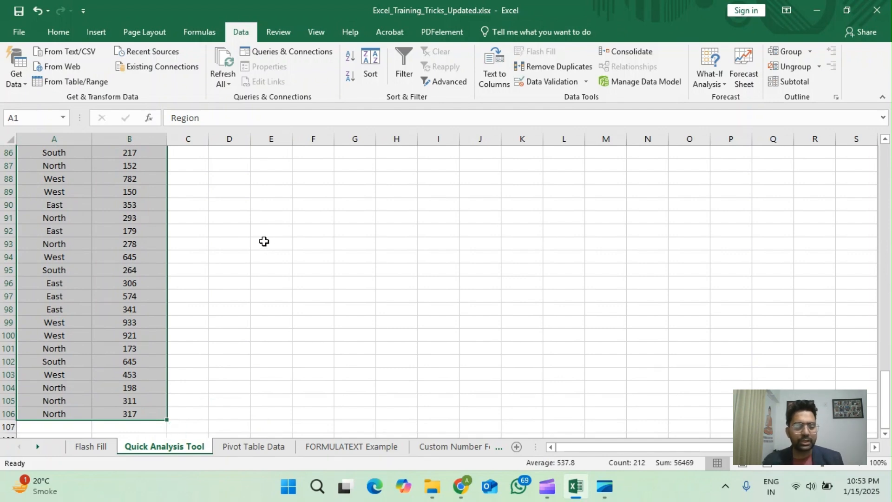
mouse_move(177, 429)
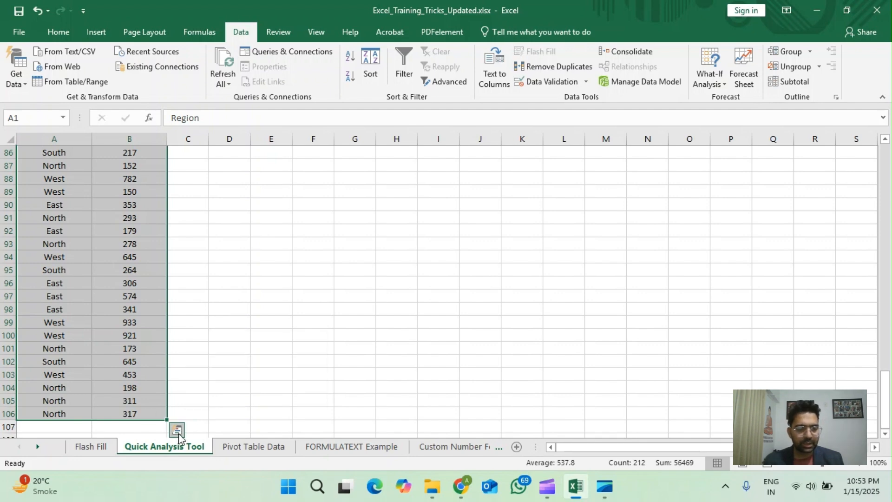
left_click(178, 434)
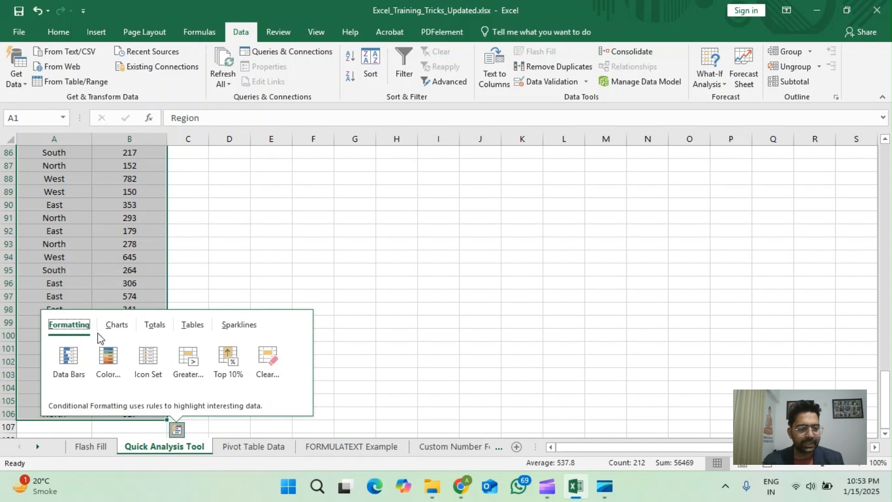
Step: Examine the Quick Analysis options for charts, totals, tables, sparklines and formatting, including the PivotTable preview of sales by region
left_click(118, 328)
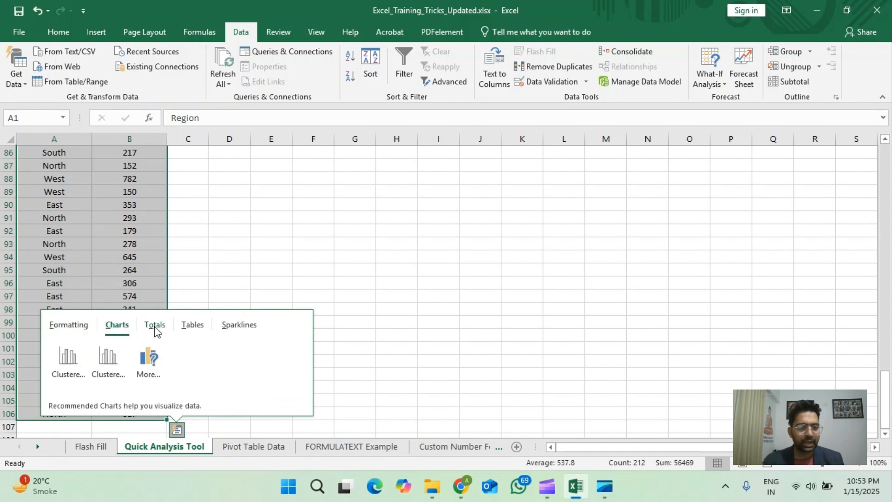
left_click(155, 327)
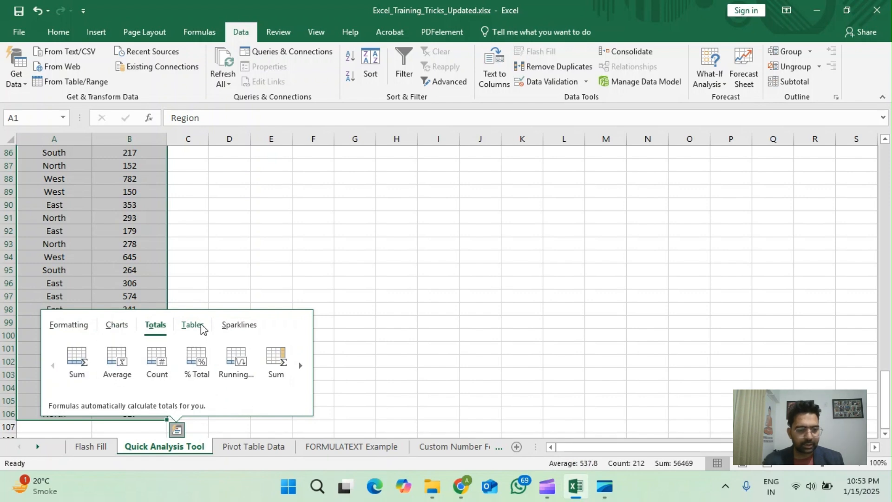
left_click(192, 326)
left_click(234, 329)
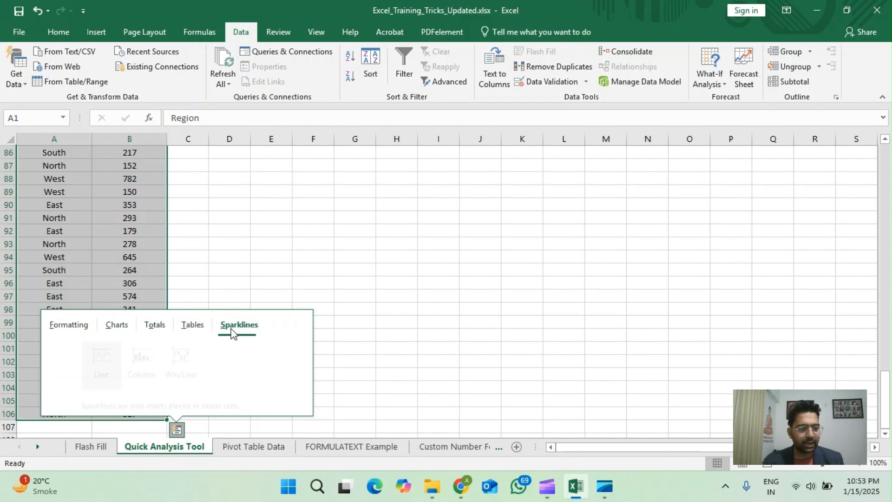
left_click(74, 327)
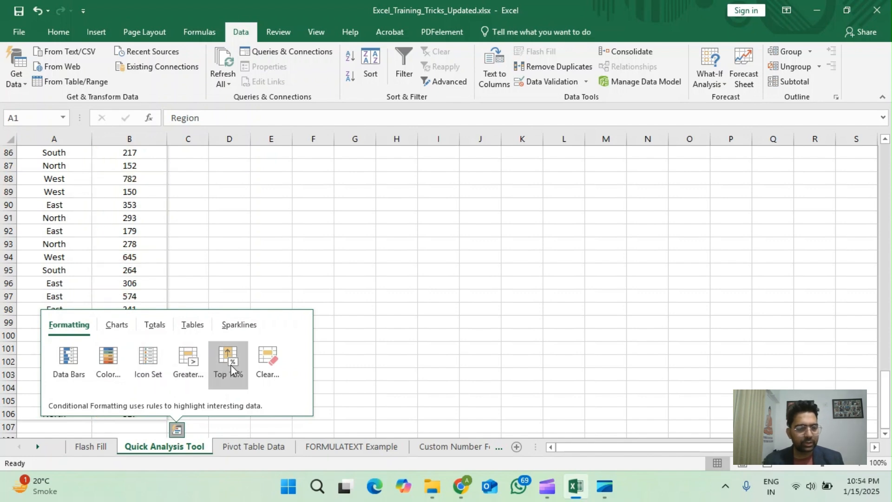
left_click(115, 325)
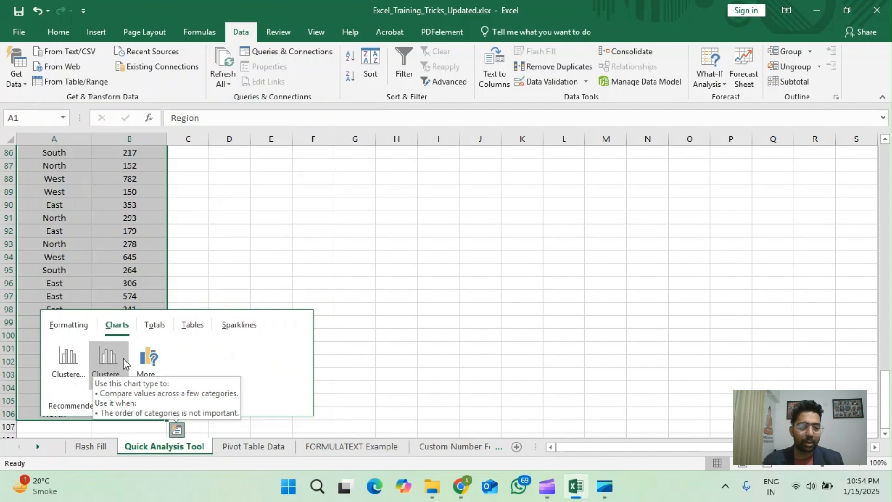
left_click(158, 325)
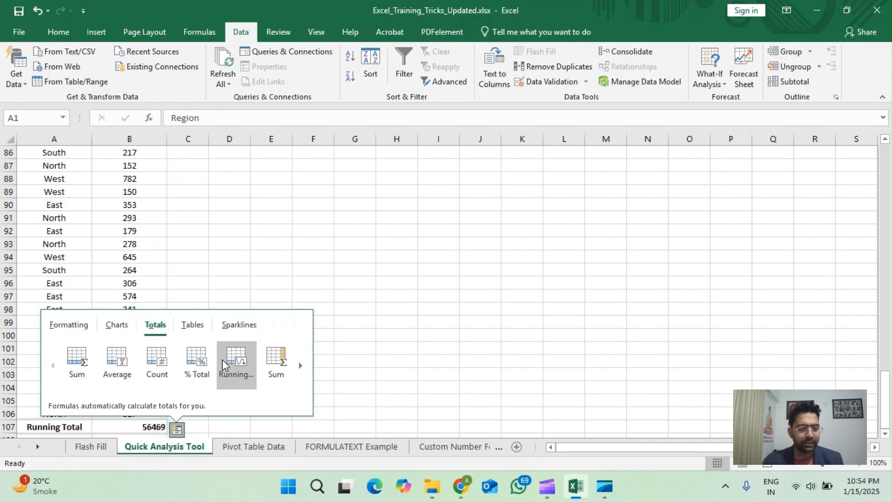
left_click(193, 326)
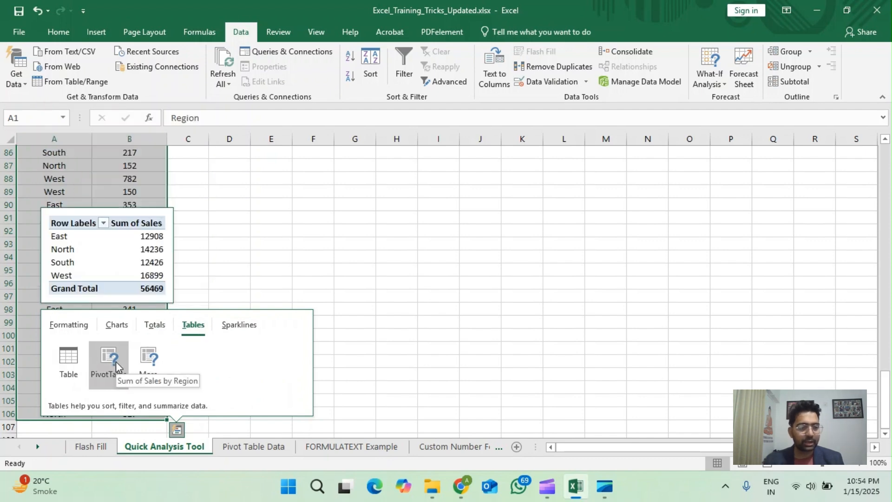
left_click(232, 326)
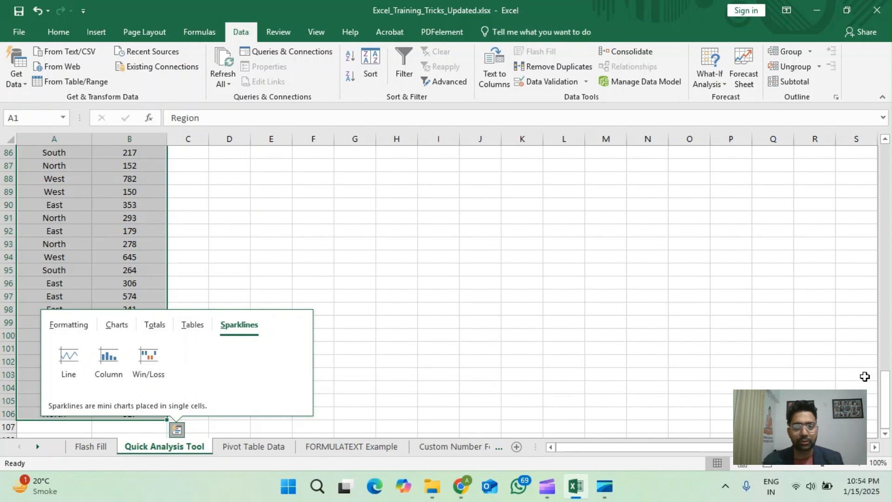
Step: Review the selected Region and Sales data from the header row down to the last record in row 106
left_click(886, 396)
left_click_drag(886, 396, 887, 286)
left_click_drag(889, 158, 887, 149)
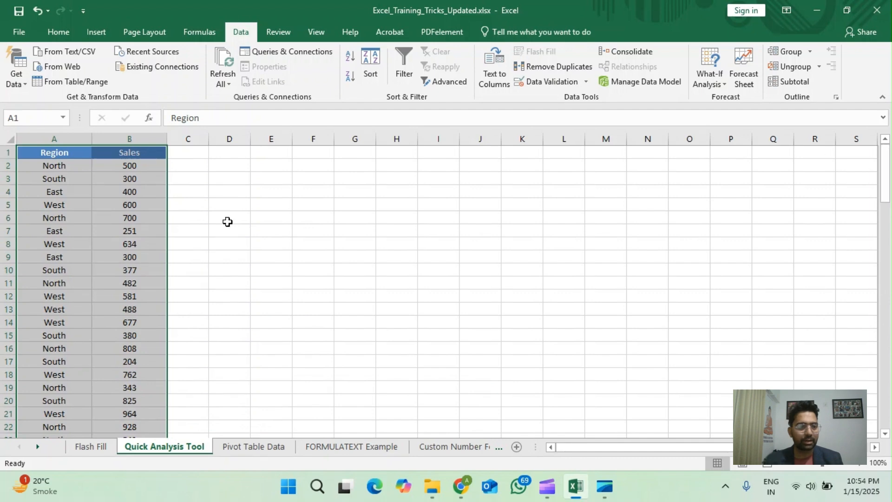
scroll(148, 232, "down", 15)
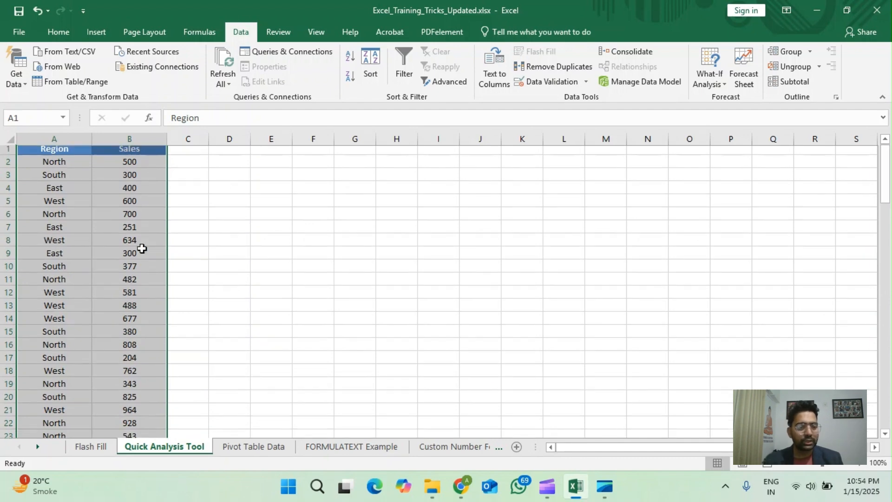
scroll(148, 256, "down", 15)
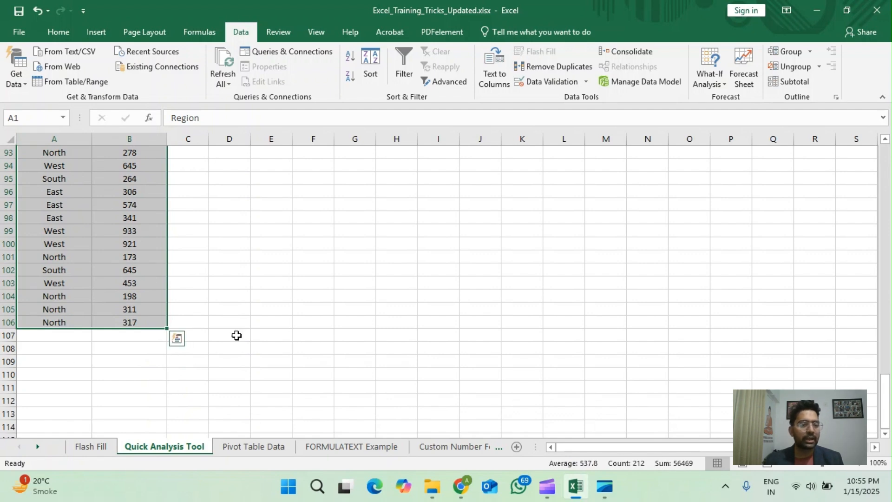
Step: Create a PivotTable on a new worksheet from Pivot Table Data A1:D106, with Region as rows and Sales as summed values
scroll(297, 350, "up", 5)
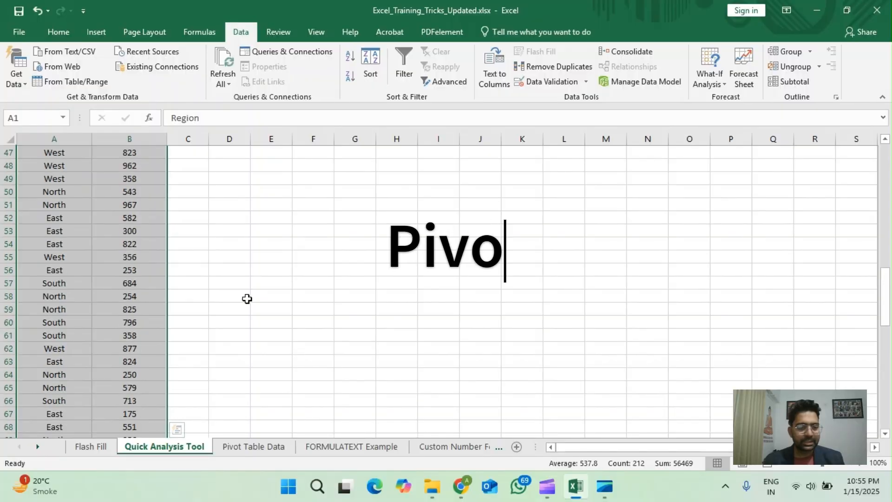
left_click(253, 453)
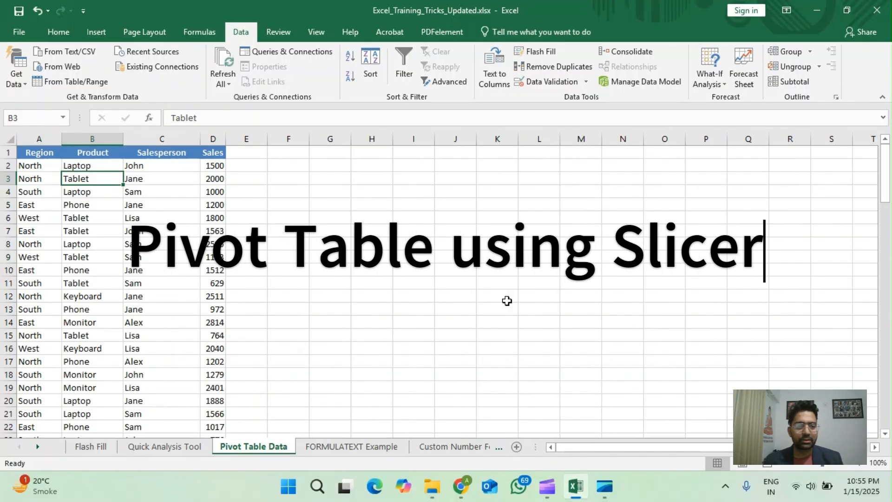
left_click(47, 155)
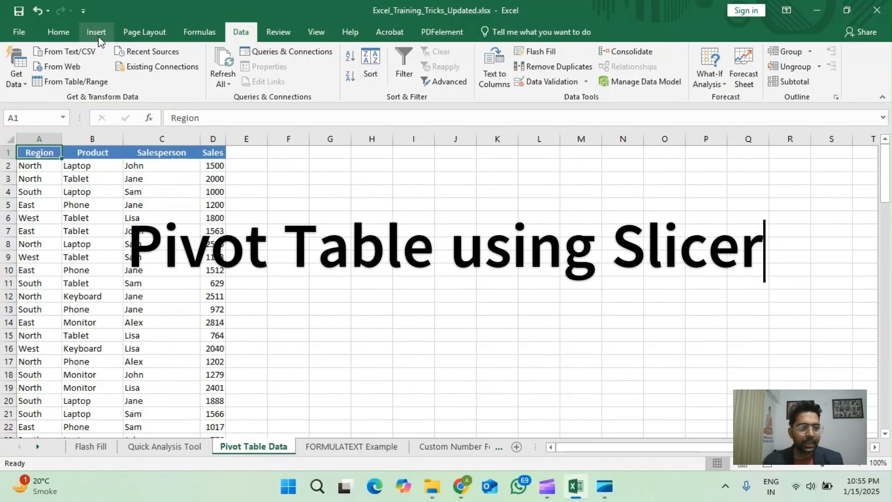
left_click(95, 33)
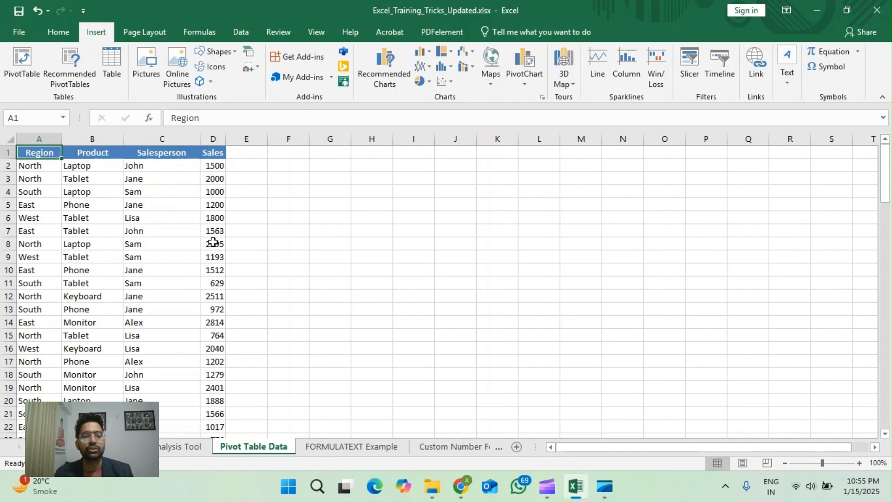
left_click(7, 65)
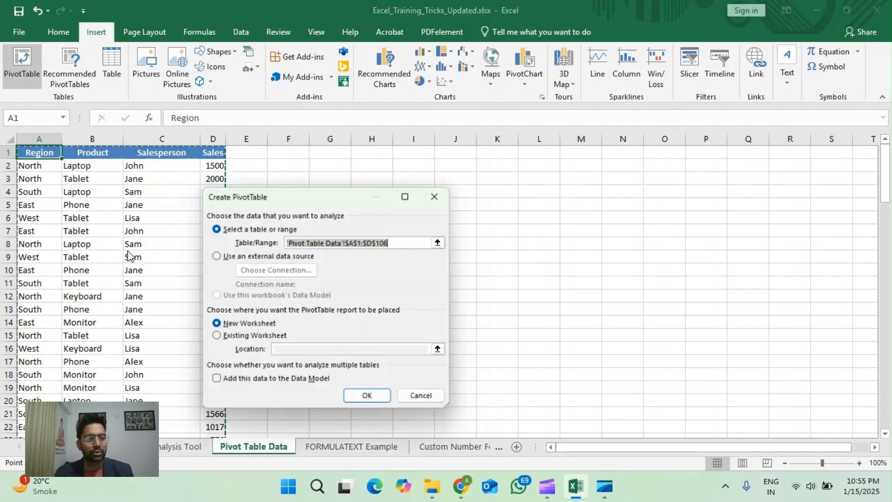
left_click(368, 398)
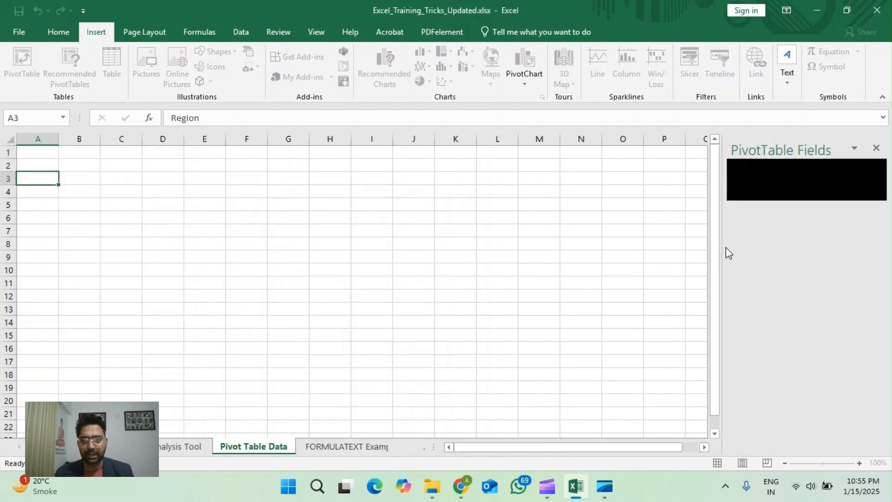
left_click_drag(769, 218, 753, 402)
left_click_drag(748, 260, 834, 408)
Step: Create a second PivotTable from Pivot Table Data A1:D106 at Sheet1 cell E3, with Product as rows and Sales as values
left_click(279, 446)
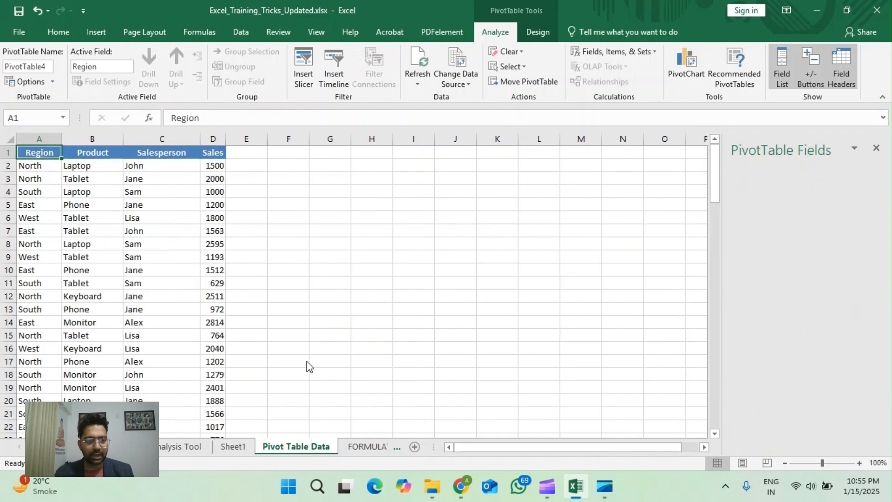
left_click(96, 32)
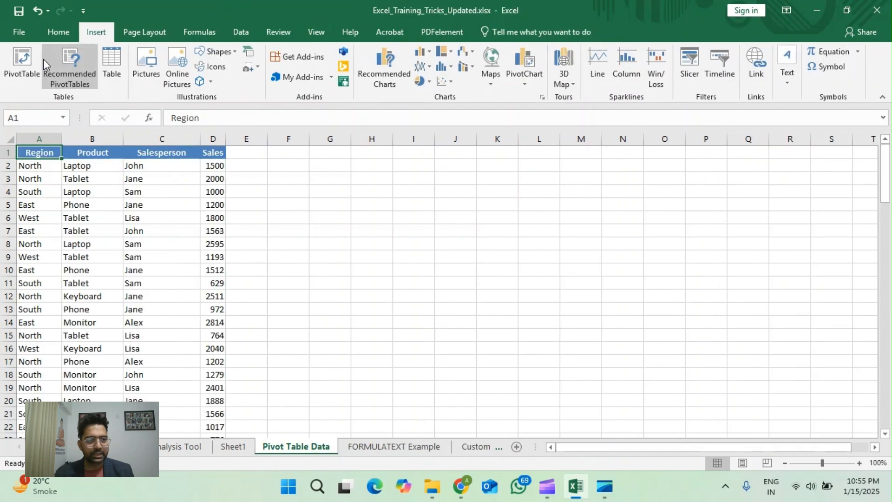
left_click(22, 65)
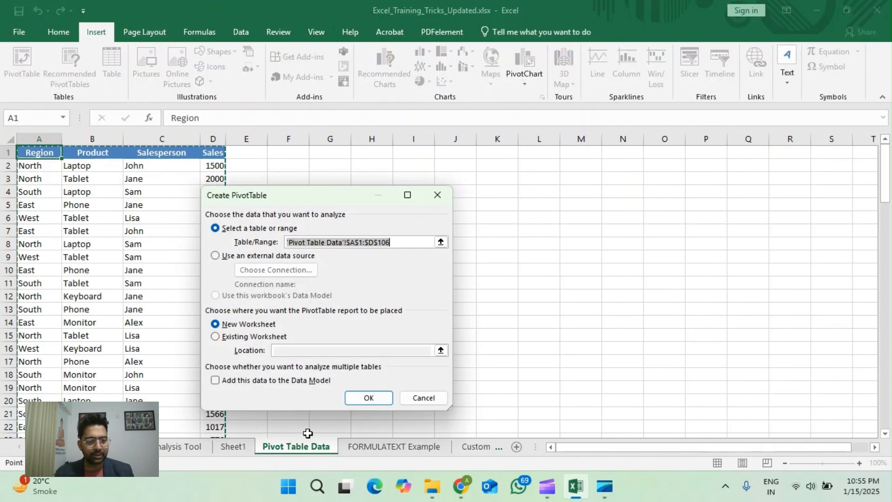
left_click(245, 338)
left_click(232, 447)
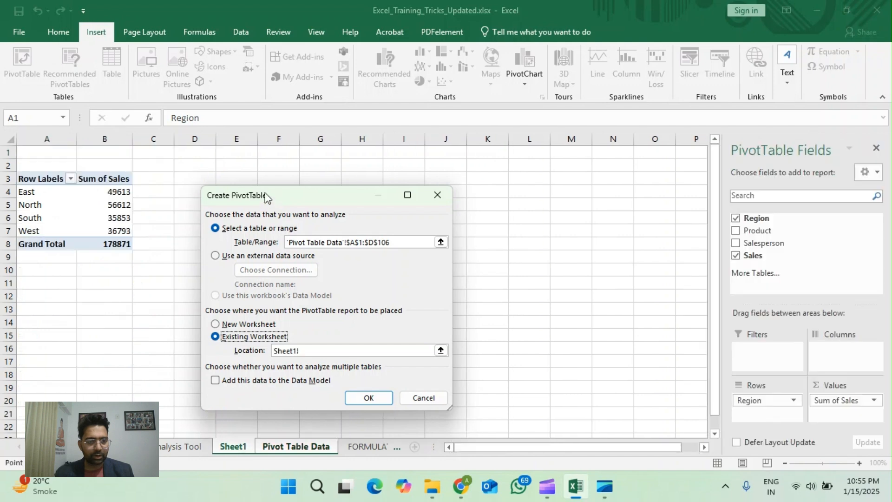
left_click(238, 178)
left_click(368, 398)
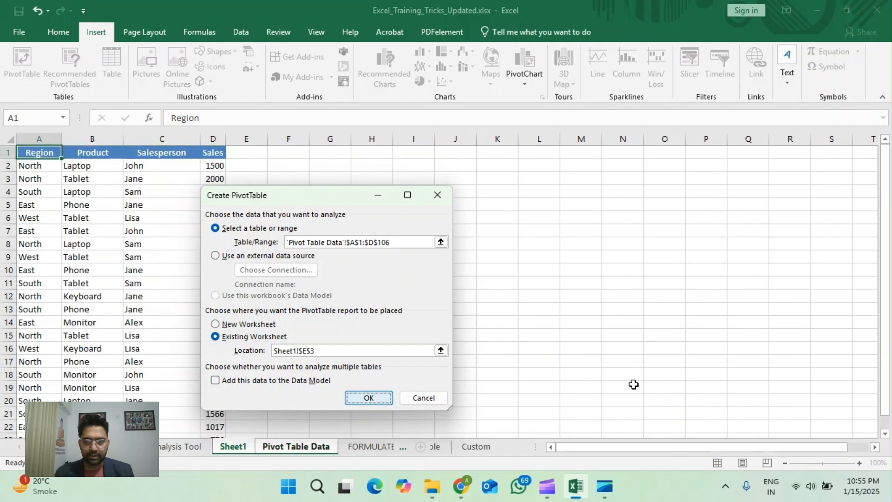
left_click_drag(758, 231, 762, 414)
left_click_drag(748, 255, 843, 412)
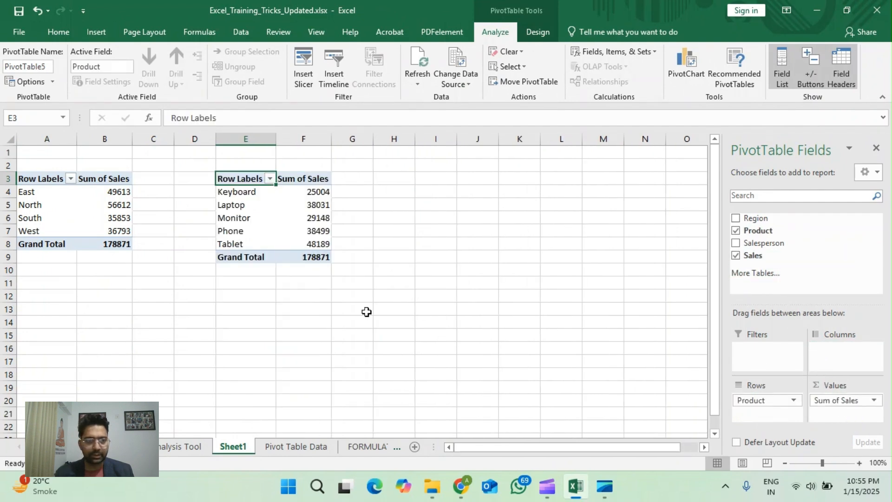
Step: Create a third PivotTable from Pivot Table Data A1:D106 at cell I3 of the existing Sheet1
left_click(293, 447)
left_click(96, 32)
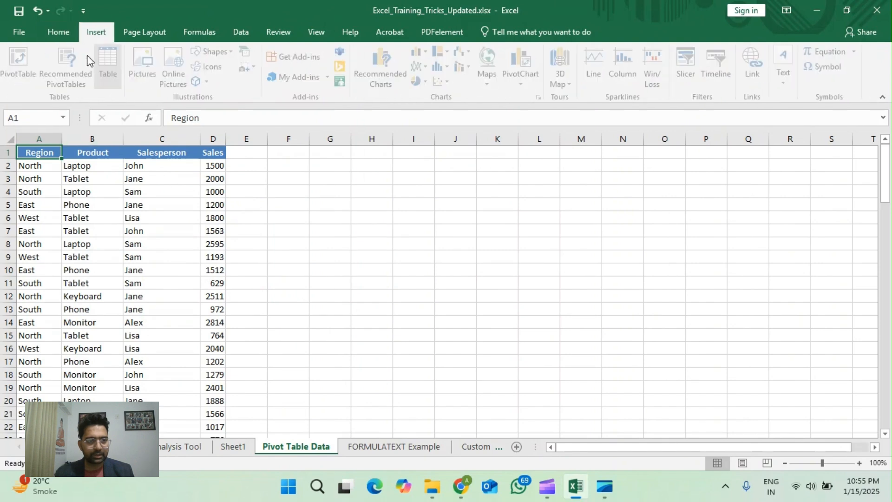
left_click(22, 65)
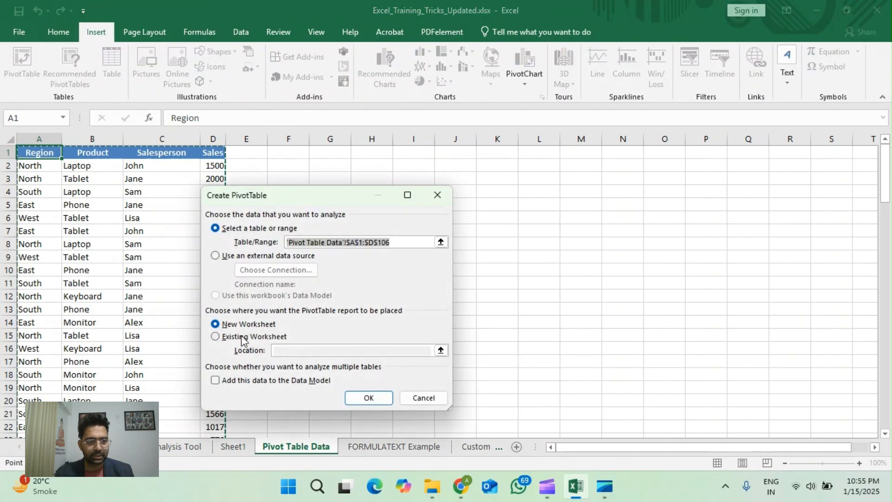
left_click(243, 336)
left_click(232, 447)
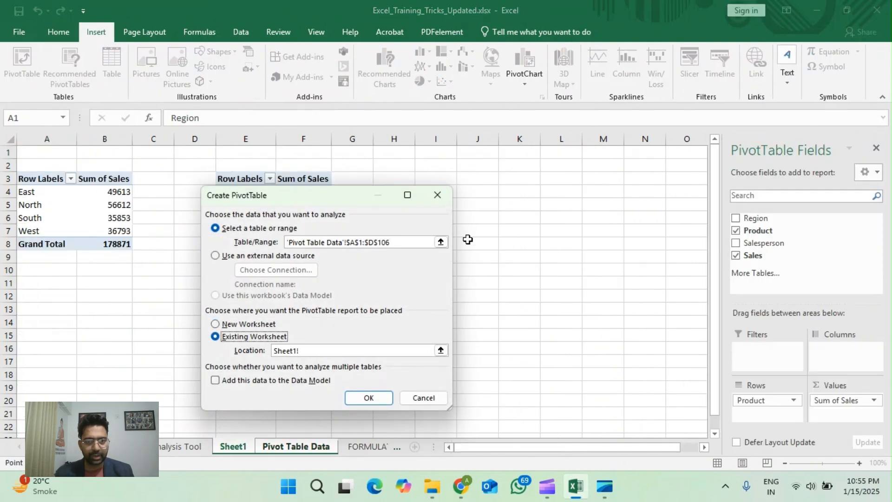
left_click(420, 179)
left_click(369, 398)
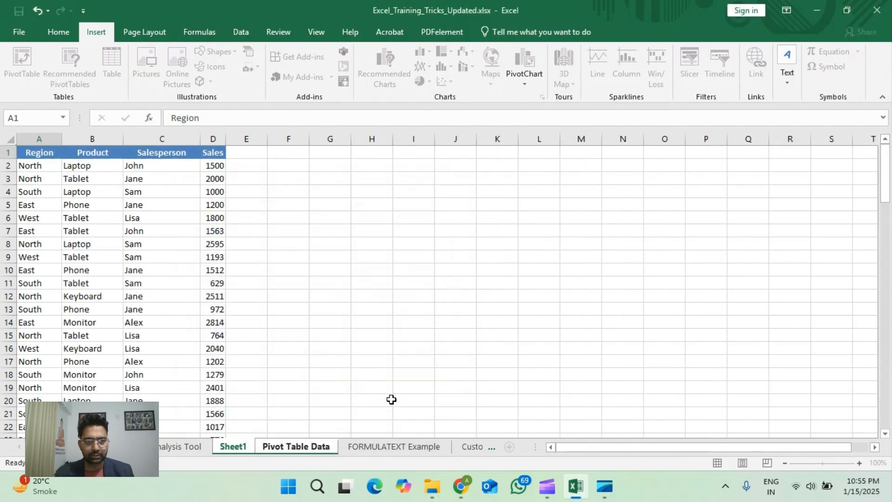
Step: Lay out the PivotTable at I3 with Salesperson as rows, Product as columns and Sales as values, and close the field list
left_click_drag(751, 241, 763, 401)
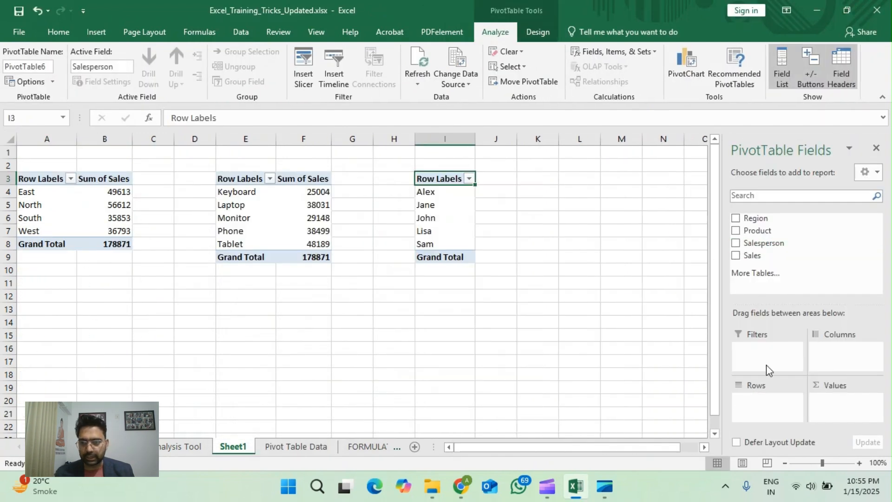
left_click_drag(749, 256, 845, 414)
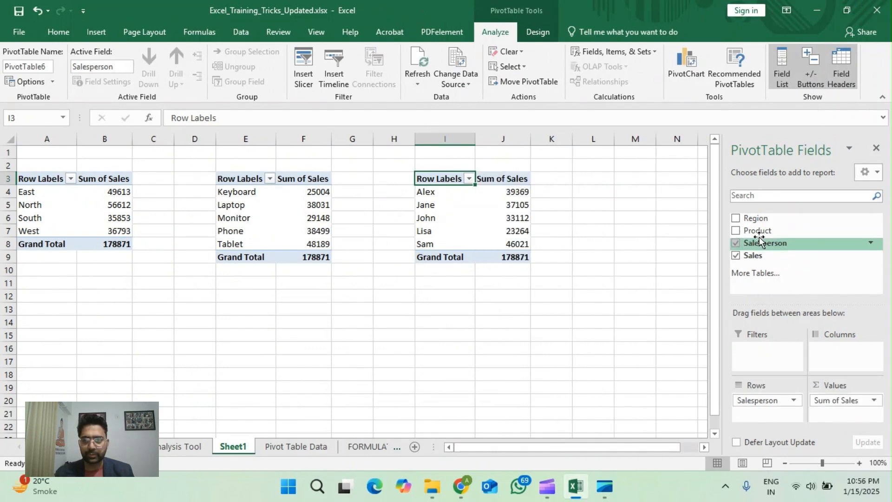
left_click_drag(758, 231, 839, 356)
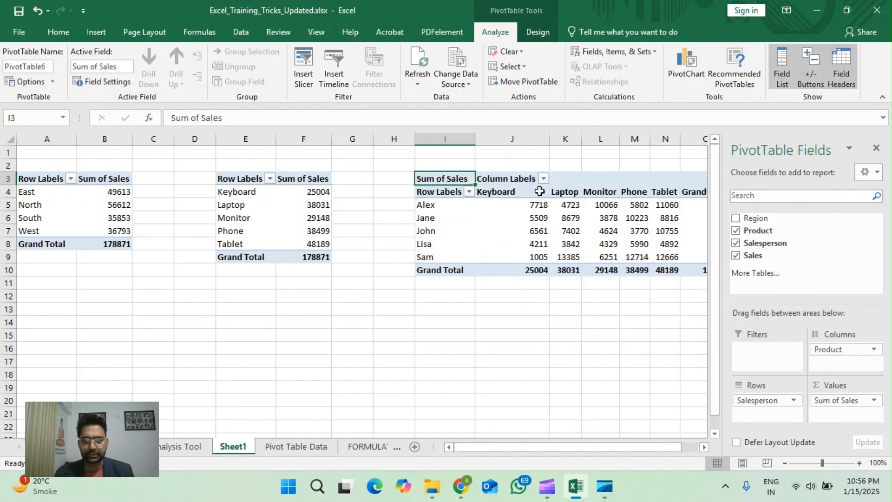
left_click(573, 216)
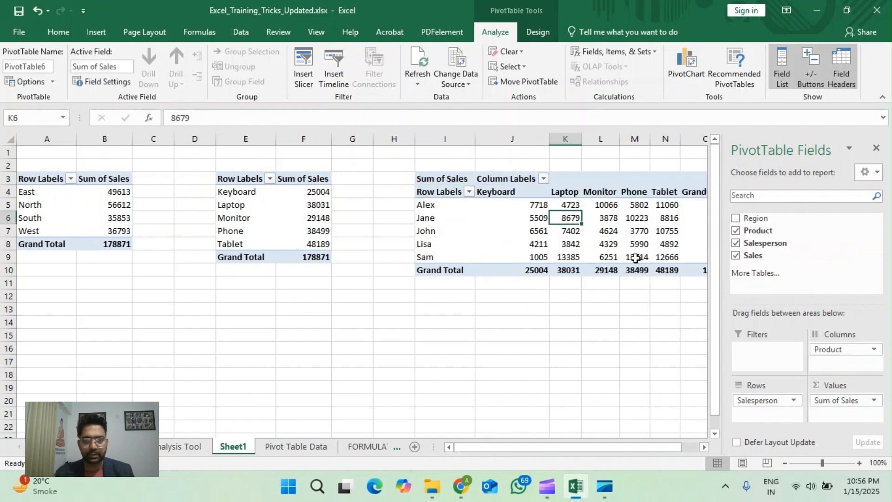
left_click(875, 149)
Step: Insert Region, Product and Salesperson slicers for the product PivotTable at E3
left_click(246, 178)
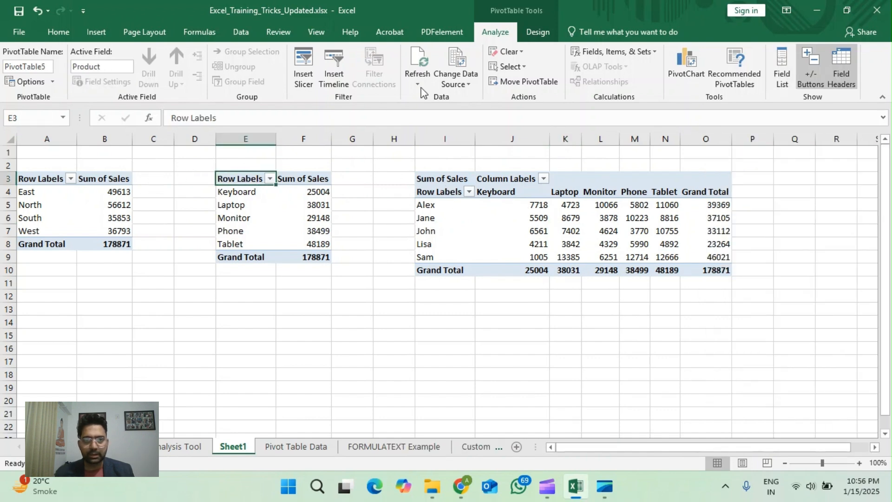
left_click(241, 32)
left_click(98, 32)
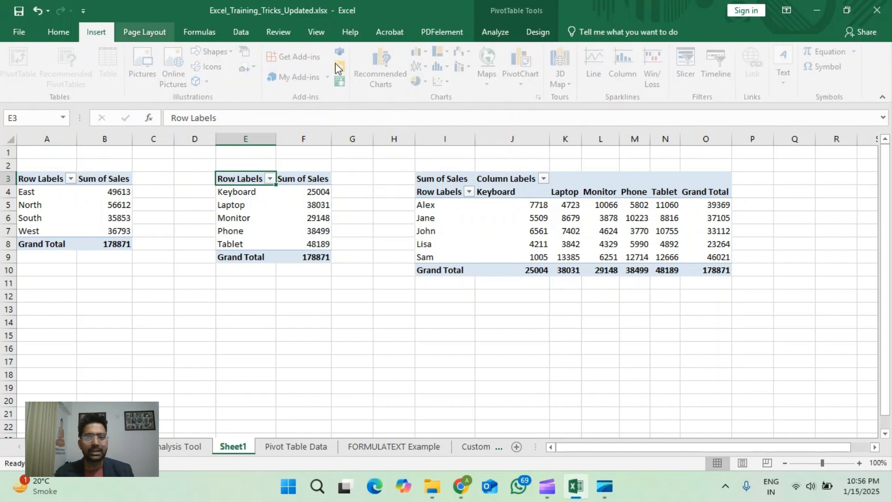
left_click(686, 70)
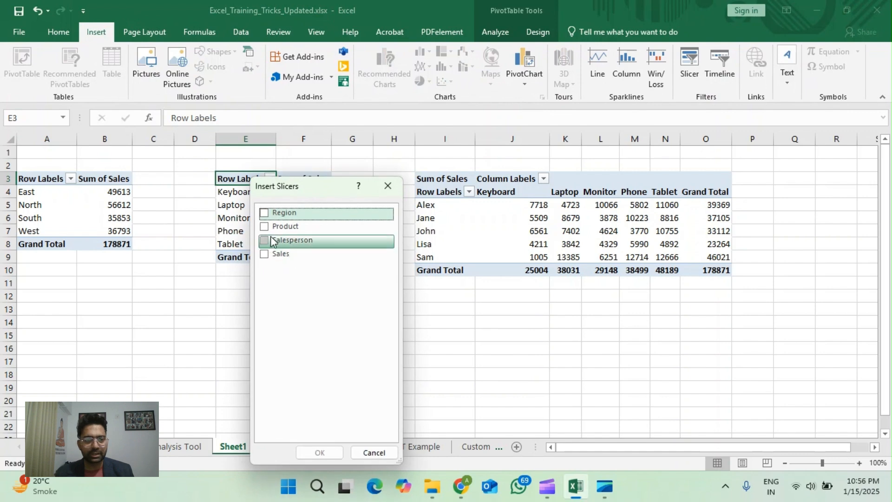
left_click(265, 213)
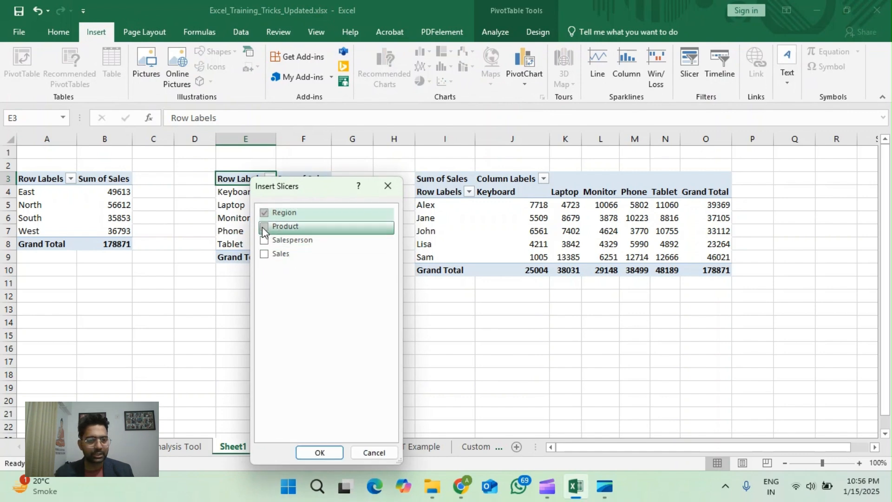
left_click(264, 228)
left_click(264, 238)
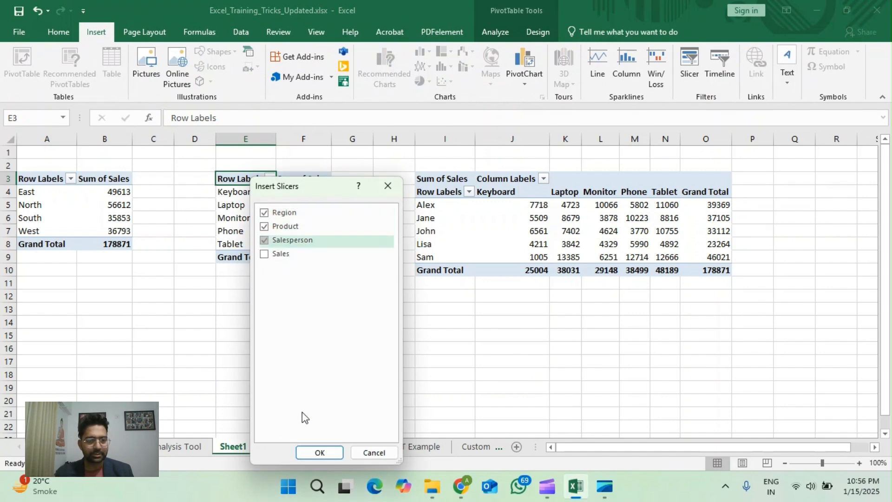
left_click(337, 457)
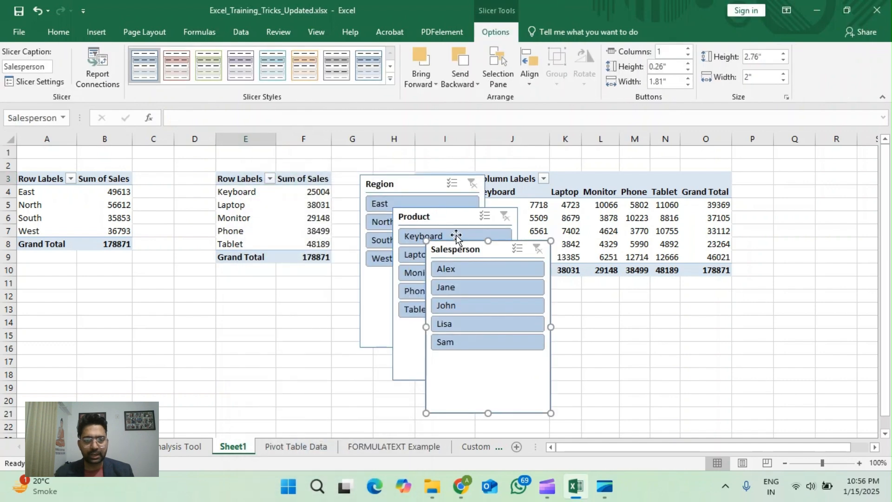
Step: Arrange the Region, Product and Salesperson slicers side by side below the PivotTables, starting at about row 12
left_click_drag(462, 251, 648, 300)
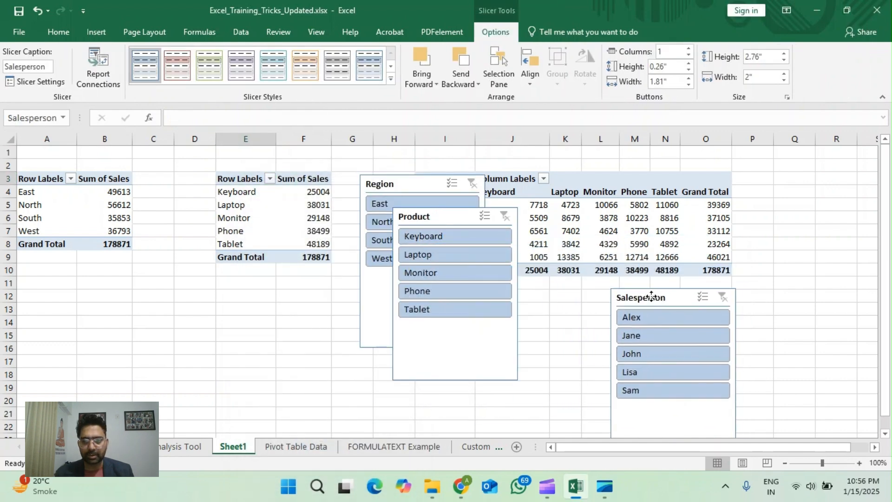
left_click_drag(457, 225, 535, 305)
left_click_drag(415, 184, 393, 300)
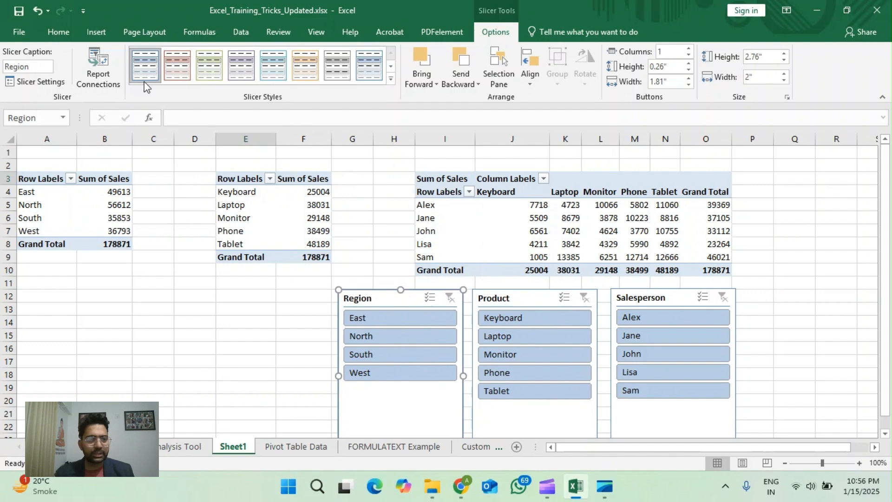
Step: Connect the Region slicer to PivotTable4 and PivotTable6 as additional reports
left_click(101, 77)
left_click(227, 313)
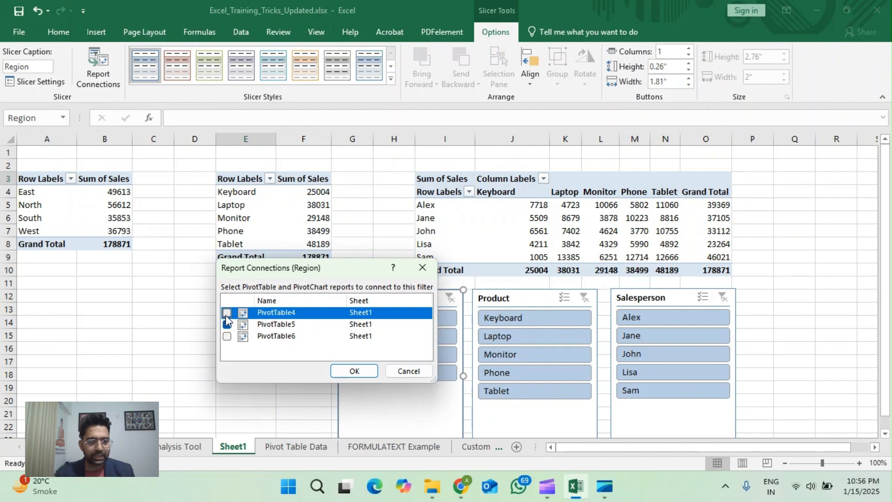
left_click(226, 336)
left_click(355, 372)
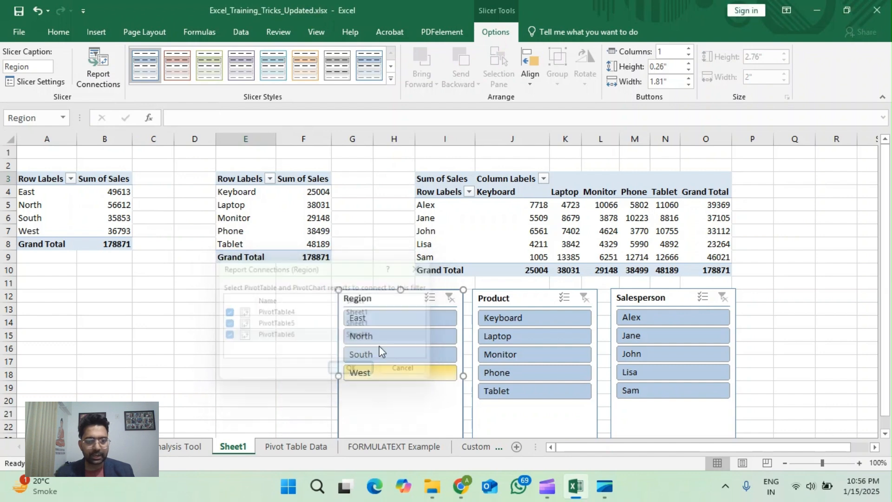
Step: Add PivotTable4 and PivotTable6 to the Product slicer's report connections
left_click(507, 297)
left_click(84, 55)
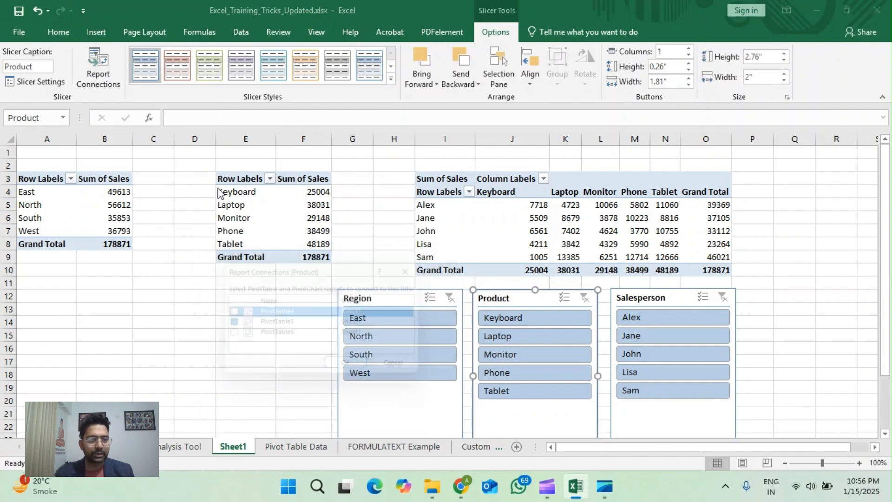
left_click(227, 312)
left_click(227, 336)
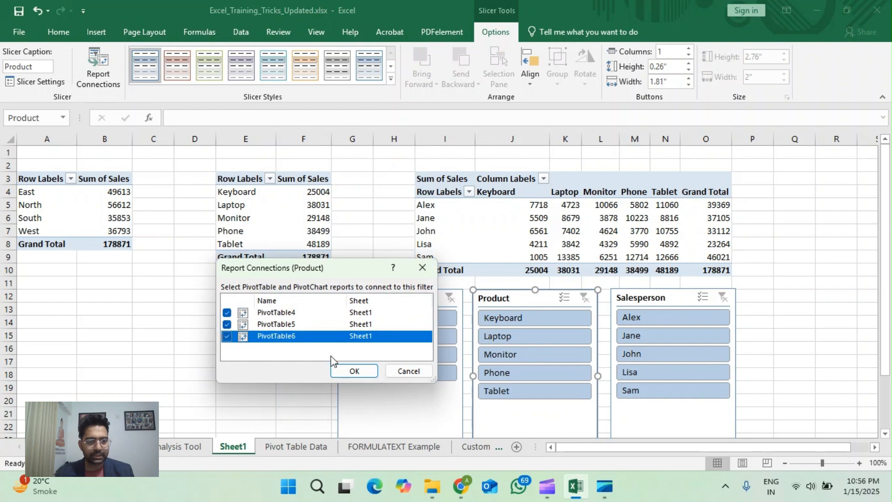
left_click(355, 371)
Step: Link the Salesperson slicer to PivotTable4 and PivotTable6 through its report connections
left_click(648, 309)
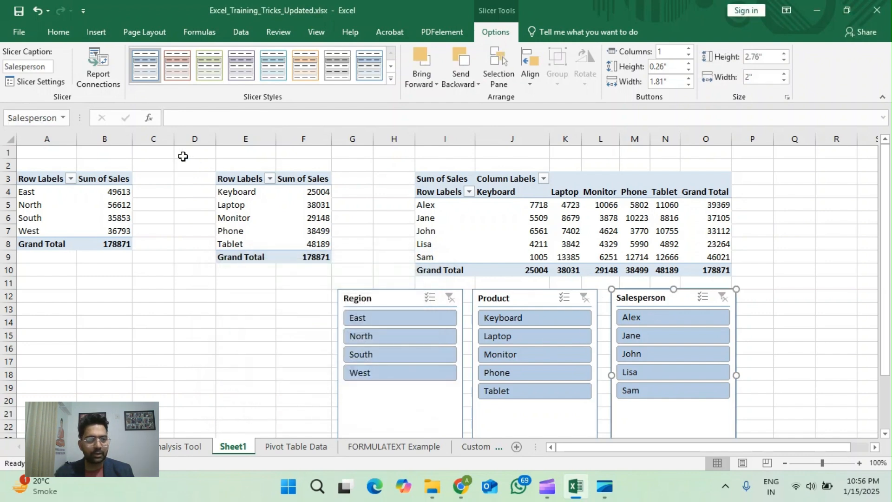
left_click(98, 65)
left_click(226, 312)
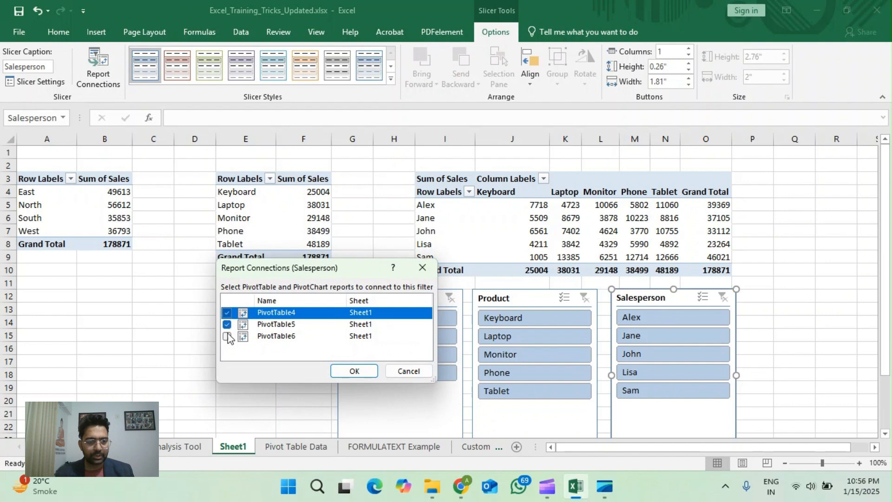
left_click(227, 336)
left_click(349, 372)
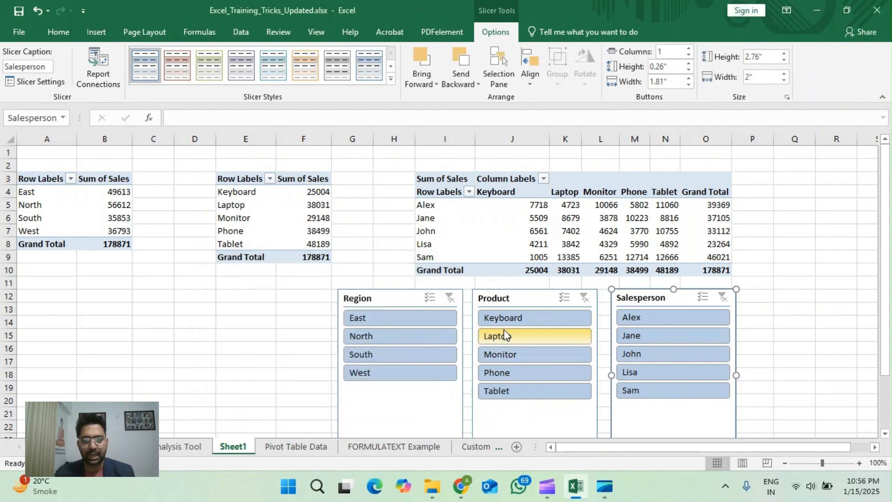
Step: Filter the PivotTables by North, South, West and East in turn with the Region slicer, and clear the region filter
left_click(396, 300)
left_click(270, 333)
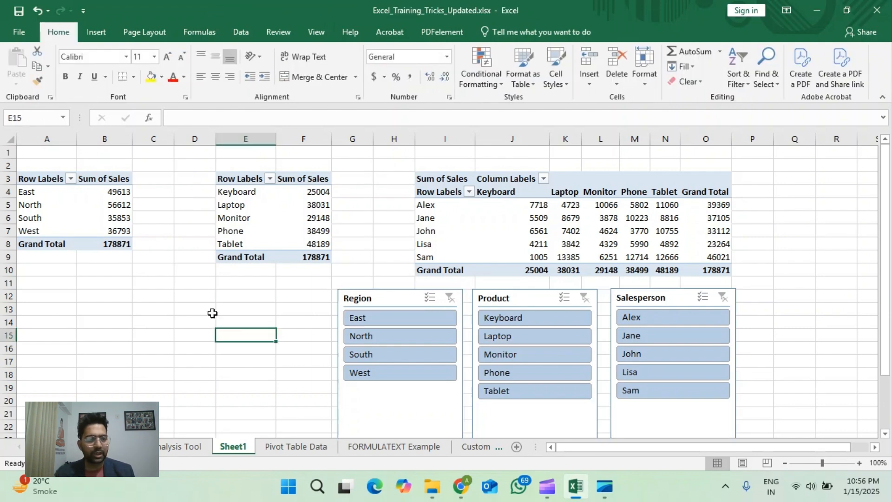
left_click(374, 336)
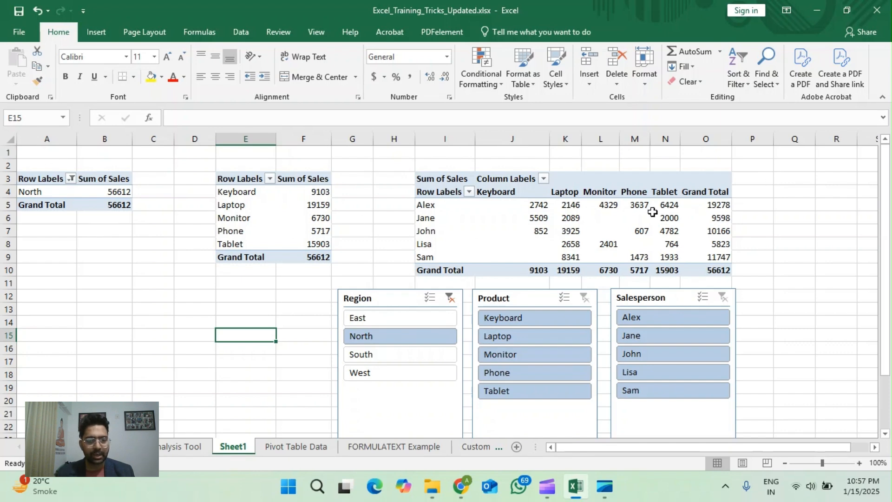
left_click(363, 354)
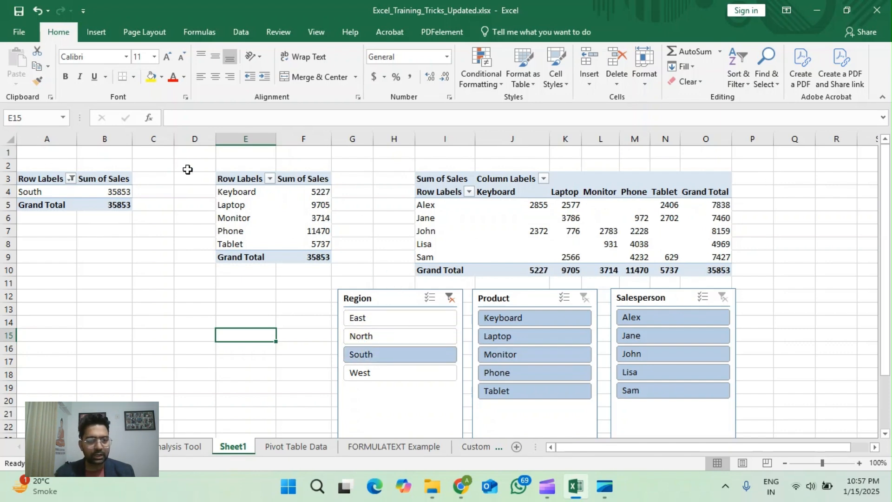
left_click(361, 373)
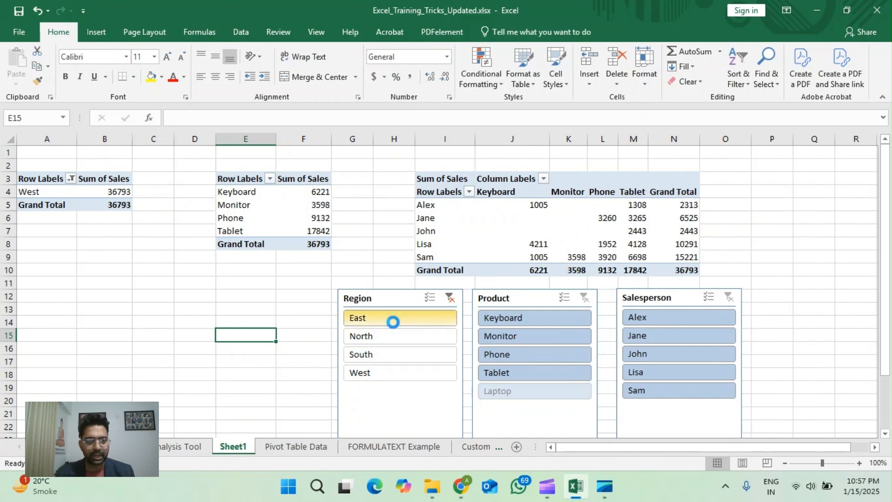
left_click(392, 318)
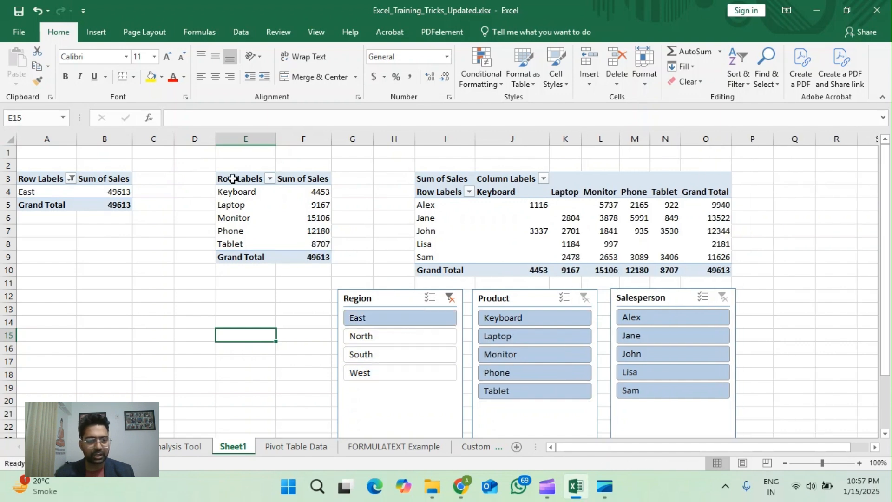
left_click(449, 297)
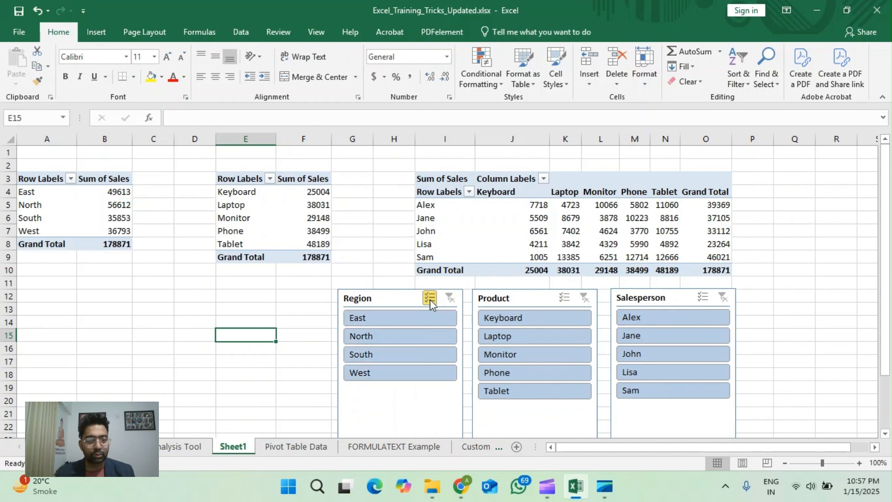
Step: Turn on multi-select in the Region slicer, exclude East and West, and clear the region filter
left_click(430, 298)
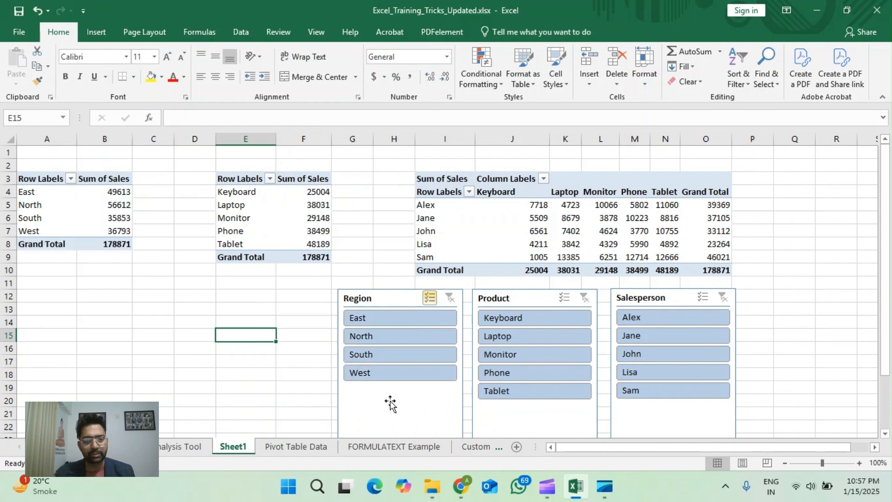
left_click(364, 322)
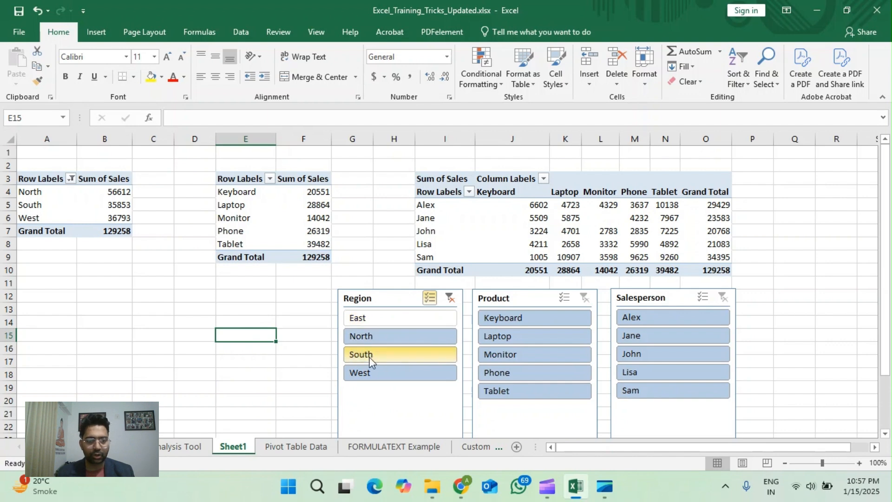
left_click(374, 372)
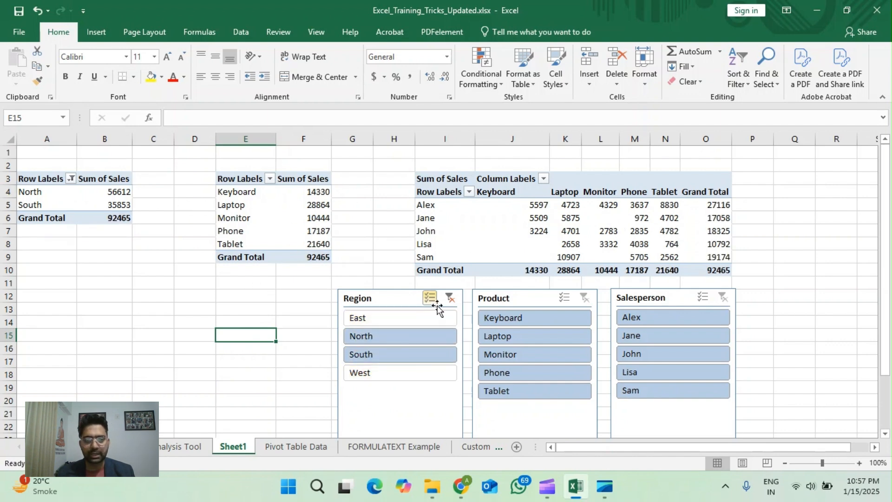
left_click(450, 298)
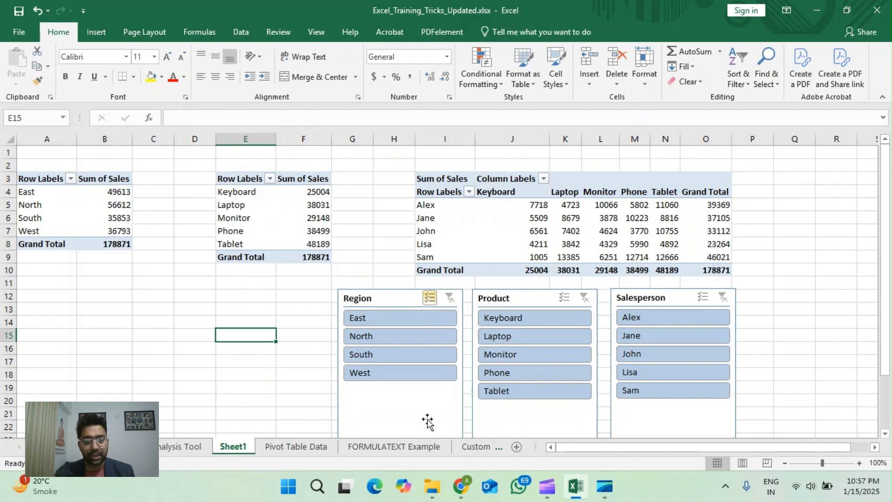
Step: Filter the PivotTables by Keyboard, Laptop, Monitor, Phone and Tablet in turn with the Product slicer
left_click(516, 317)
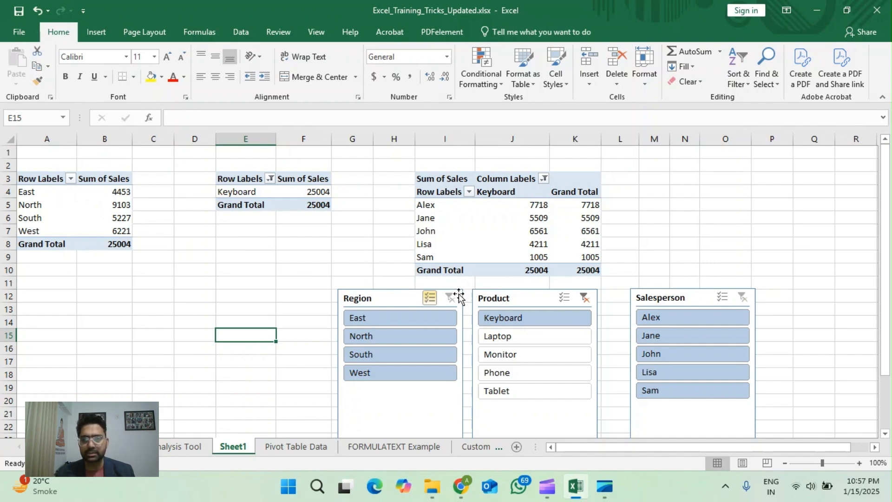
left_click(508, 338)
left_click(531, 358)
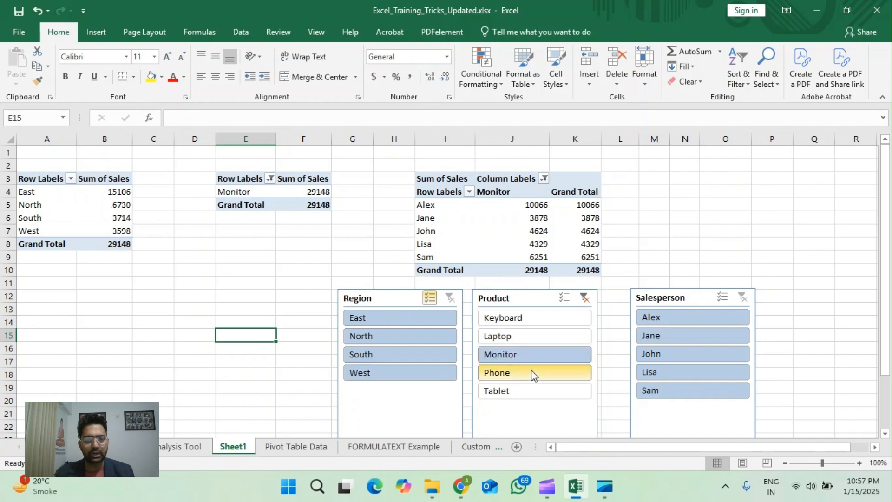
left_click(531, 371)
left_click(530, 391)
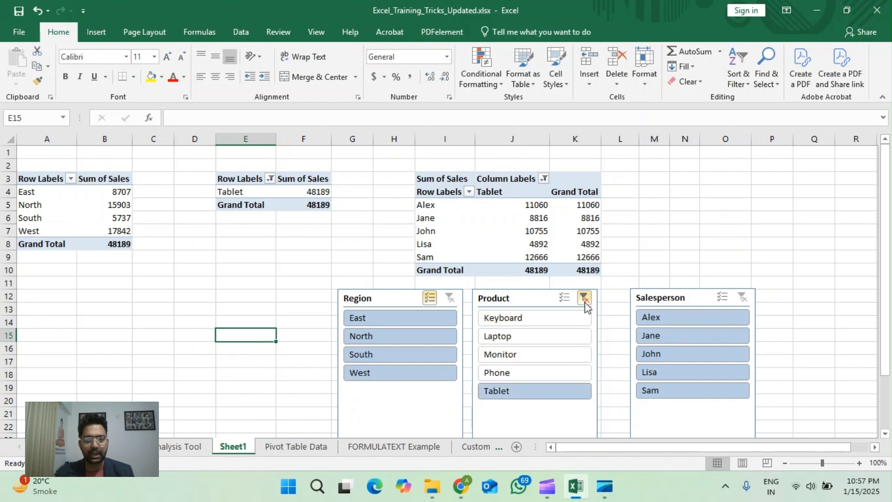
Step: Turn on multi-select in the Product slicer, add Phone and Laptop to the Tablet selection, and clear the product filter
left_click(564, 297)
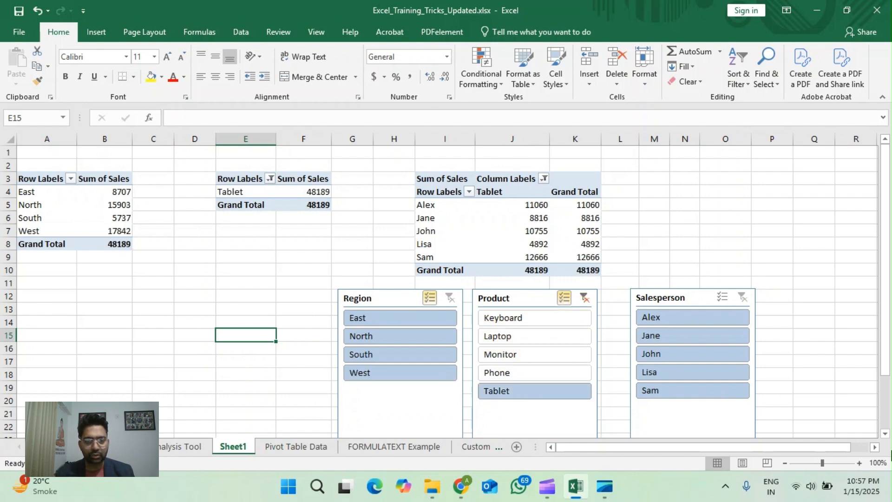
left_click(514, 370)
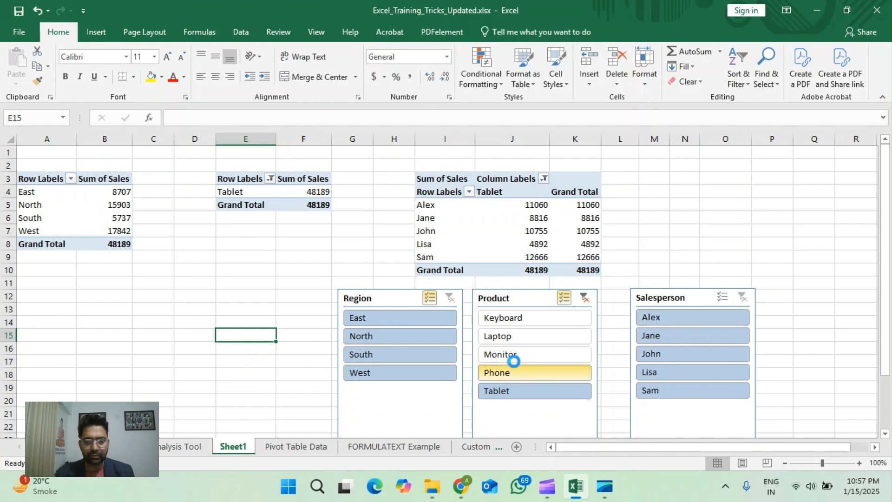
left_click(510, 339)
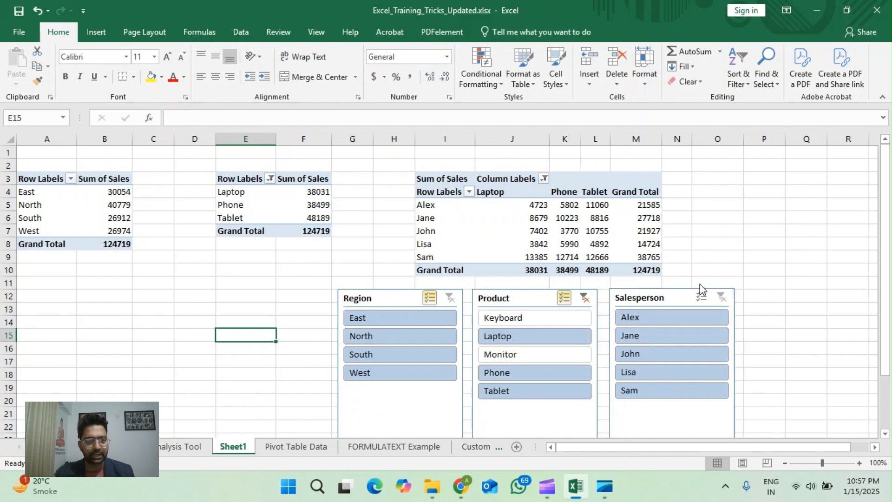
left_click(584, 298)
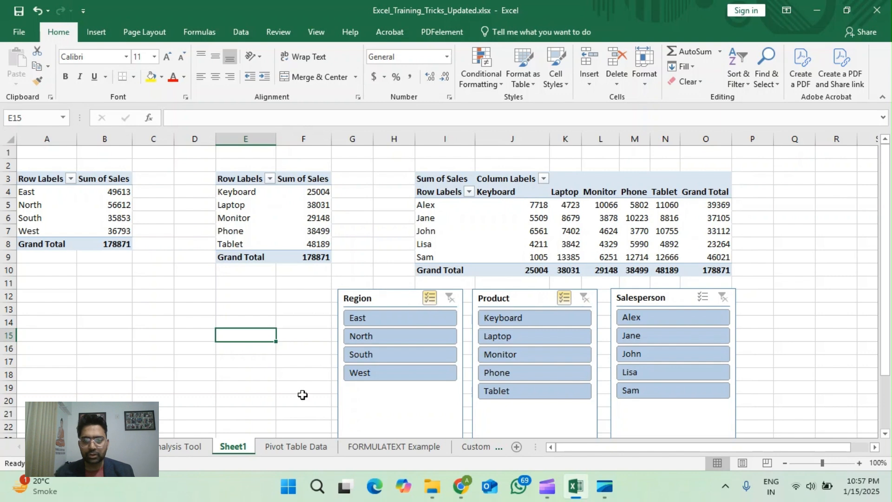
Step: Filter the PivotTables by individual salespeople in turn with the Salesperson slicer, and clear that filter
left_click(650, 322)
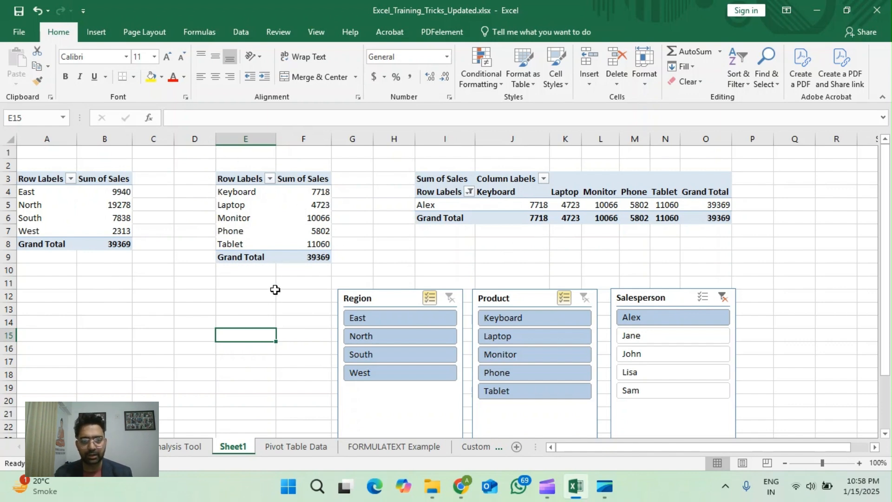
left_click(639, 336)
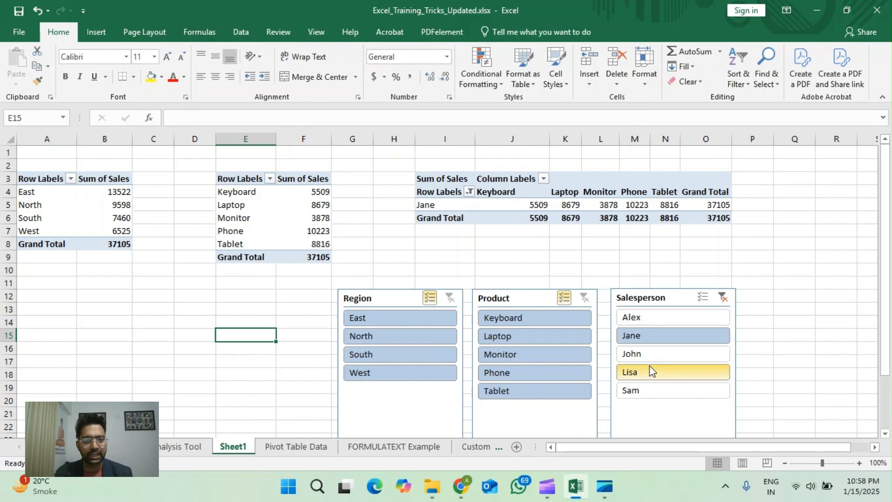
left_click(651, 371)
left_click(652, 391)
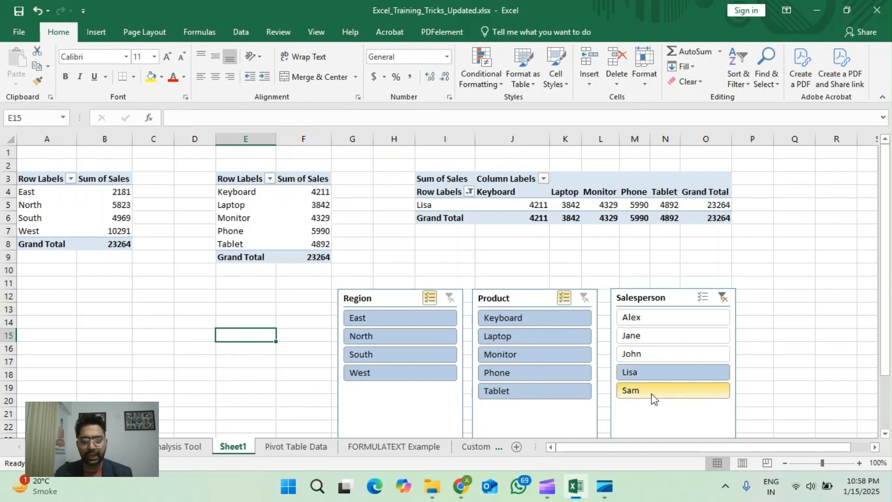
left_click(645, 353)
left_click(643, 336)
left_click(647, 318)
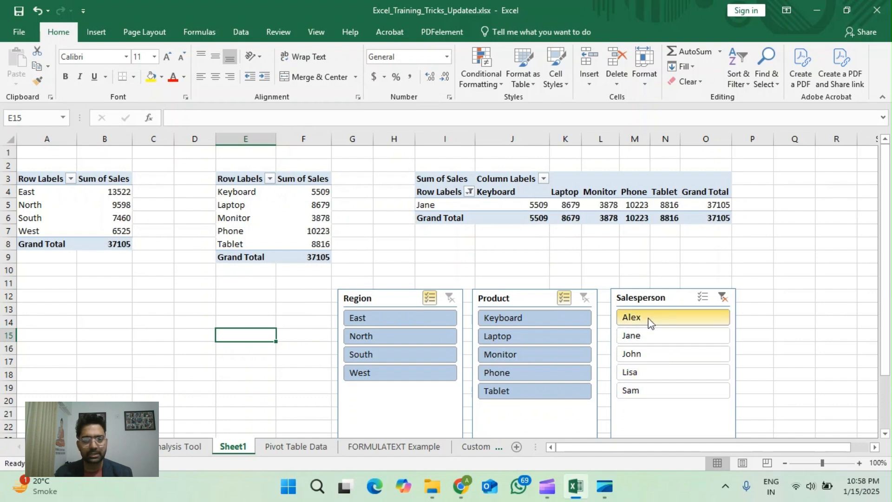
left_click(726, 300)
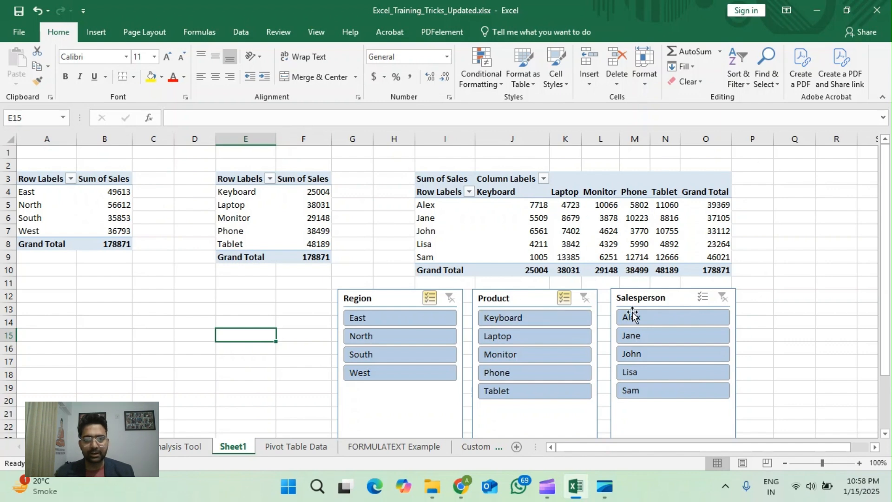
Step: Open the FORMULATEXT Example sheet and inspect the formula in cell C2
left_click(289, 449)
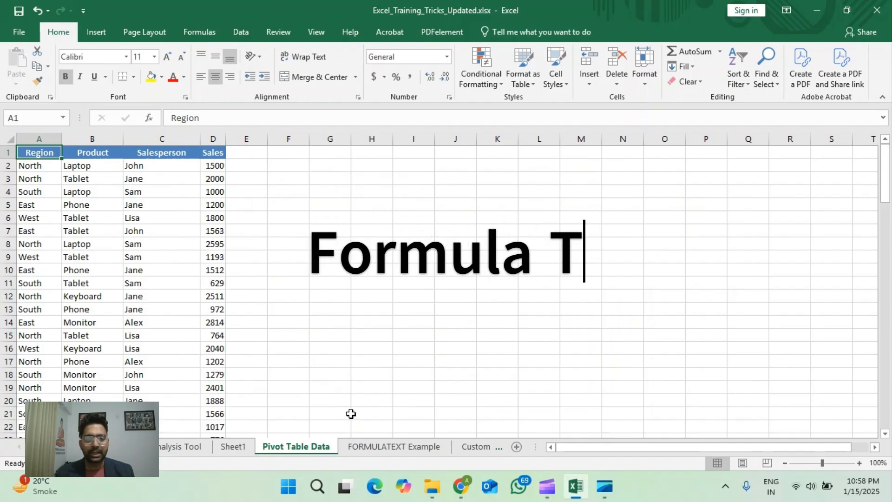
left_click(367, 452)
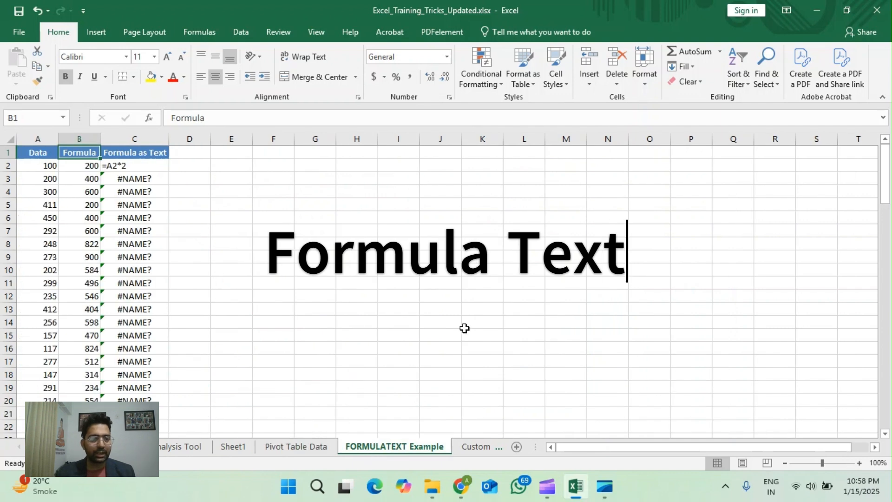
left_click(123, 164)
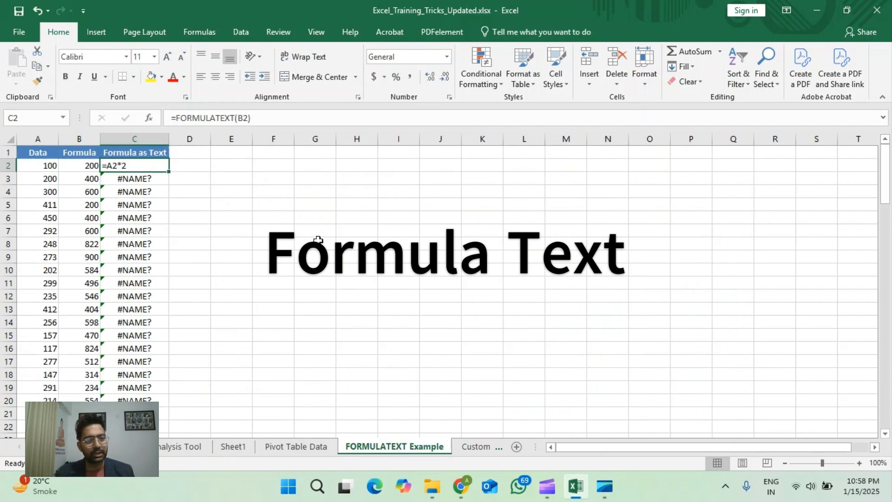
left_click(186, 163)
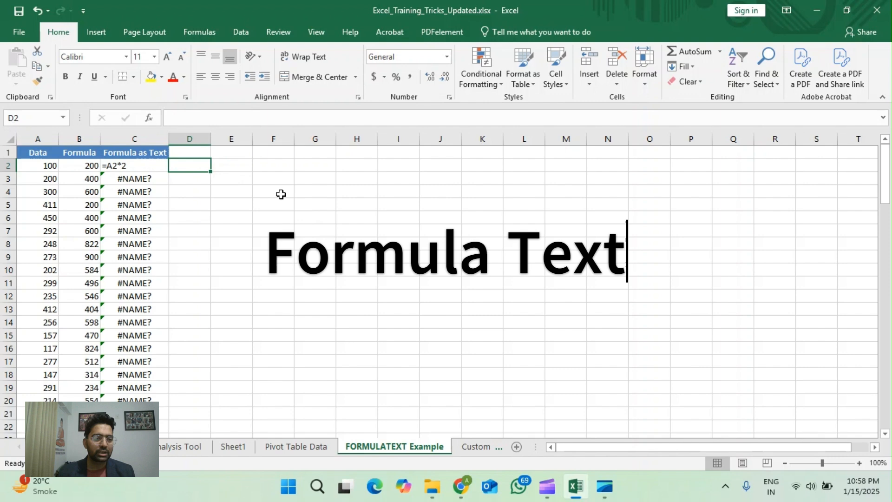
Step: Delete the contents of the Formula as Text column from C2 down to its last entry
left_click(161, 167)
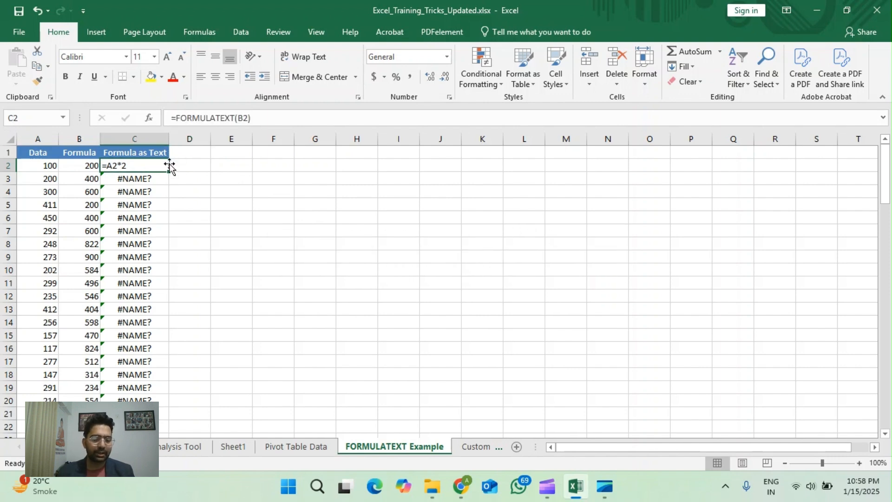
key("ctrl+shift+Down")
key("Delete")
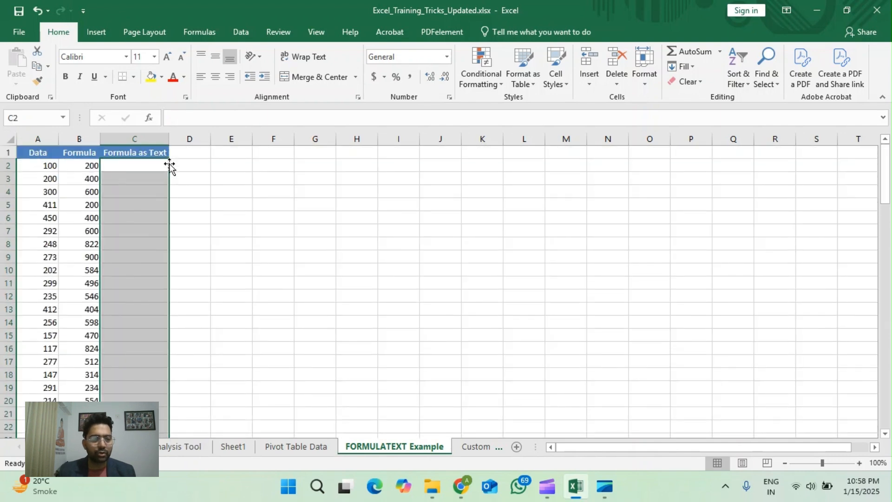
key("Up")
key("Down")
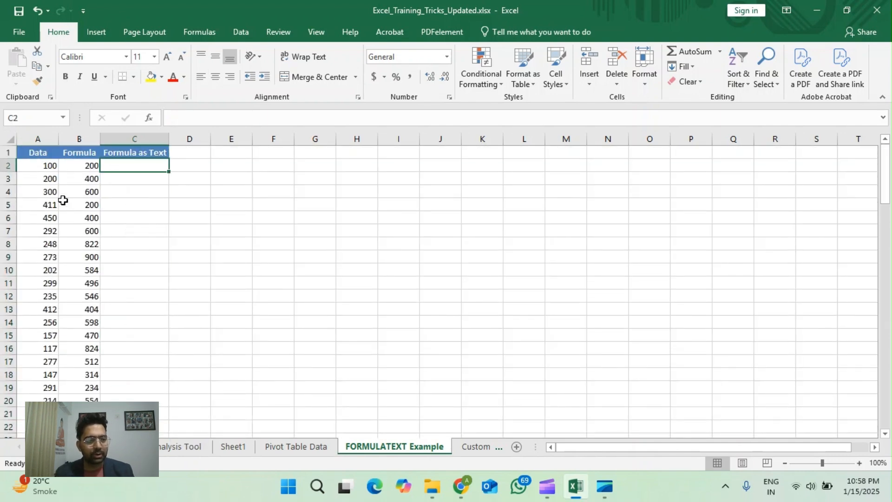
Step: Enter the formula =B2*A2 in cell C2
type("=")
key("Left")
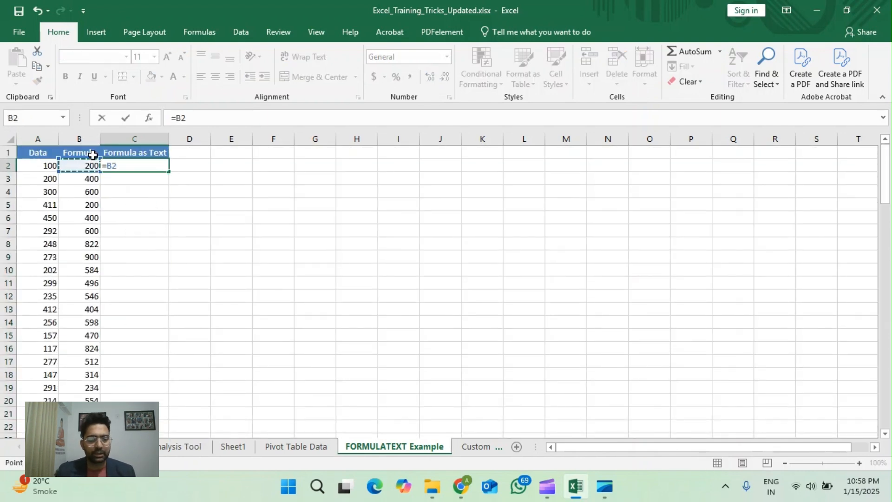
type("*")
key("Left")
key("Left")
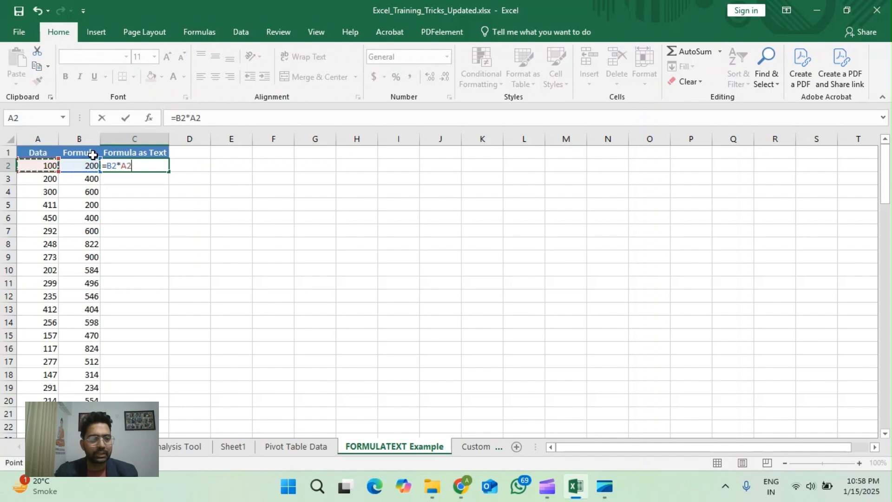
key("ctrl+Return")
Step: Enter the formula =SUM(A2:C2) in cell D2
key("Right")
type("=")
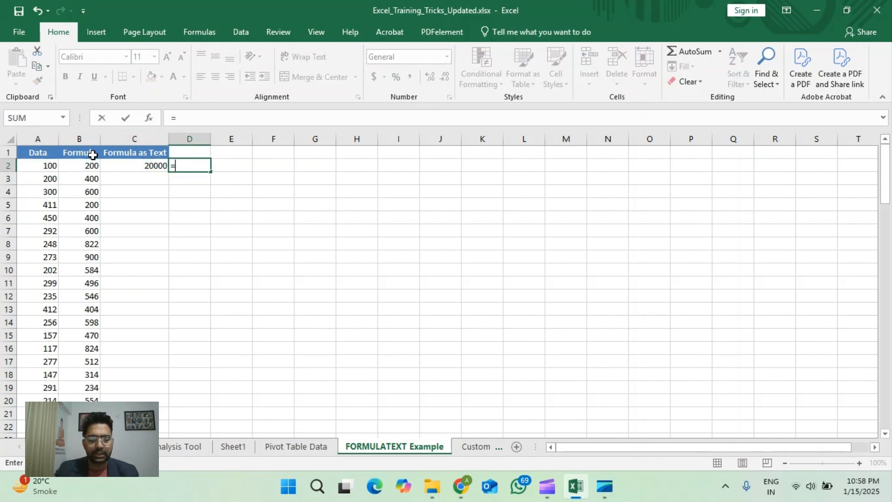
type("sum (")
key("Left")
key("Left")
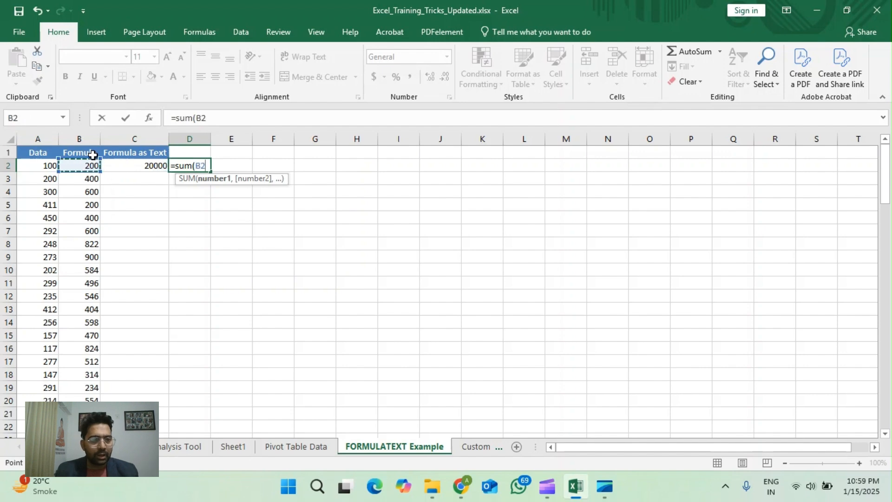
key("Left")
key("shift+Right")
key("shift+Right")
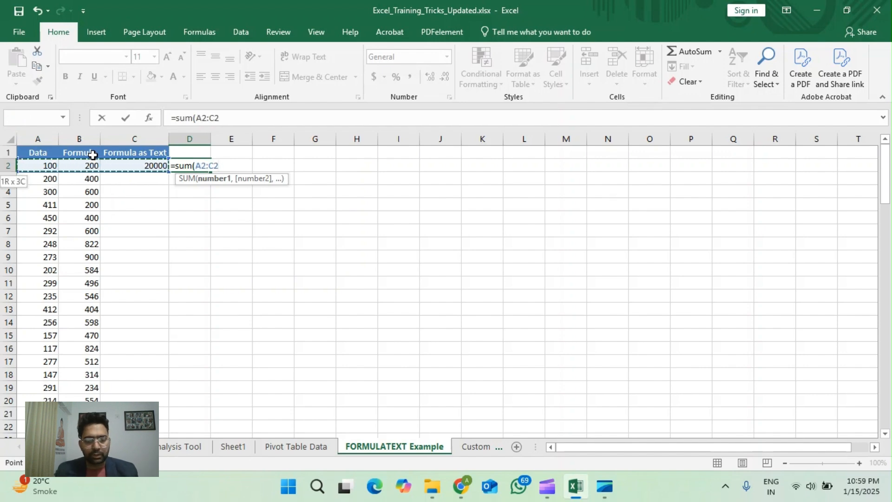
key("Return")
key("Up")
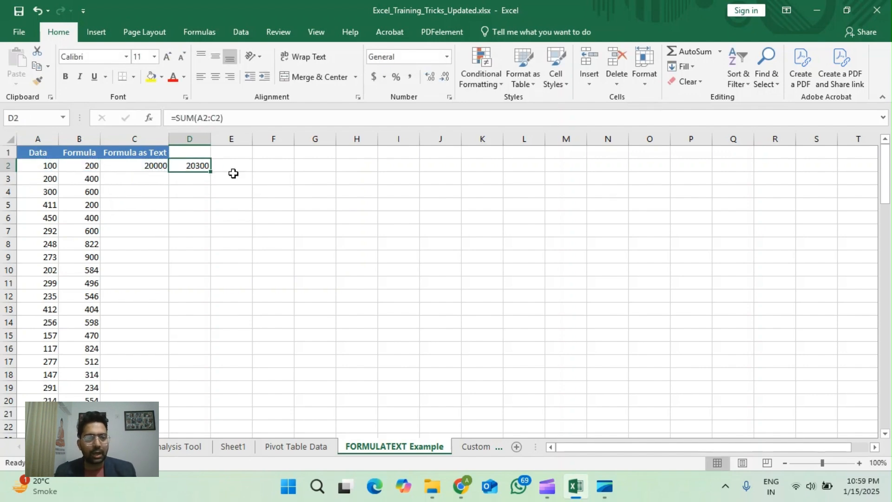
Step: Check the formulas in C2 and D2, and enter =FORMULATEXT(C2) in cell E2
left_click(149, 171)
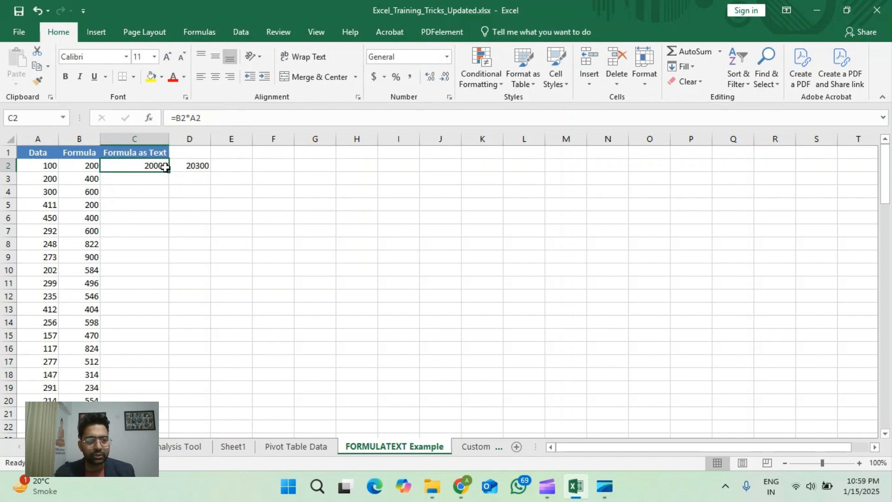
left_click(181, 165)
left_click(146, 164)
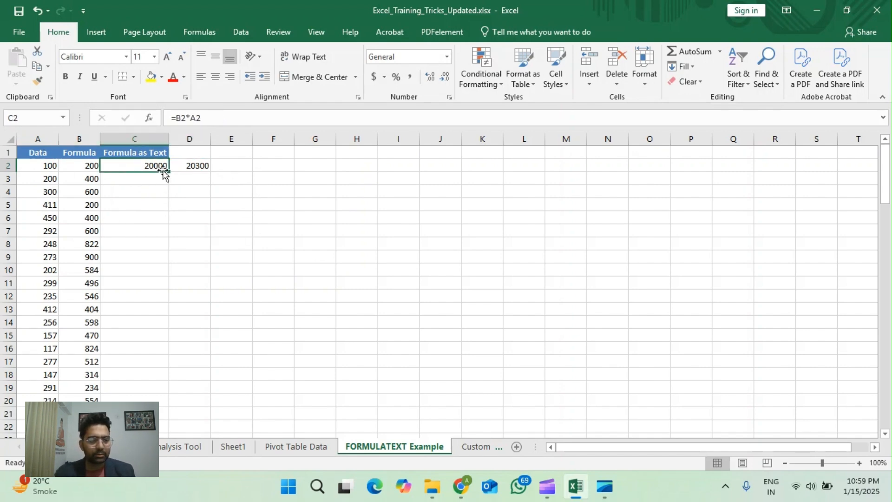
left_click(238, 164)
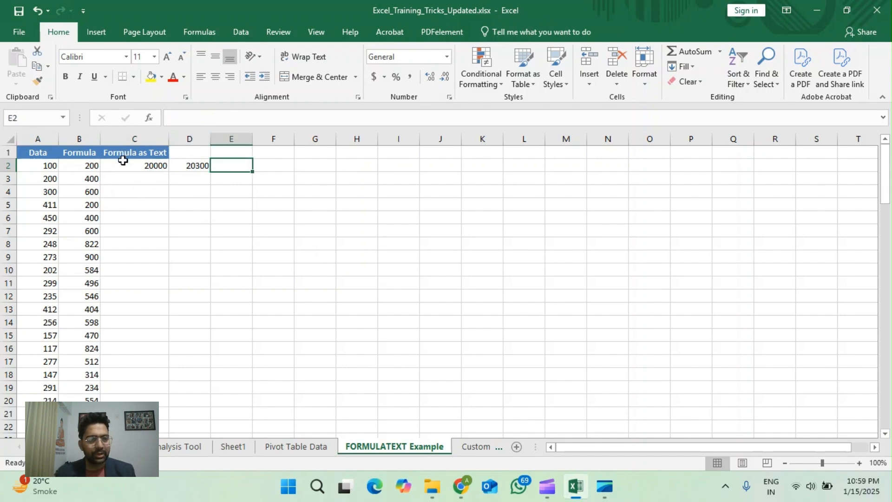
left_click(137, 164)
left_click(237, 163)
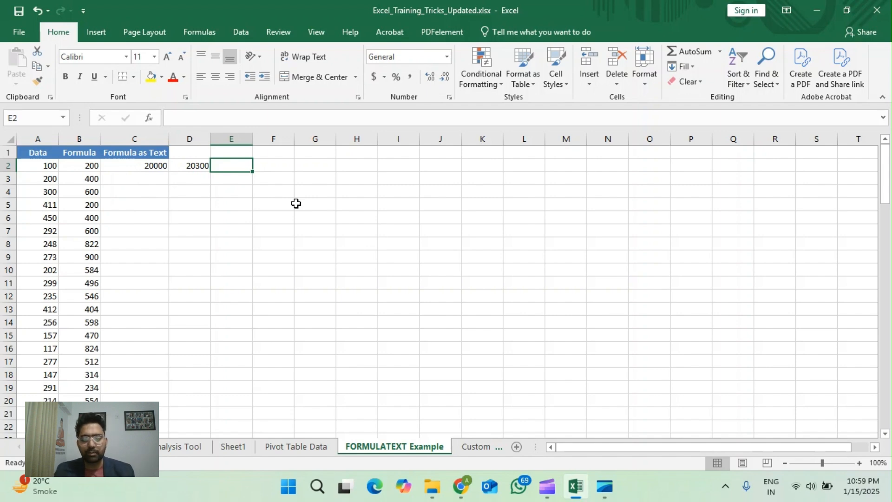
type("=fo")
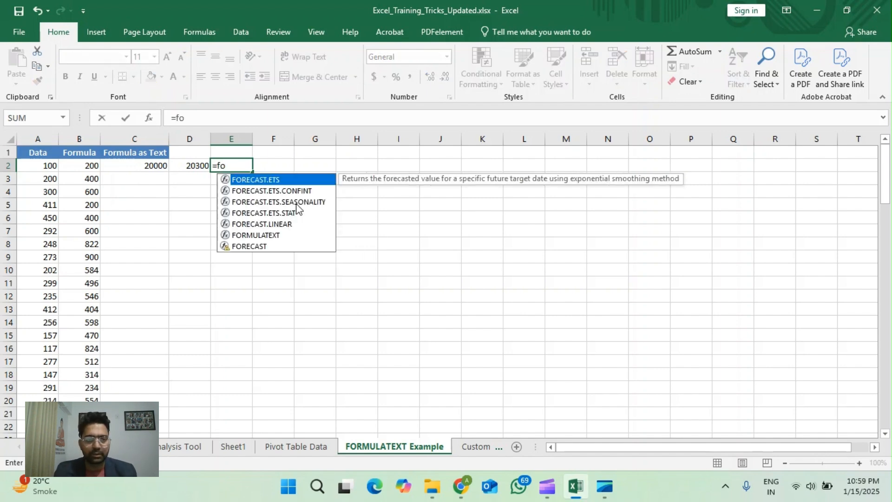
type("rmu")
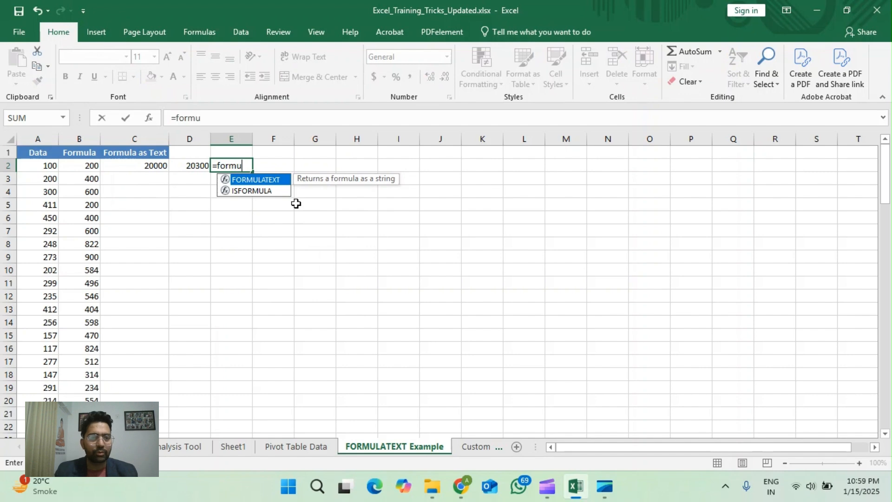
double_click(254, 180)
left_click(148, 166)
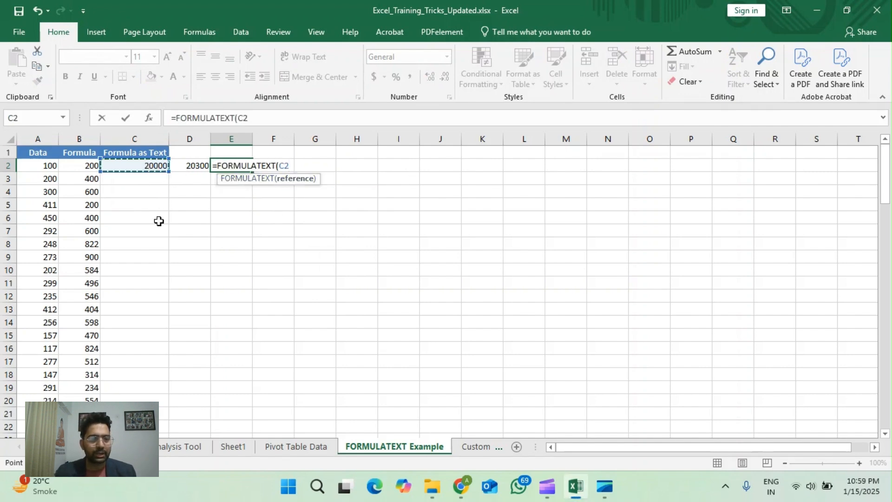
type(")")
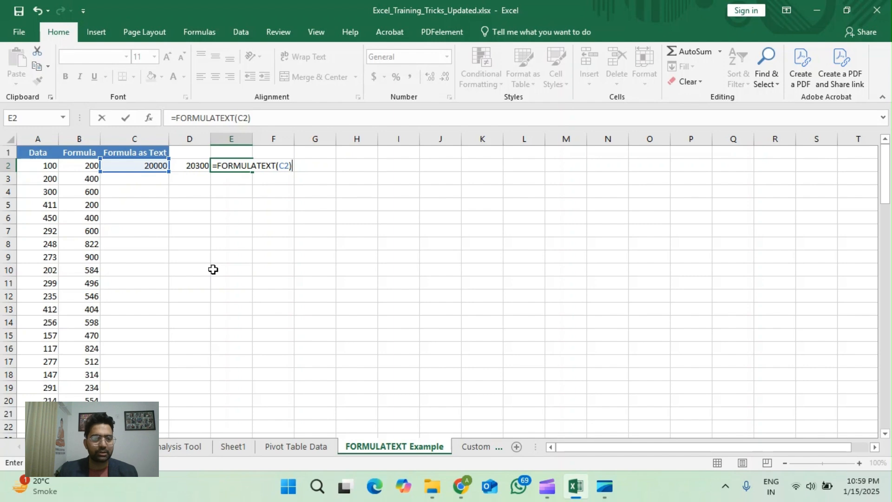
key("ctrl+Return")
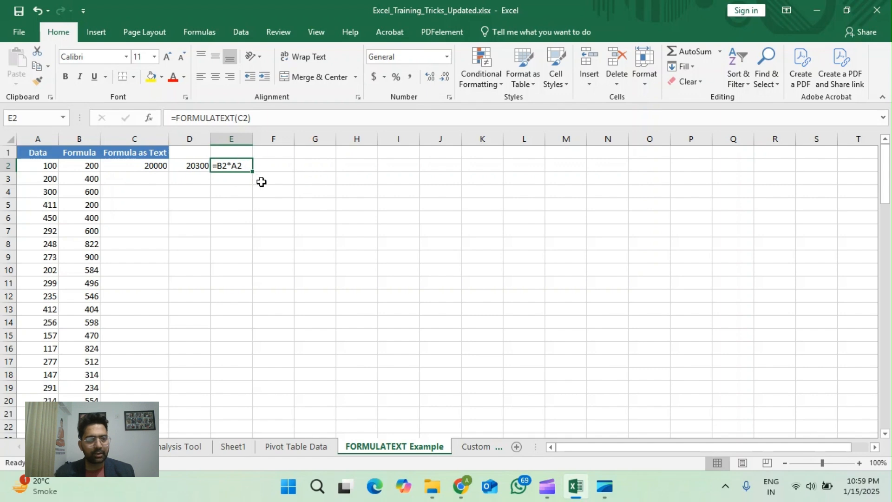
Step: Fill the formulas in C2 and D2 down their columns to the end of the data
left_click(151, 171)
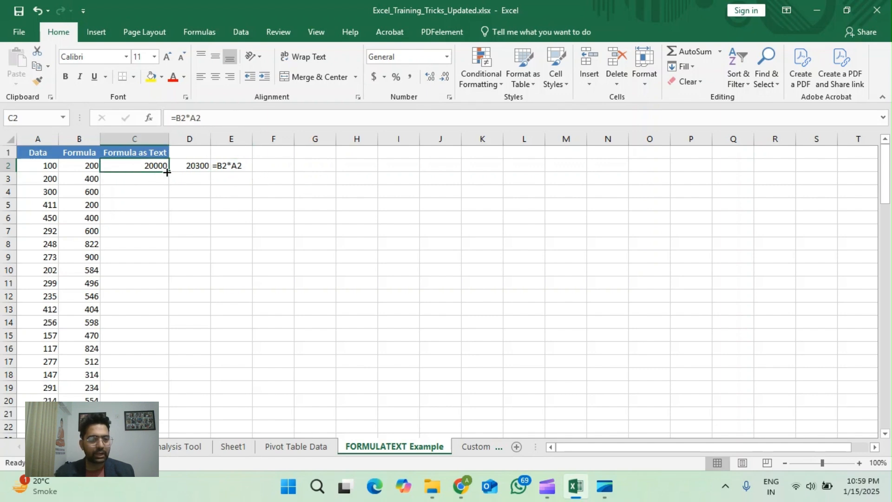
double_click(166, 172)
left_click(188, 167)
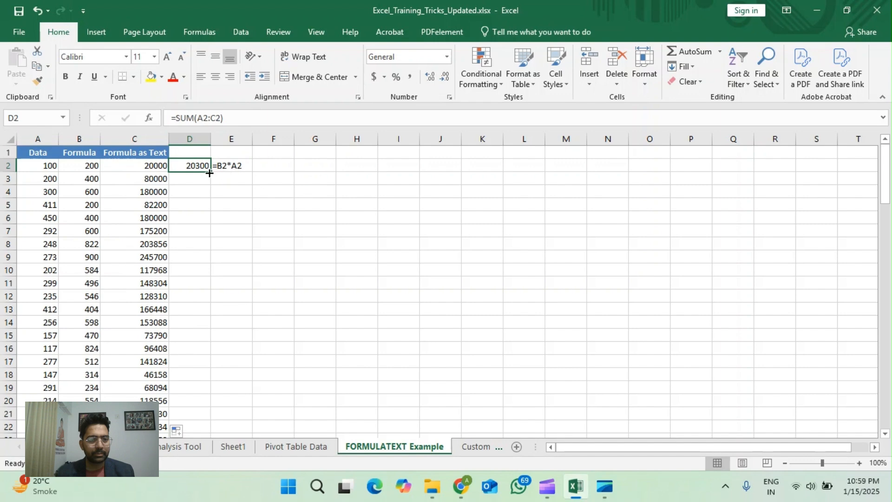
double_click(209, 173)
Step: Enter the formula =FORMULATEXT(D2) in cell F2
left_click(233, 168)
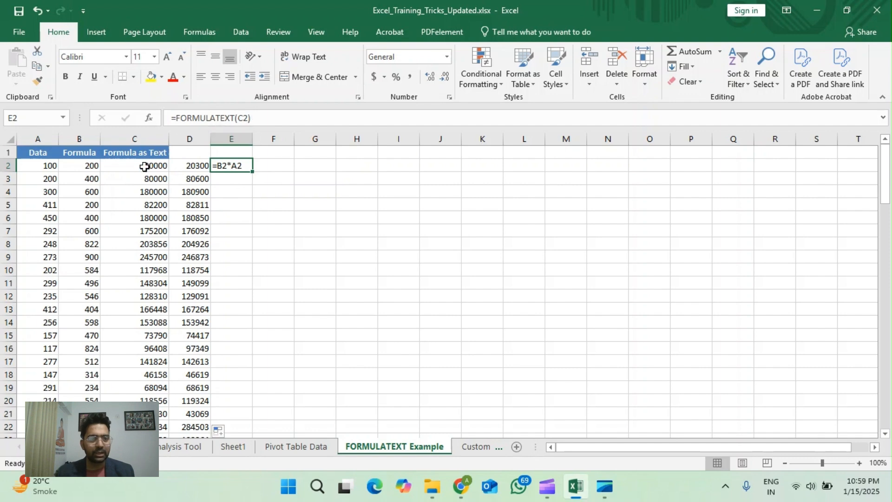
left_click(272, 167)
type("=")
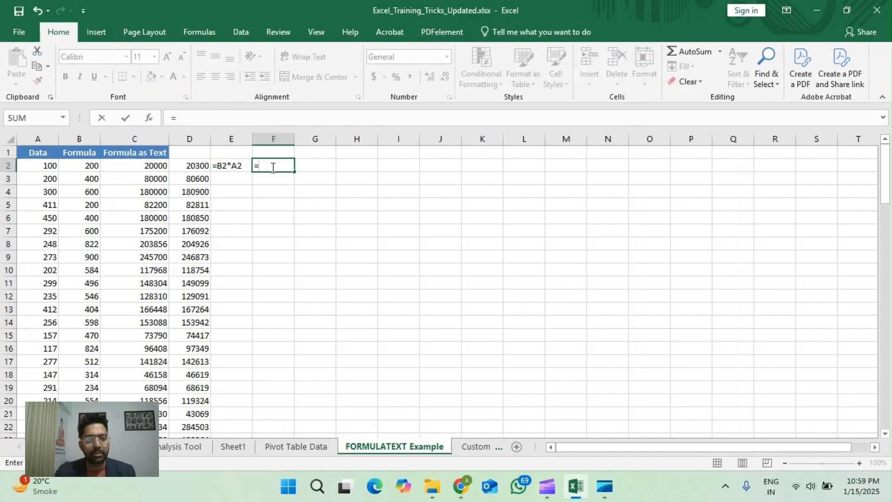
type("form")
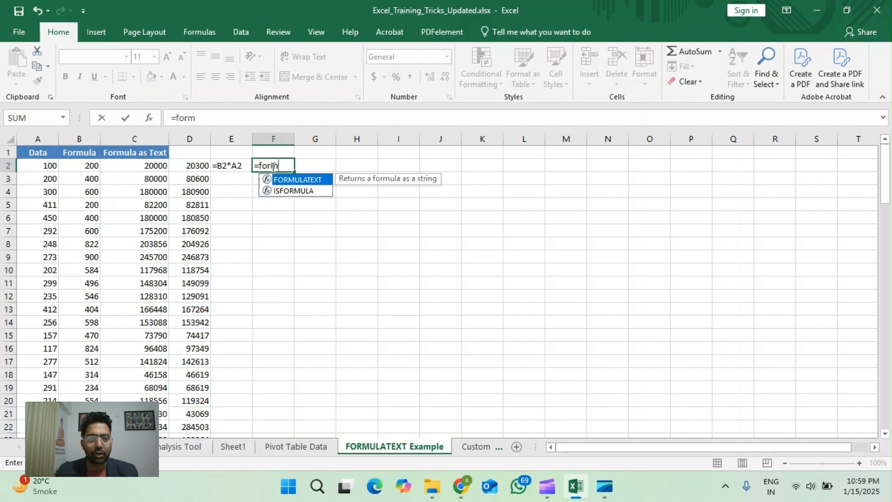
double_click(297, 181)
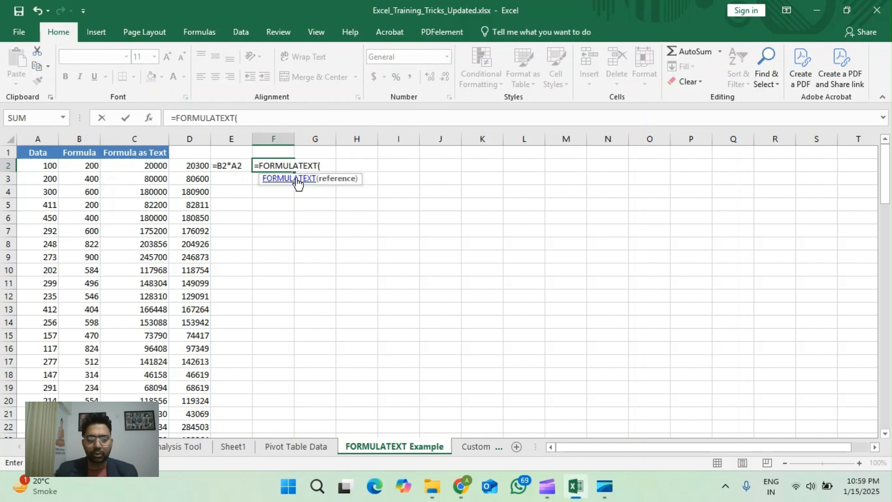
left_click(196, 165)
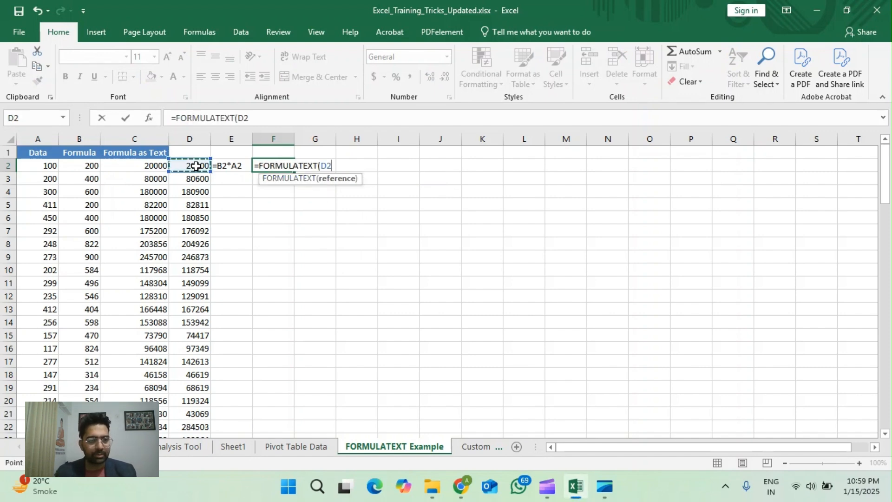
type(")")
key("ctrl+Return")
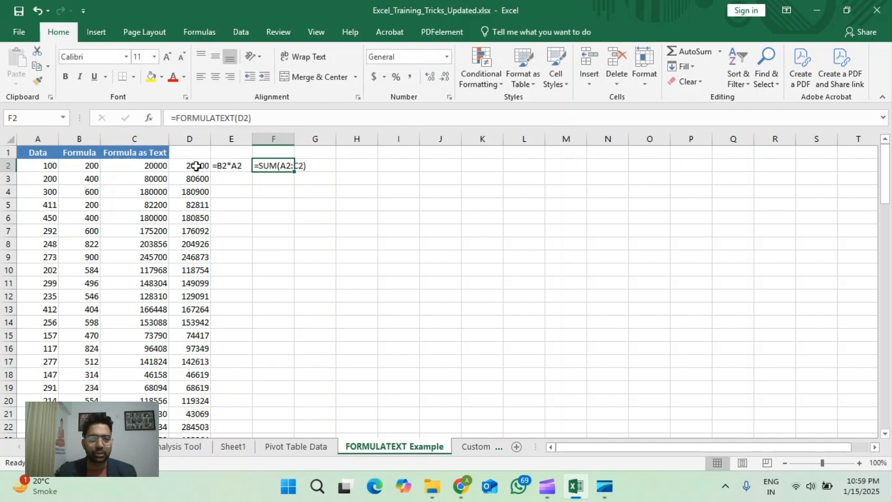
Step: Autofit column F and fill the FORMULATEXT formulas in F2 and E2 down to the last data row
double_click(290, 139)
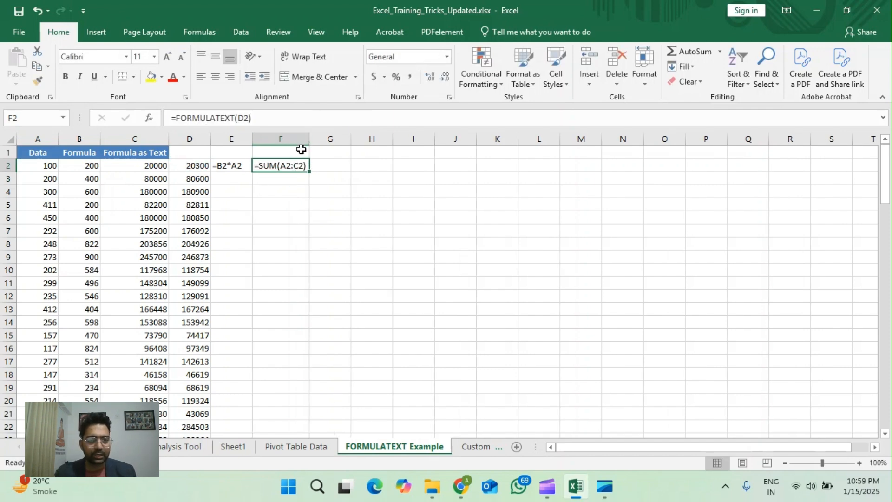
double_click(309, 173)
left_click(247, 167)
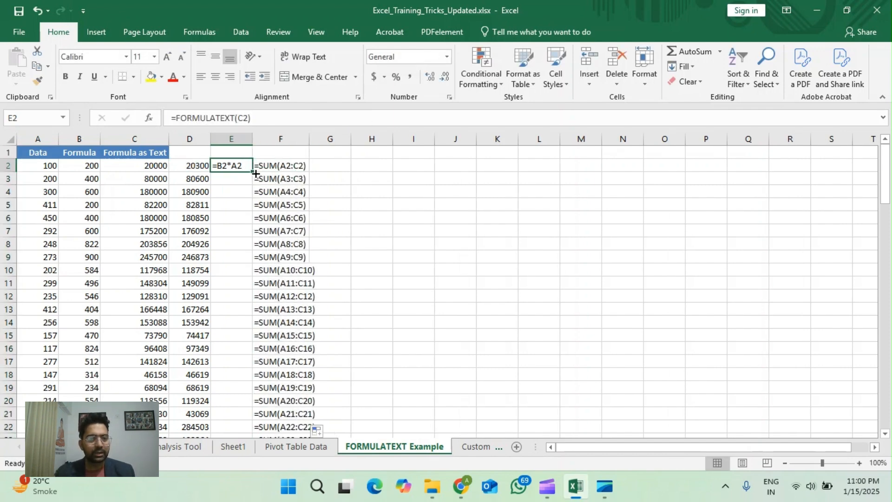
double_click(255, 173)
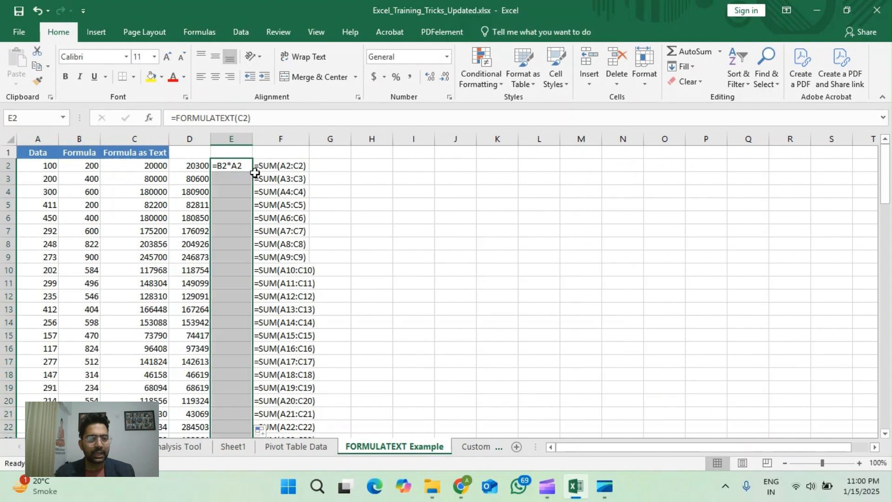
Step: Autofit columns E and F, and select C2:D5 and E2:F5 in turn to compare results with their formula text
double_click(252, 139)
double_click(319, 139)
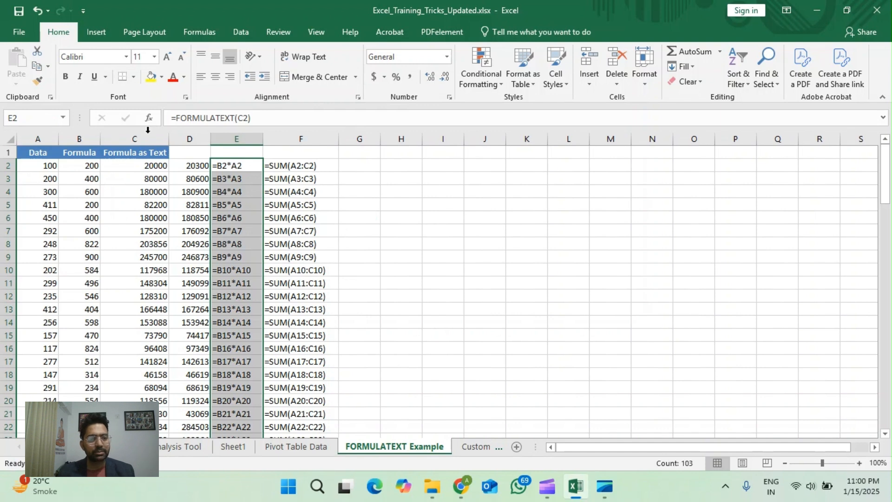
left_click(298, 217)
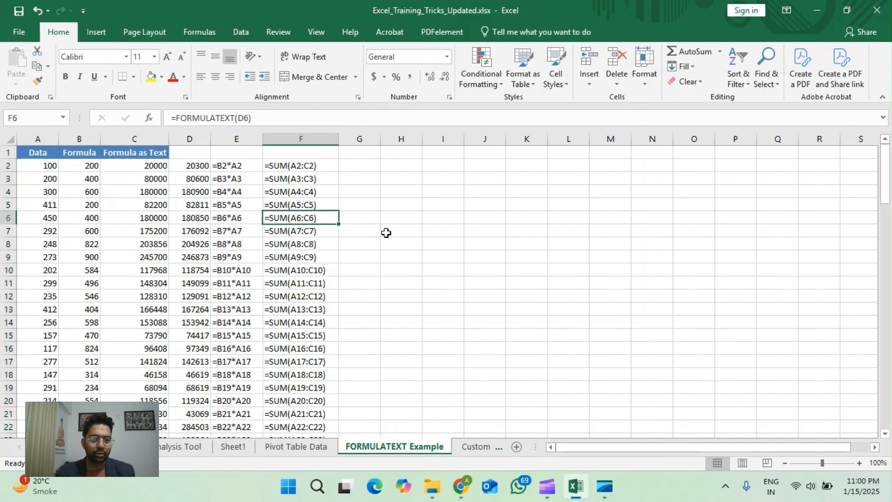
left_click_drag(147, 171, 180, 202)
left_click_drag(234, 167, 296, 204)
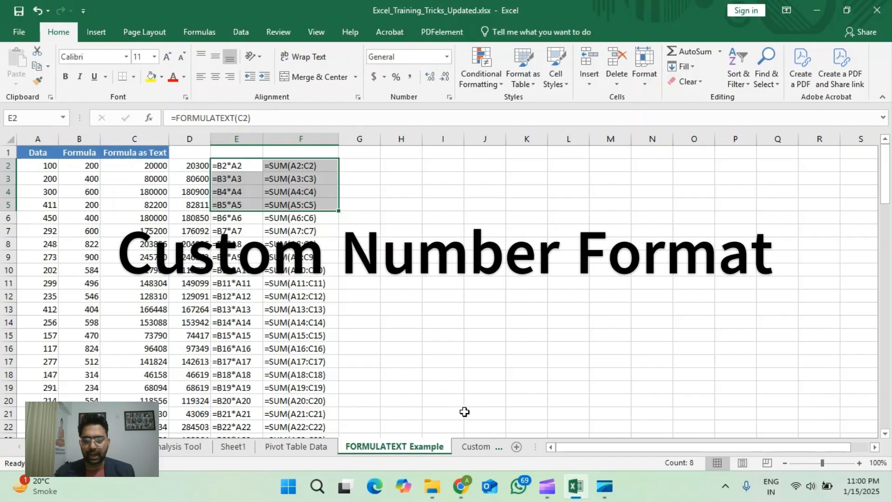
Step: Open the Custom Number Formats sheet and look over its Item, Quantity, Price and Total columns
left_click(474, 446)
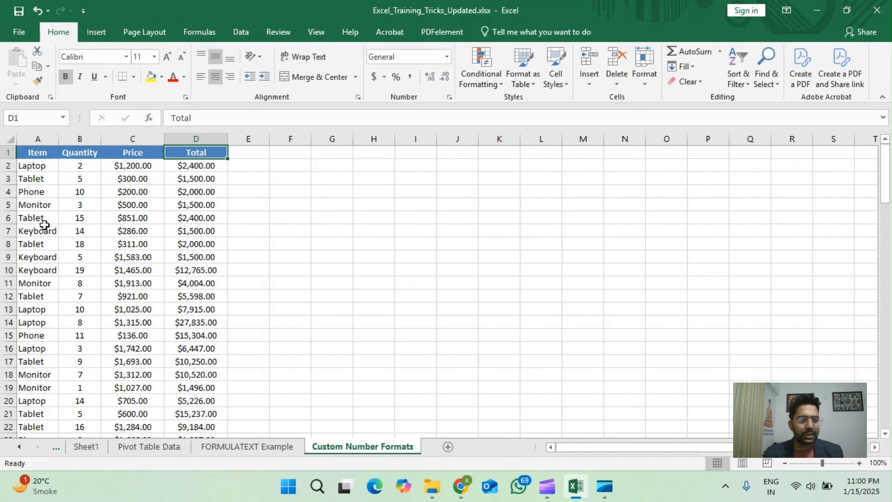
left_click(38, 139)
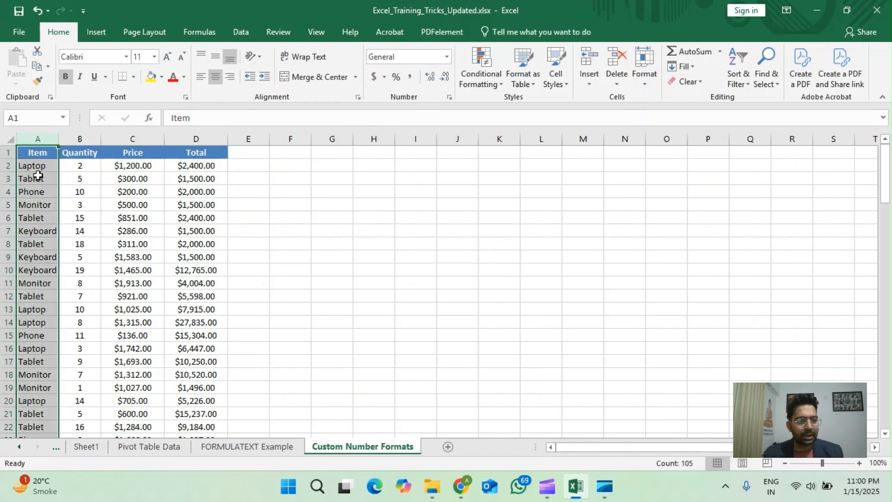
left_click(71, 165)
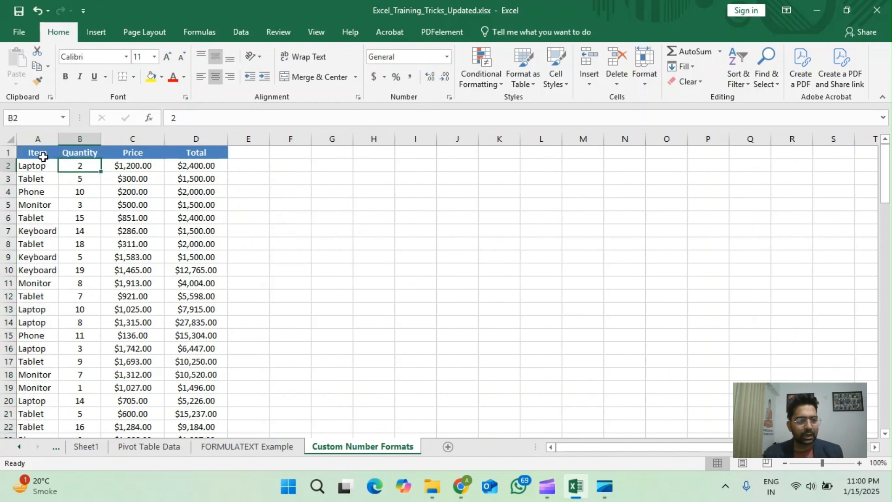
left_click(137, 167)
left_click(196, 167)
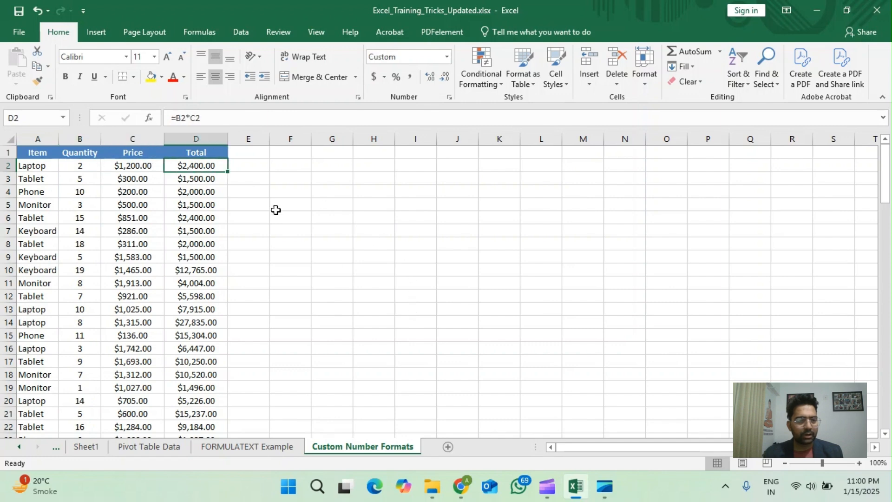
left_click(249, 161)
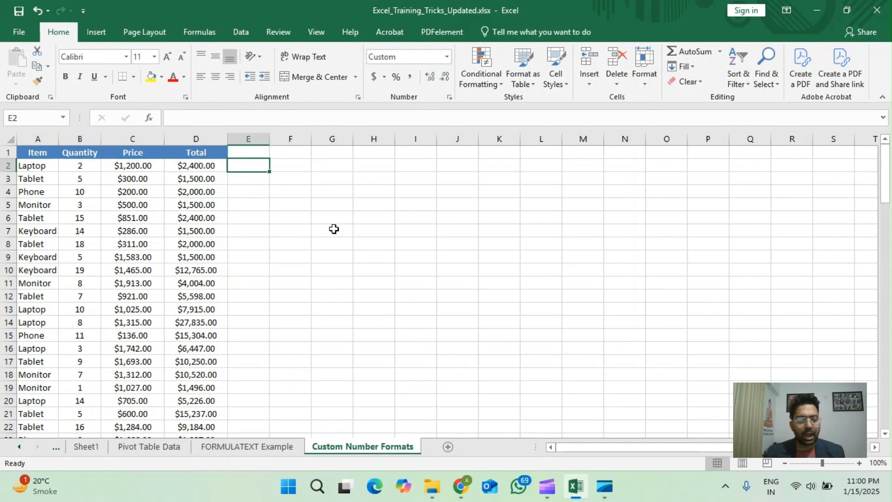
key("Home")
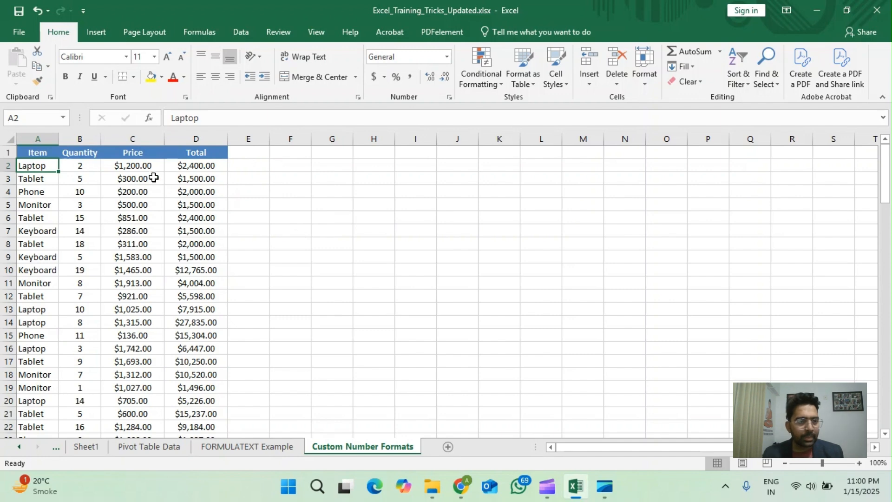
Step: Examine the contents of Price cell C2 and Total cell D2, the header row, and the available number formats
left_click(125, 167)
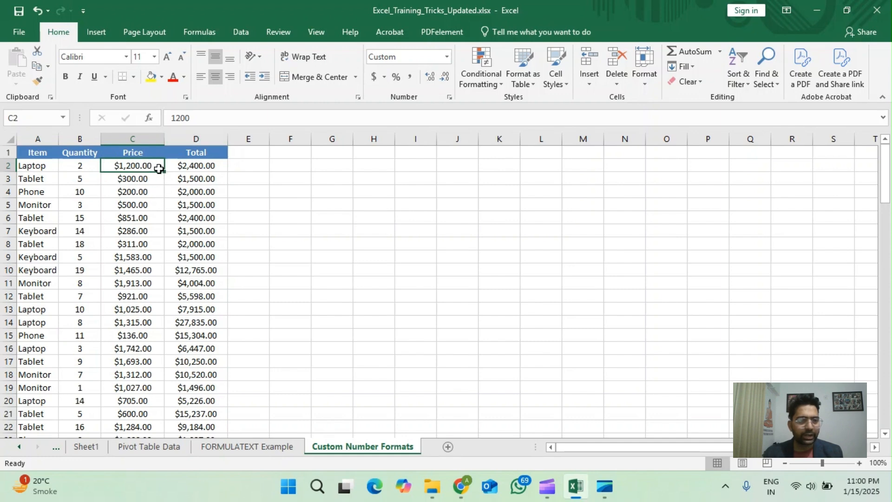
left_click(191, 166)
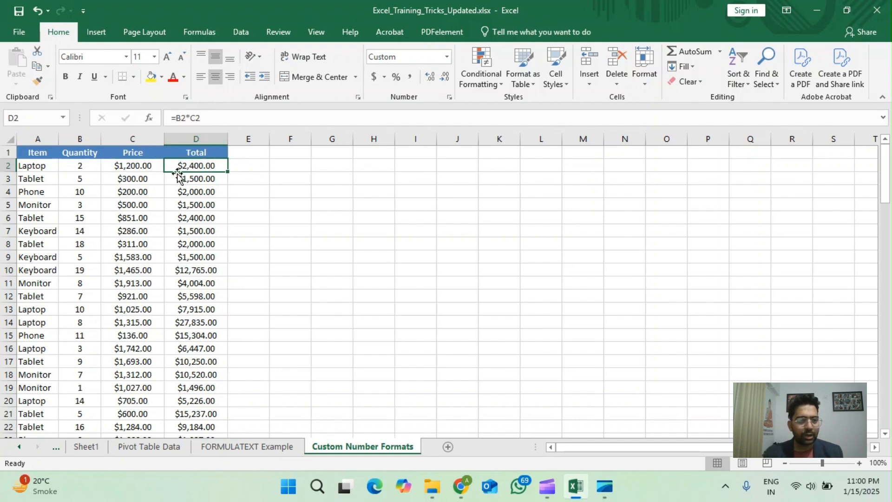
left_click(131, 164)
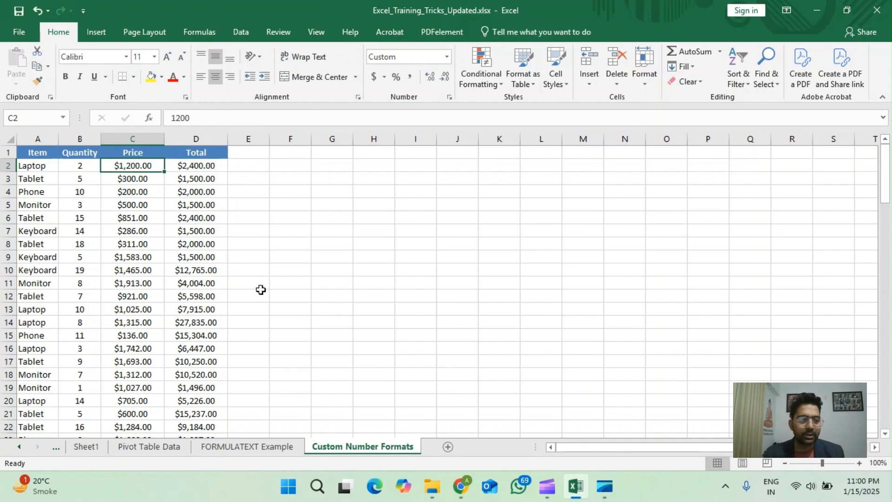
key("Up")
key("ctrl+Left")
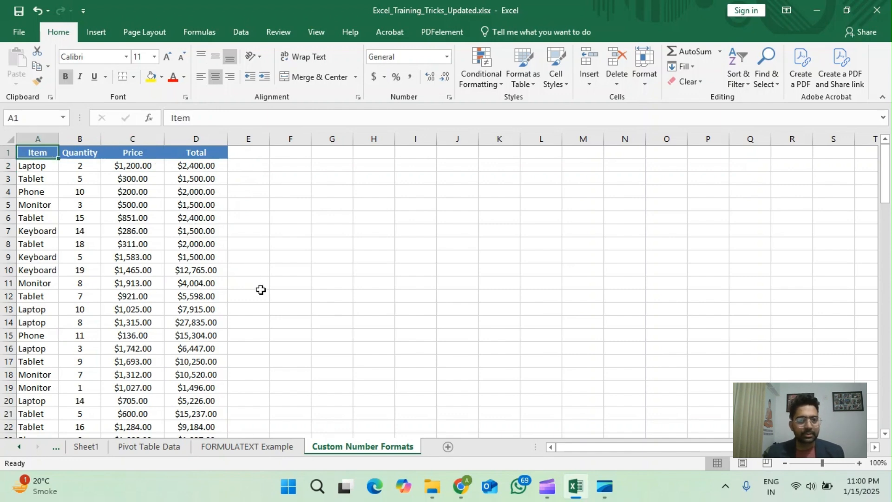
key("ctrl+Right")
key("ctrl+Left")
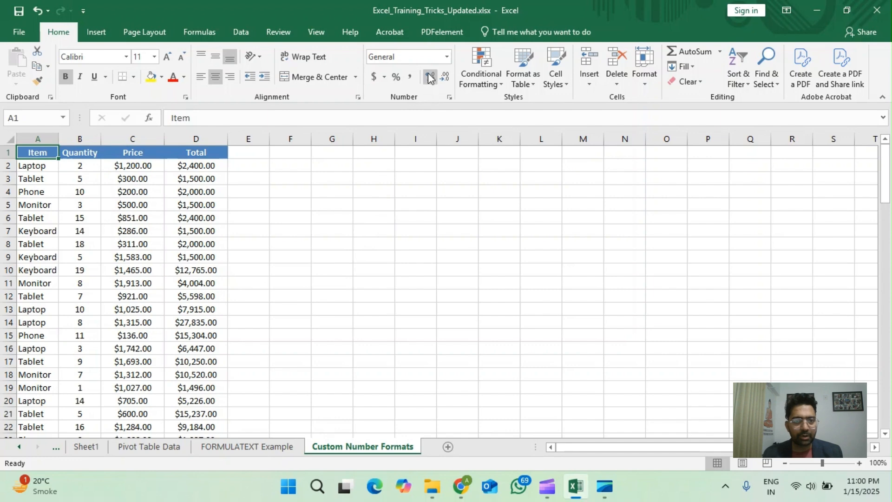
left_click(448, 60)
left_click(448, 59)
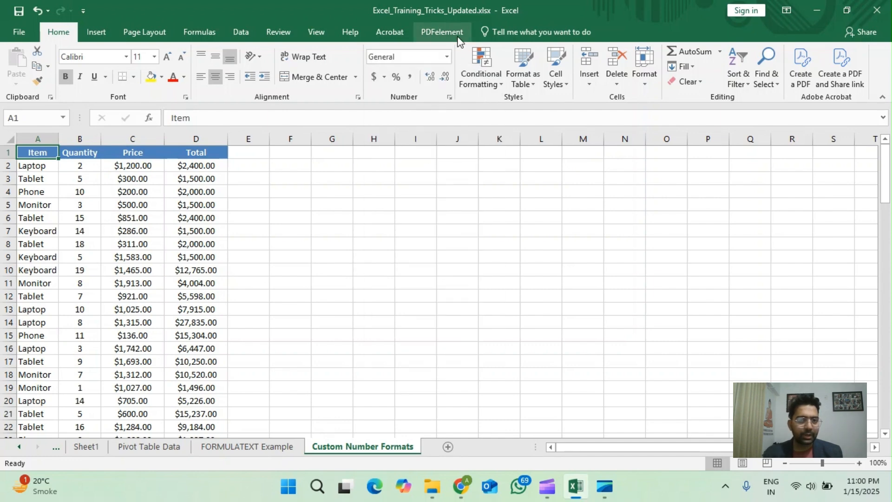
left_click(447, 58)
scroll(418, 344, "down", 1)
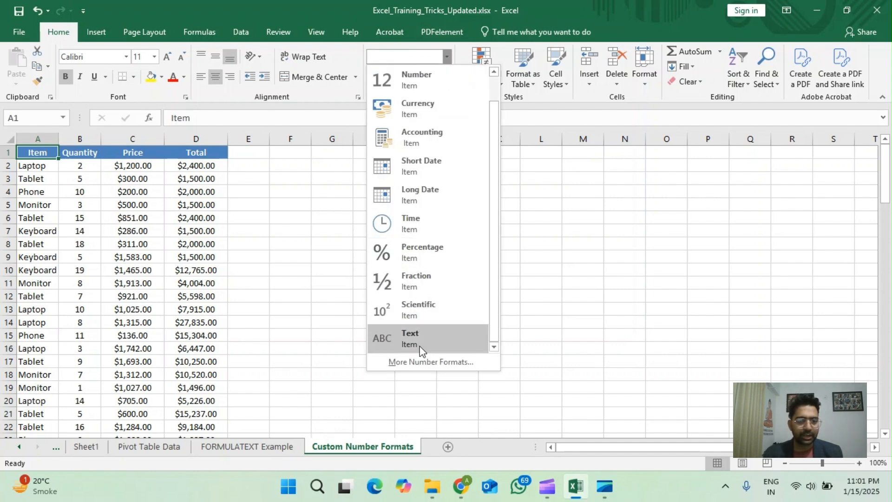
scroll(464, 232, "up", 1)
left_click(599, 228)
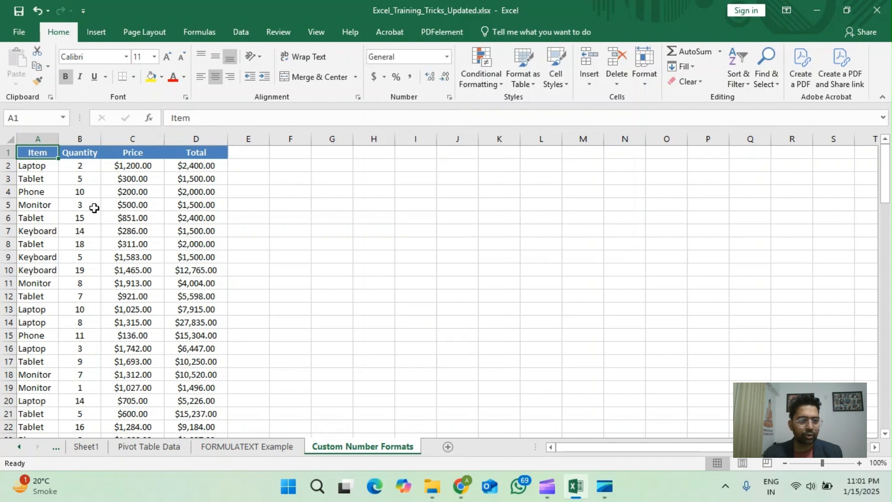
Step: Apply the custom number format #,##0 "Pcs" to all Quantity values from B2 down to the last data row
left_click(83, 151)
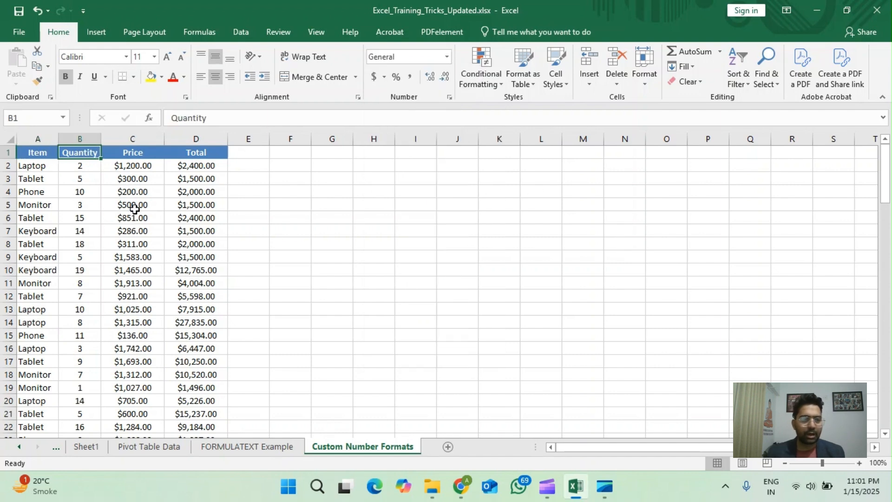
key("Down")
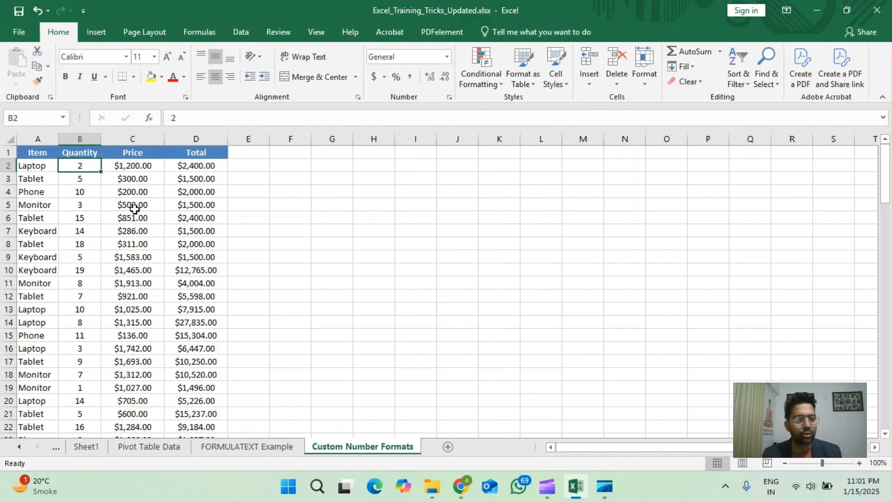
key("ctrl+shift+Down")
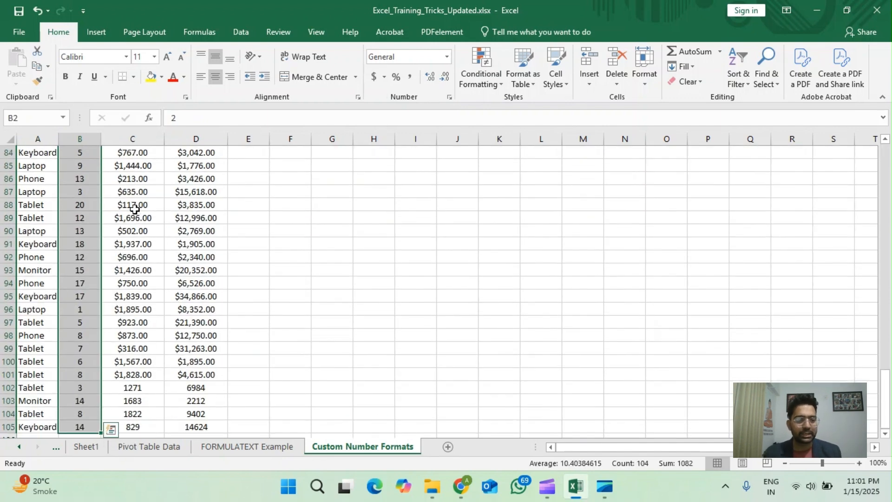
left_click(447, 58)
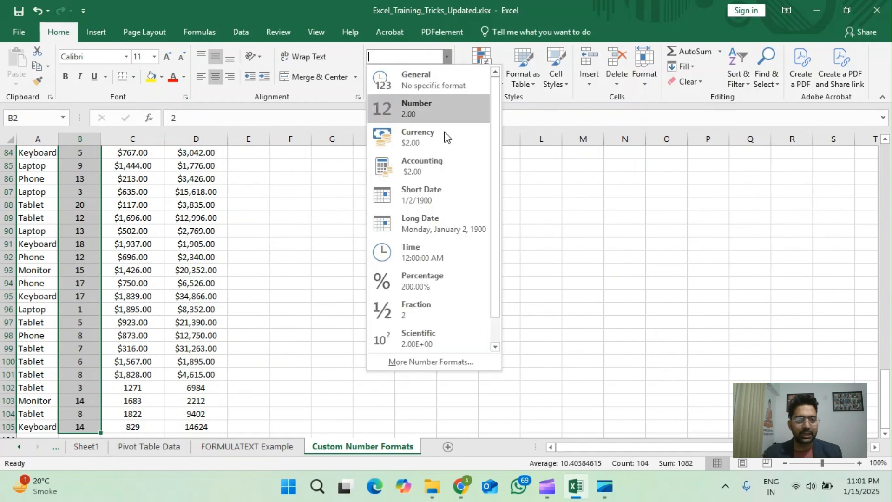
left_click(421, 362)
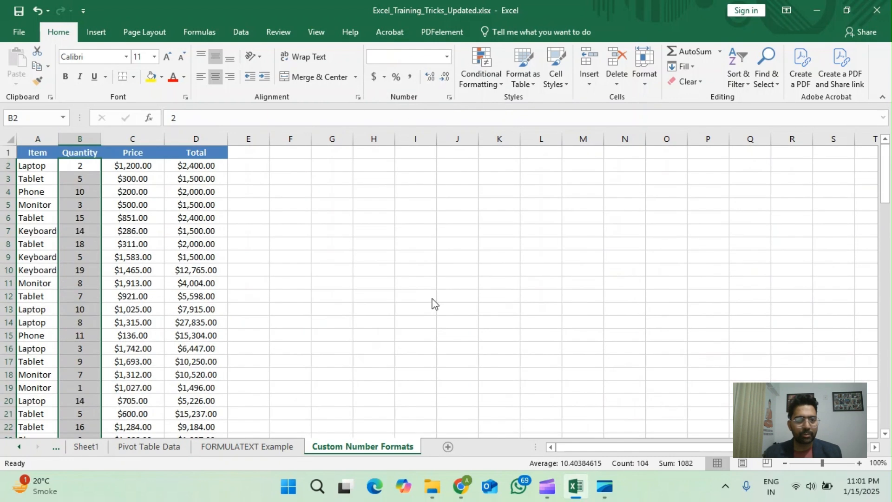
left_click(182, 302)
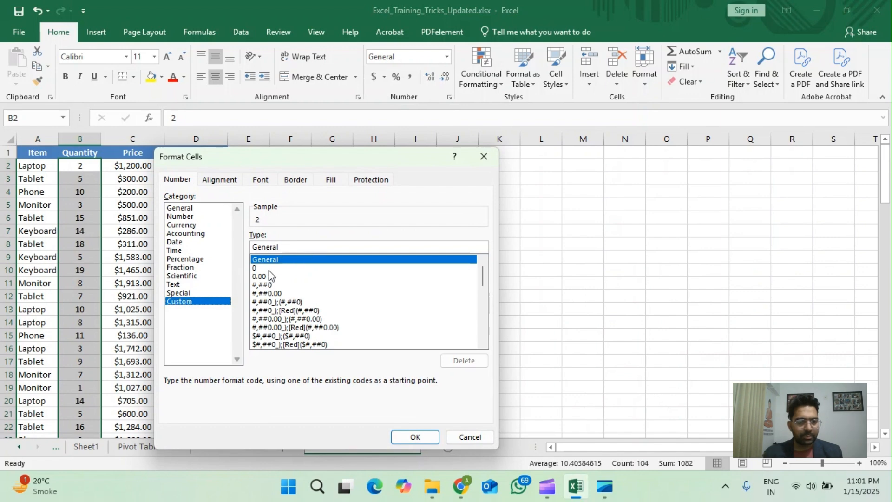
left_click(274, 285)
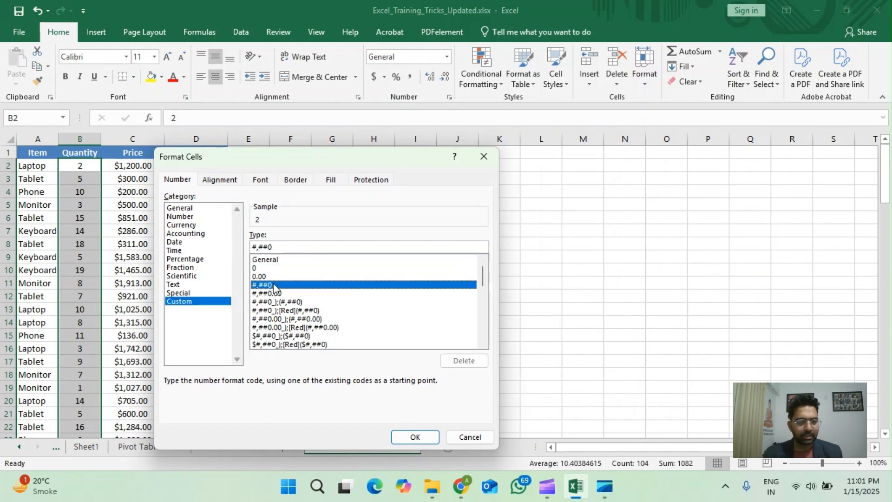
left_click(293, 245)
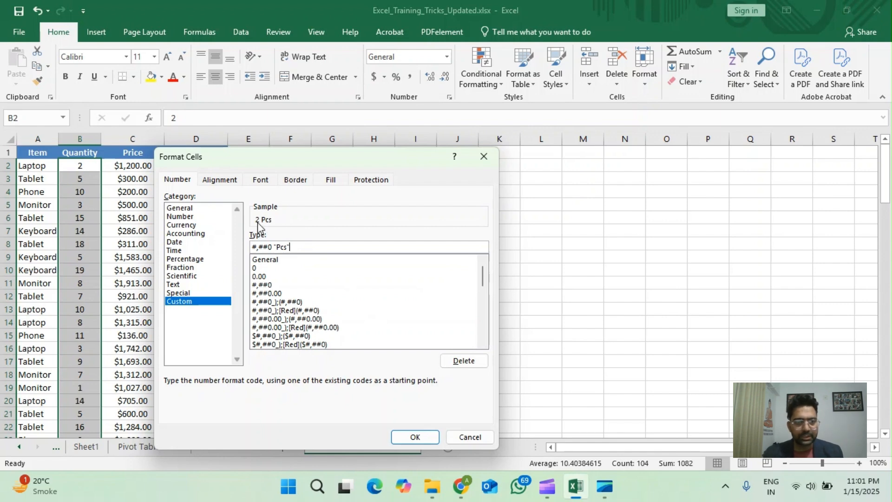
left_click(414, 437)
Step: Check several formatted Quantity cells in column B against their underlying values, ending on B2
left_click(86, 192)
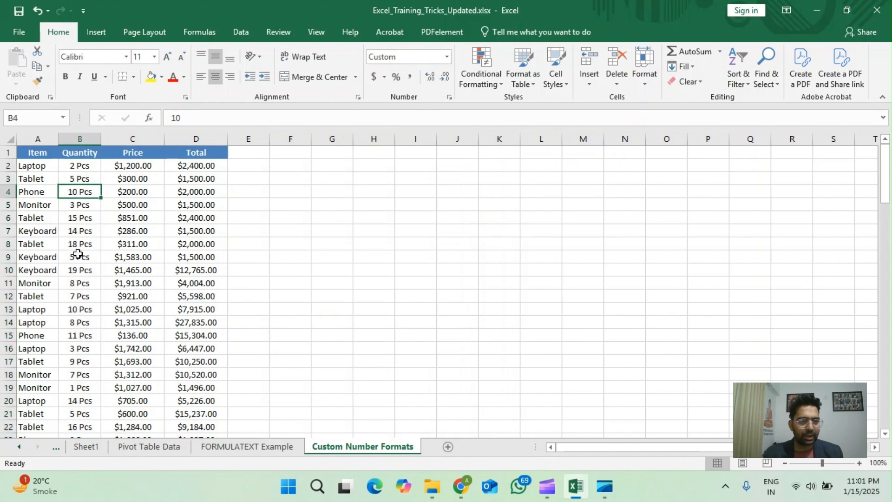
left_click(77, 256)
left_click(79, 283)
left_click(83, 256)
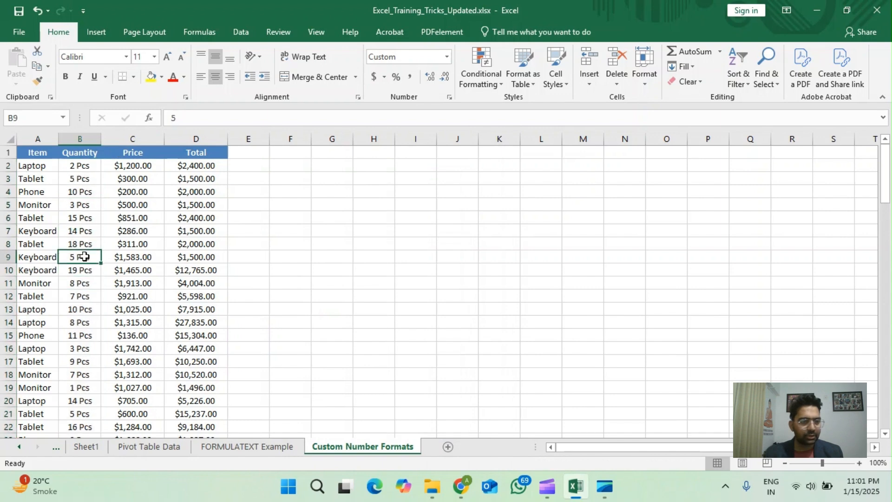
left_click(83, 232)
left_click(82, 207)
left_click(90, 166)
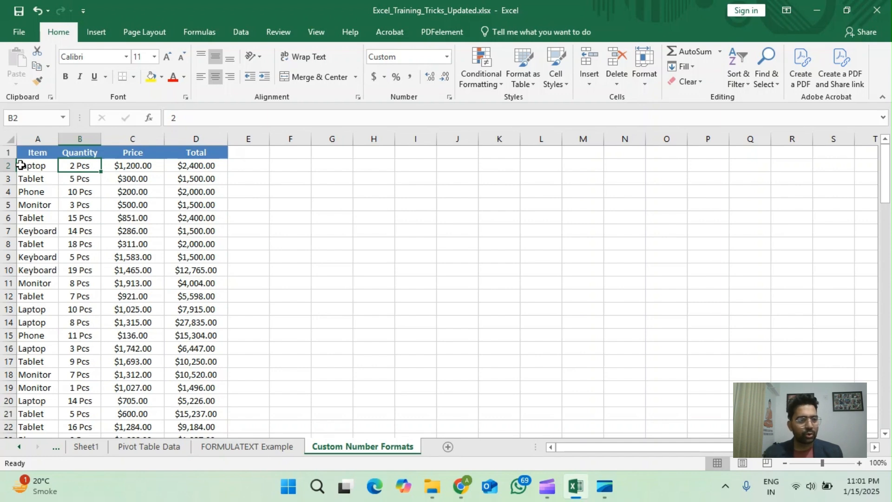
Step: Make header row 1 taller and widen the Quantity column slightly
left_click_drag(14, 159, 13, 166)
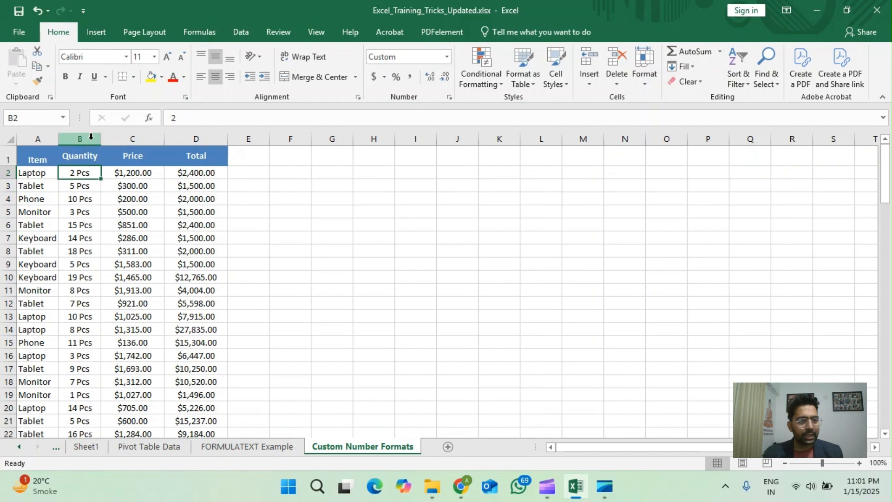
left_click_drag(105, 139, 111, 139)
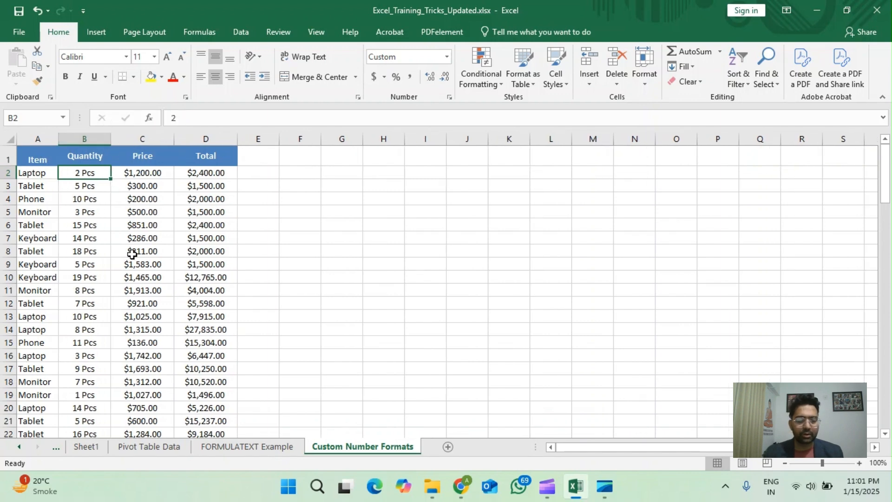
Step: Vertically centre the text in header row 1 with Middle Align
key("Up")
key("ctrl+Down")
key("ctrl+Up")
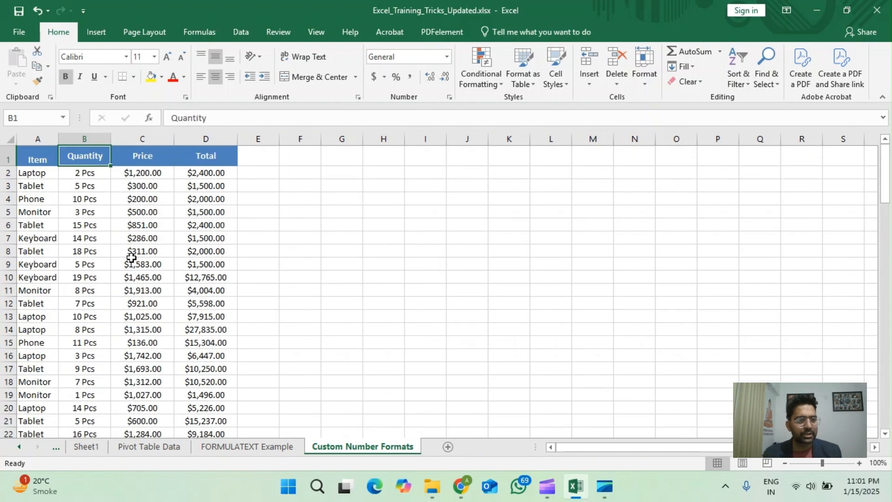
left_click(9, 157)
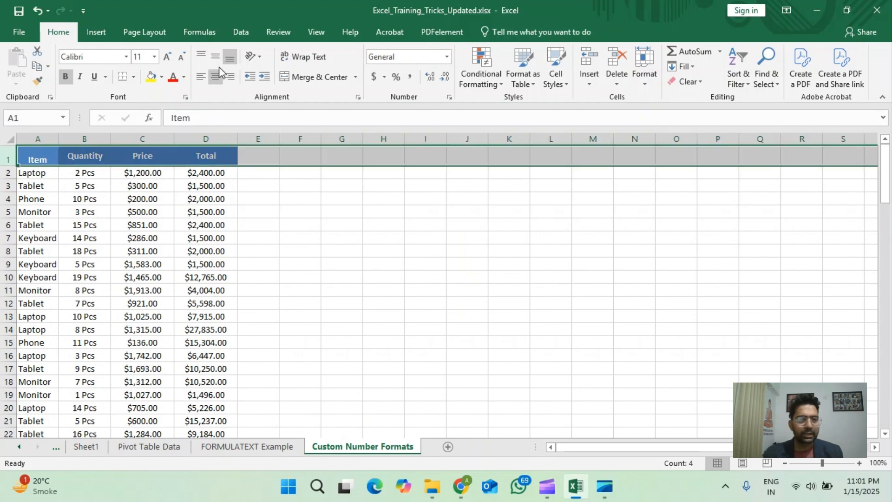
left_click(91, 182)
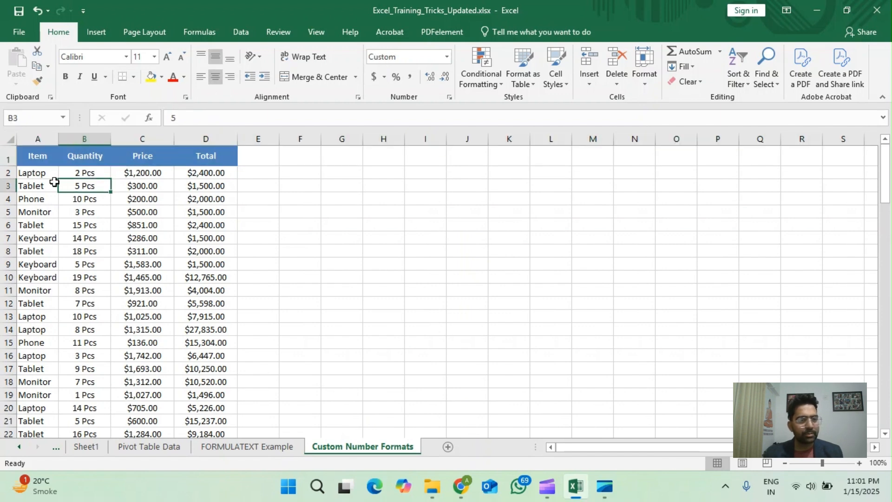
Step: Reset all Price values from C2 down to the last data row to the General format
left_click(163, 176)
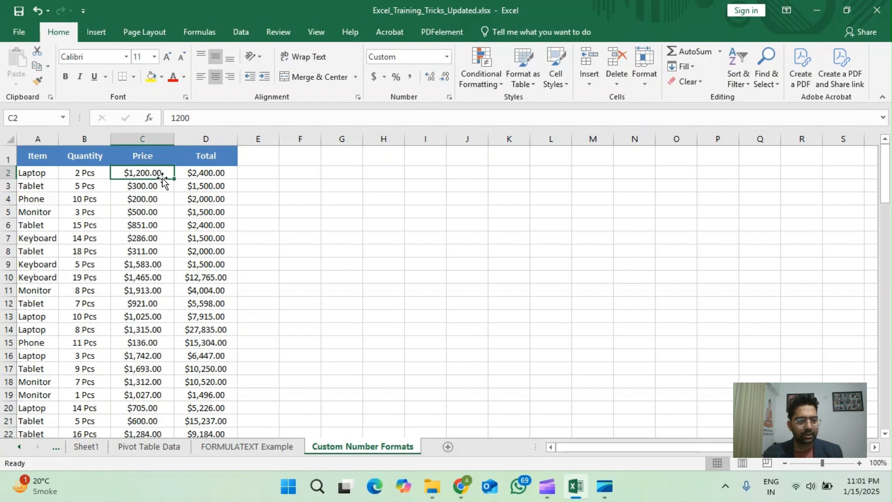
left_click(255, 172)
left_click(157, 177)
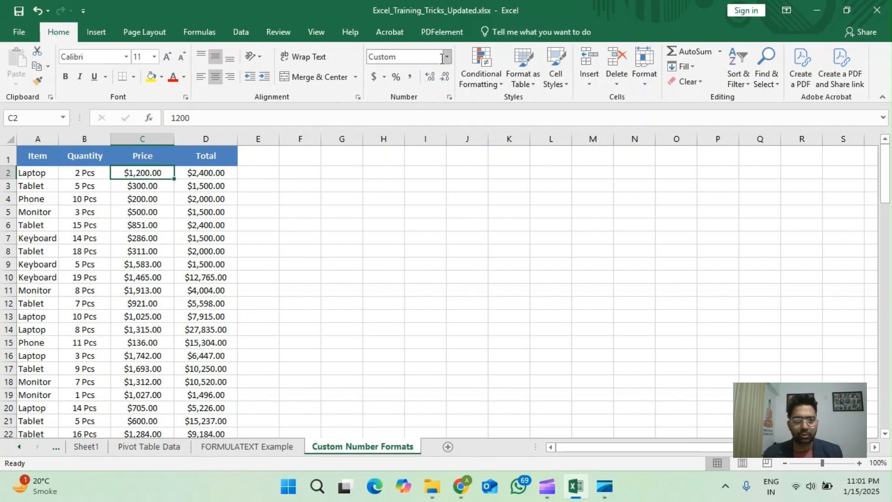
key("ctrl+shift+Down")
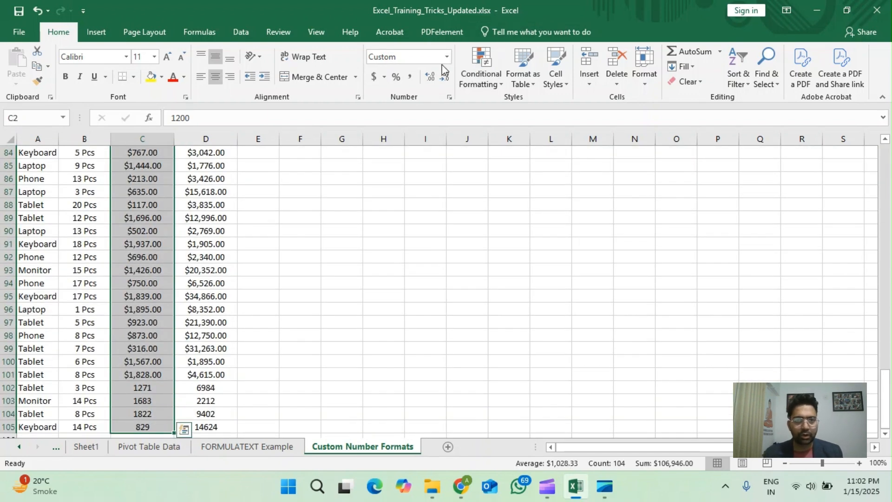
left_click(447, 57)
left_click(425, 80)
scroll(139, 278, "up", 20)
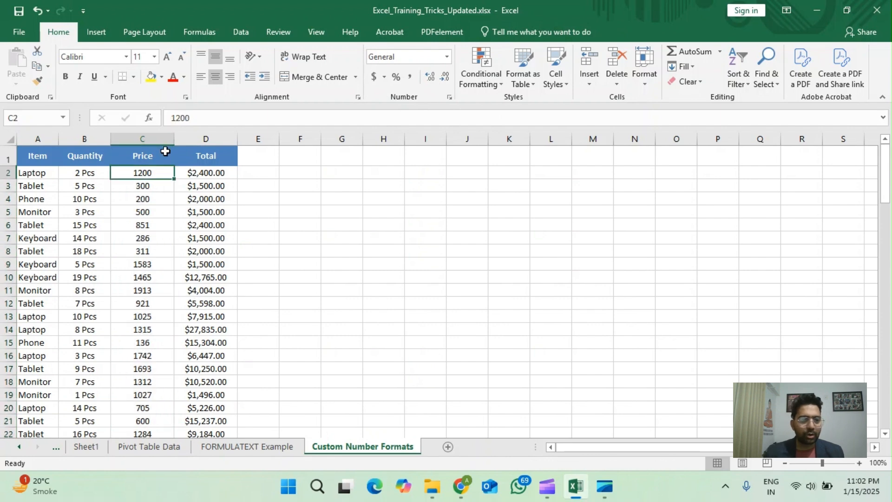
Step: Apply the custom number format #,##0 "Rs" to the Price values in C2:C105, and check cells C2 and B2
scroll(165, 151, "down", 20)
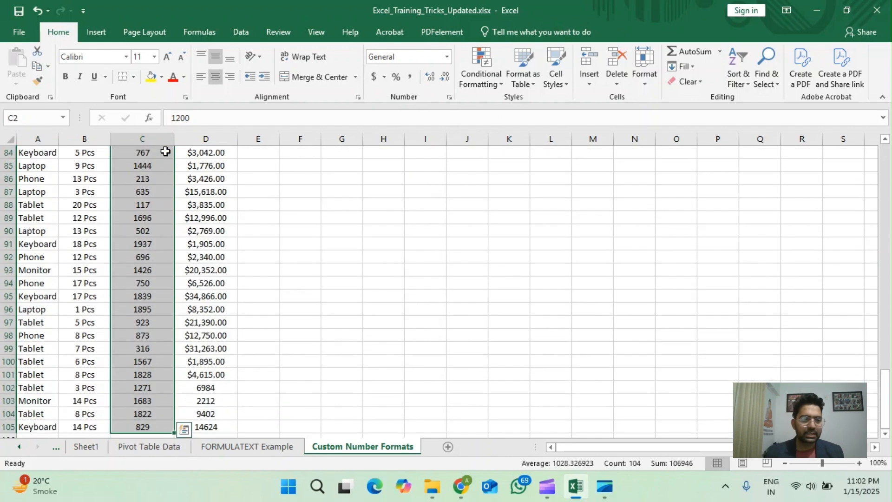
left_click(447, 57)
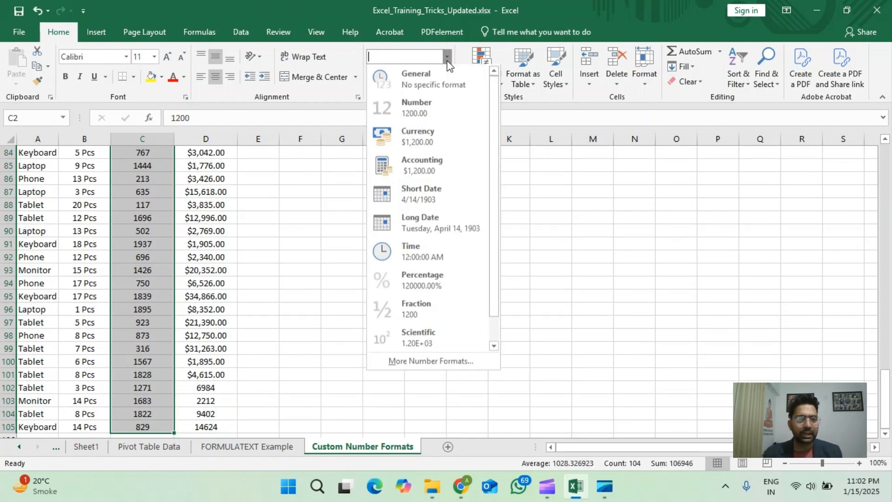
left_click(412, 362)
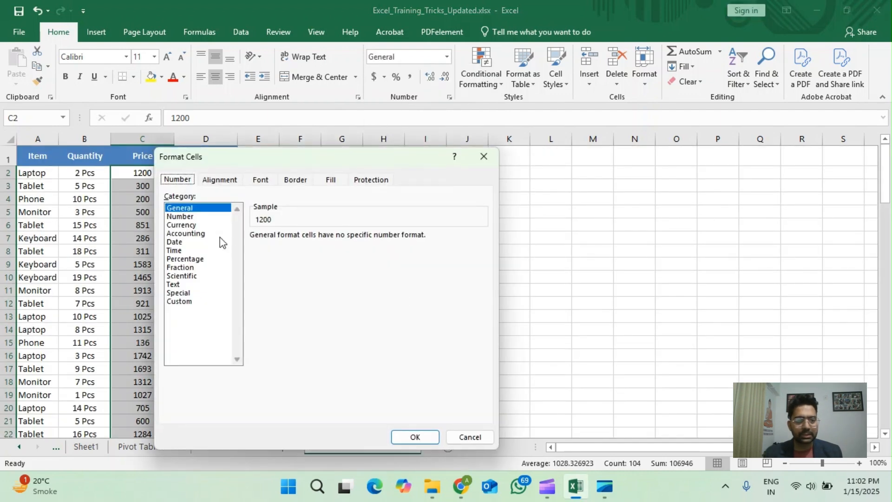
left_click(180, 301)
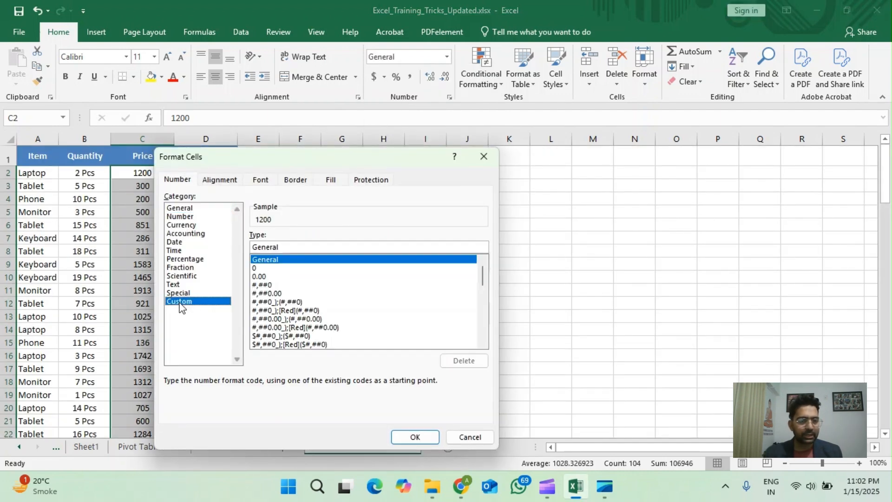
left_click(274, 286)
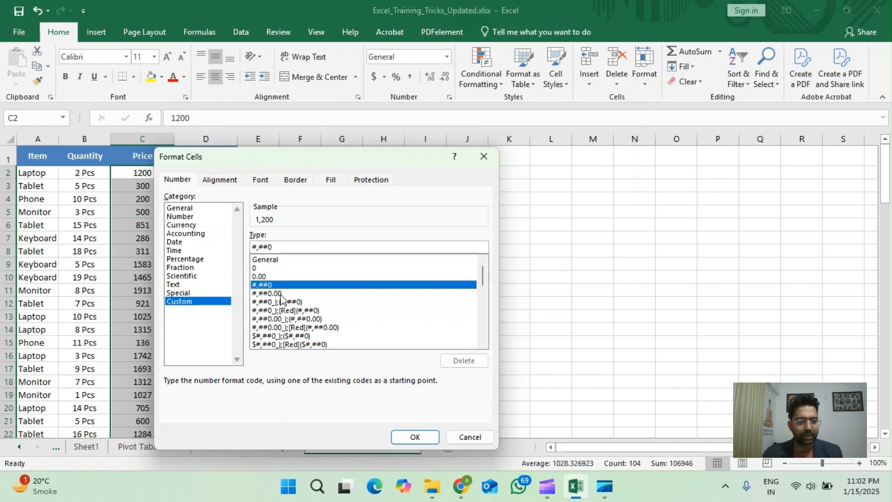
left_click(287, 247)
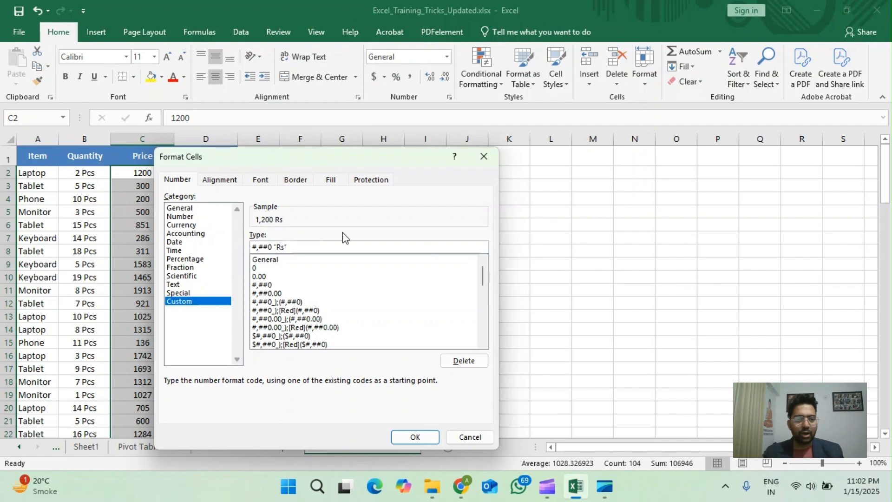
left_click(414, 439)
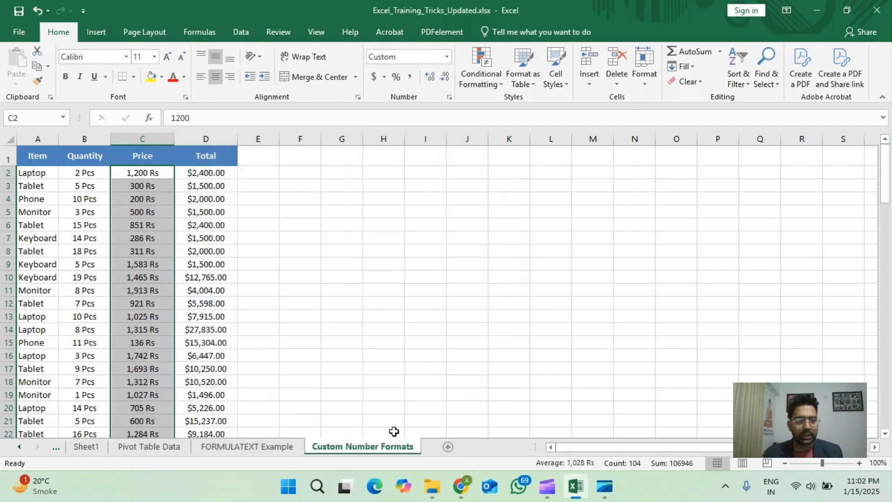
left_click(165, 173)
left_click(83, 174)
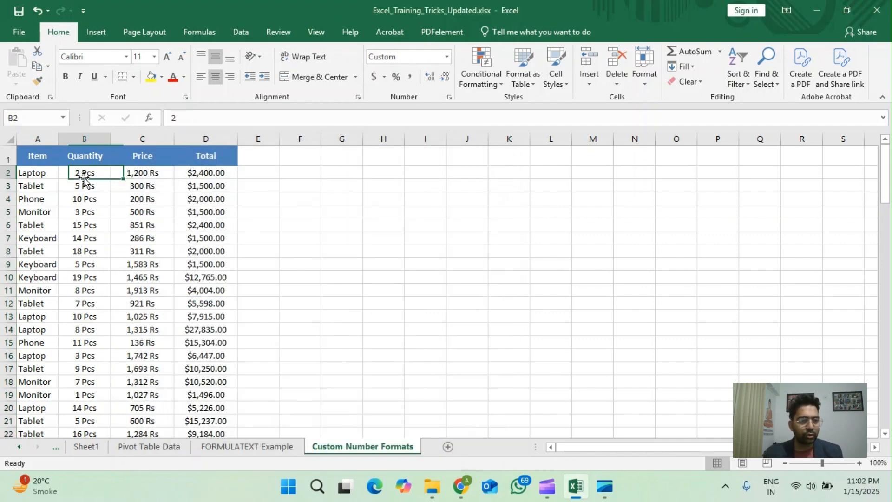
Step: Apply the custom number format #,##0 "Rs" to the Total values in D2:D105
left_click(202, 174)
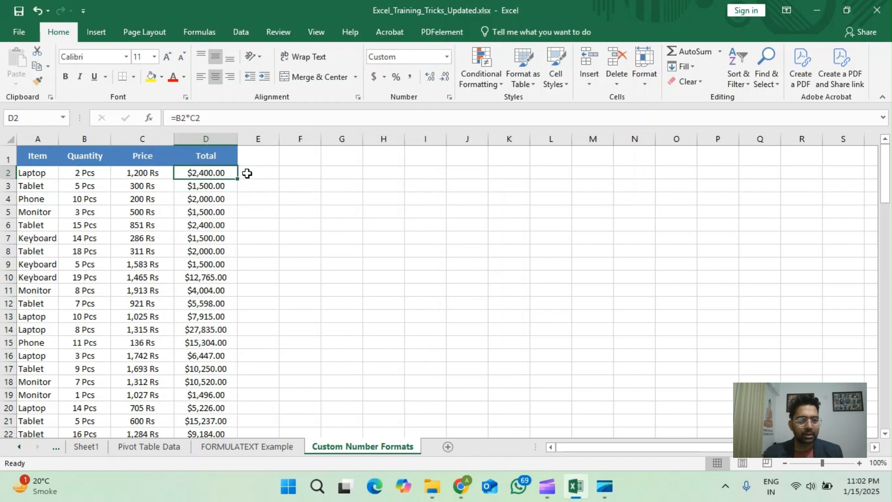
key("ctrl+shift+Down")
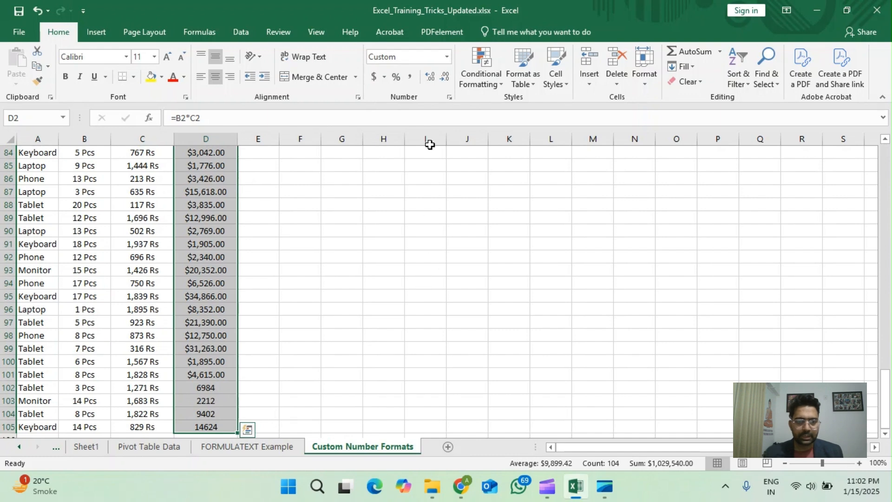
left_click(447, 59)
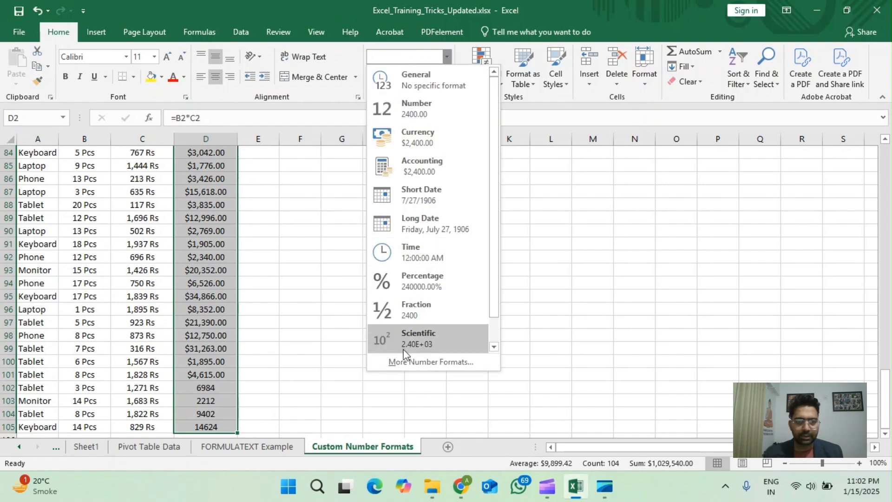
left_click(407, 362)
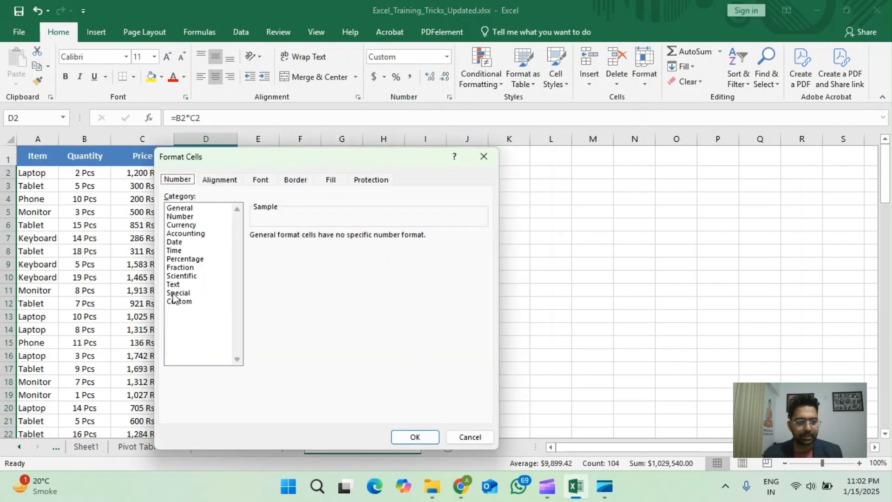
left_click(176, 301)
left_click(280, 286)
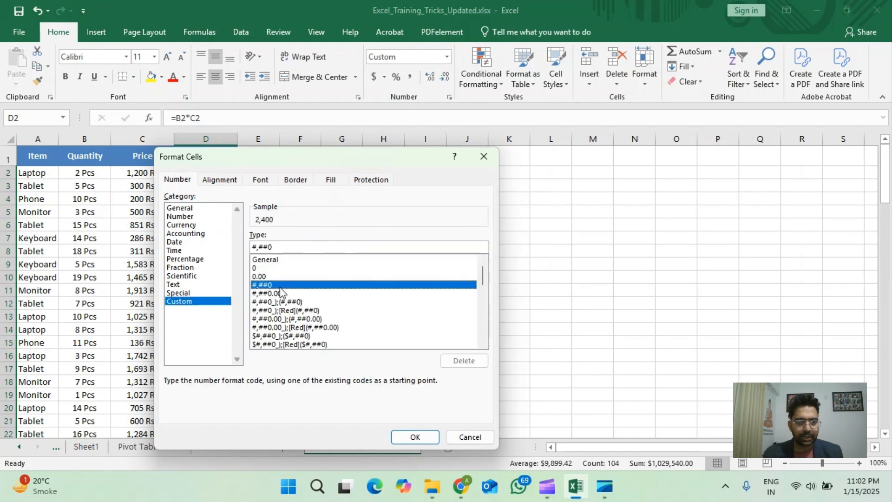
type("\"Rs")
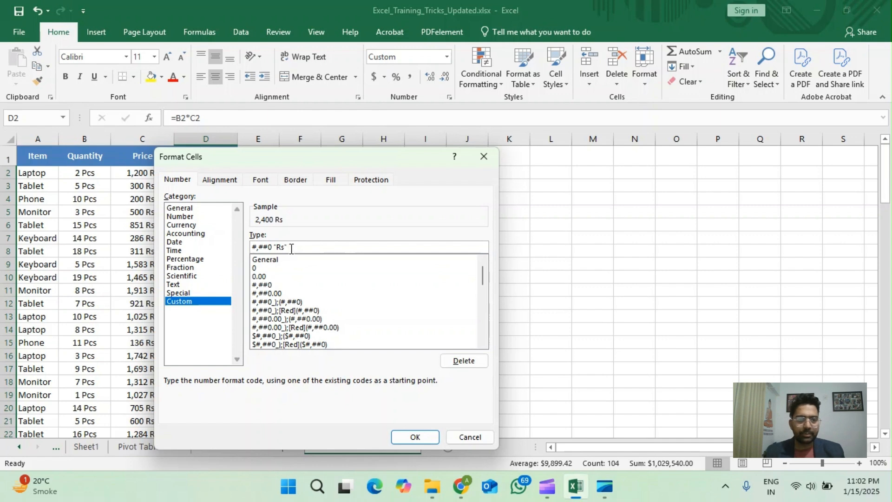
left_click(409, 437)
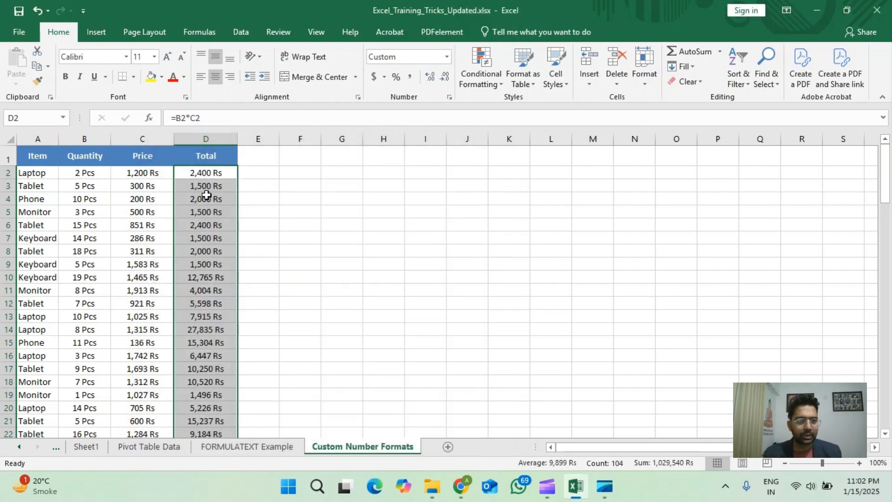
Step: Examine the formatted Quantity, Price and Total columns, comparing the displayed units with the stored values in cells B2, C2, B4 and B3
left_click(206, 195)
key("ctrl+Up")
key("ctrl+Left")
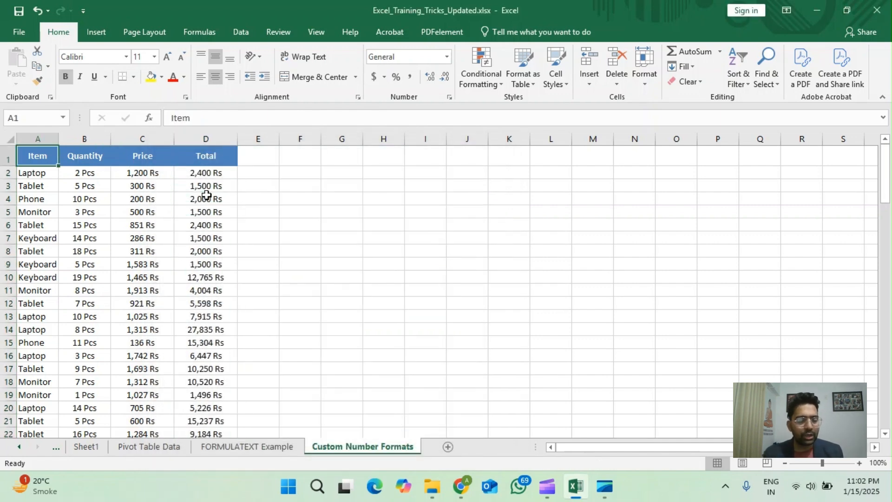
key("Down")
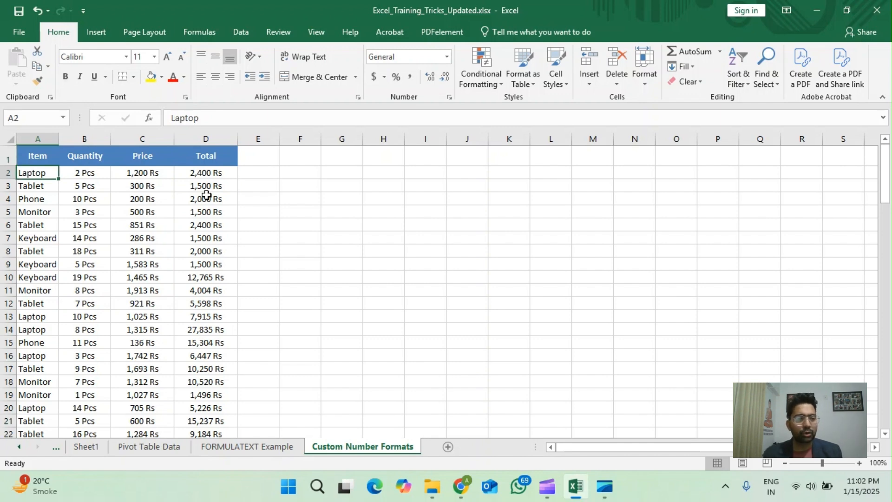
left_click(93, 178)
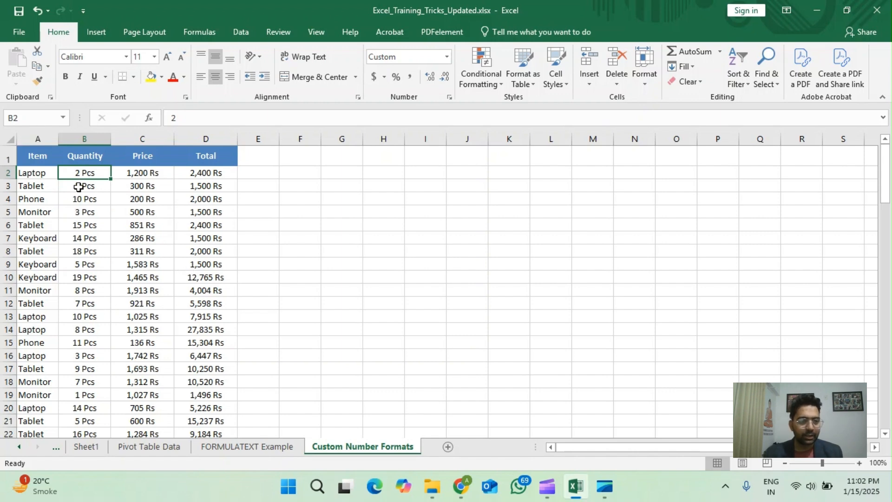
scroll(110, 293, "down", 3)
scroll(196, 260, "down", 2)
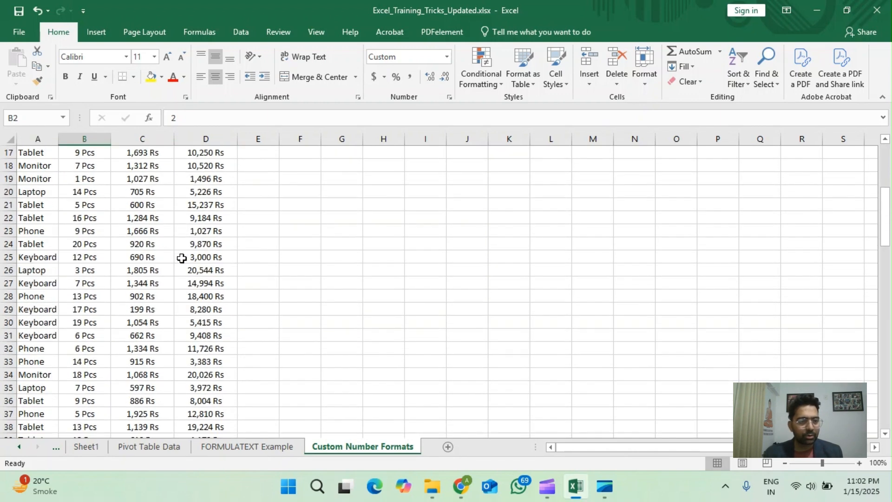
scroll(181, 258, "up", 5)
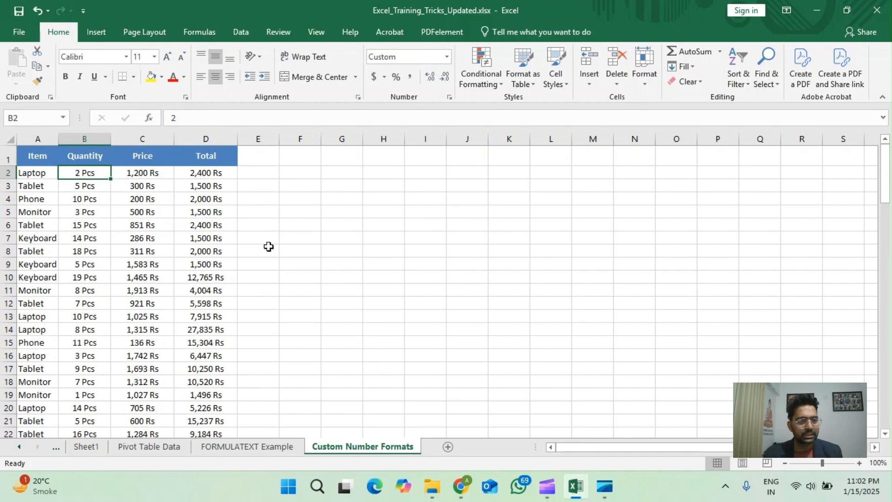
left_click(149, 174)
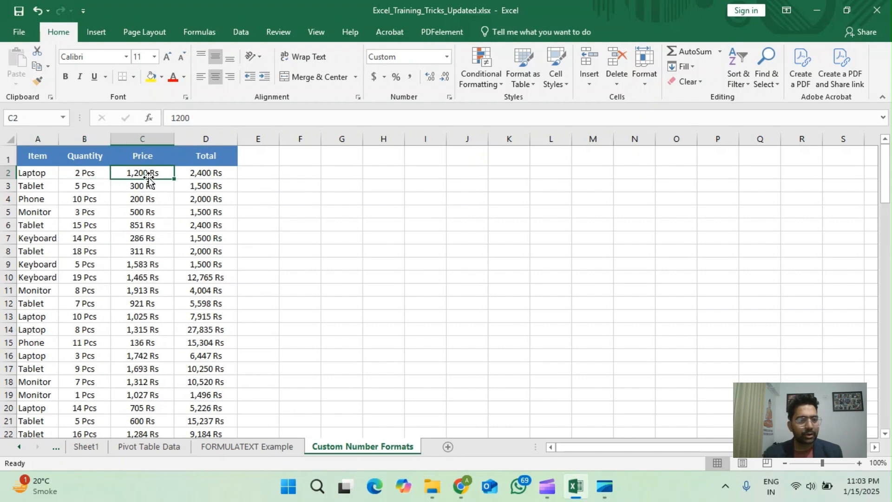
left_click(102, 172)
left_click(81, 200)
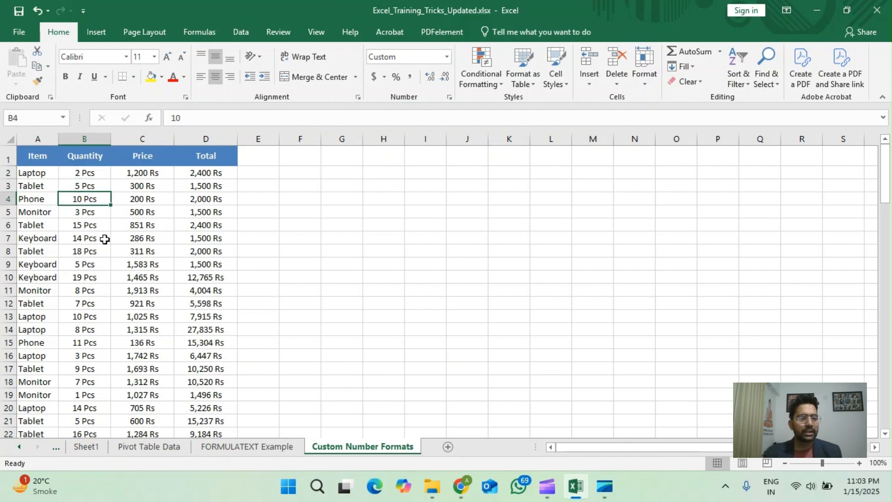
left_click(92, 188)
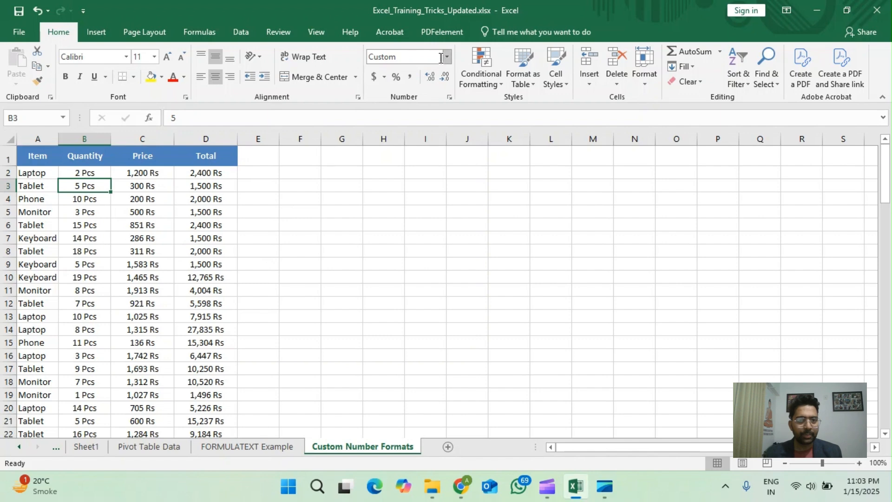
left_click(98, 175)
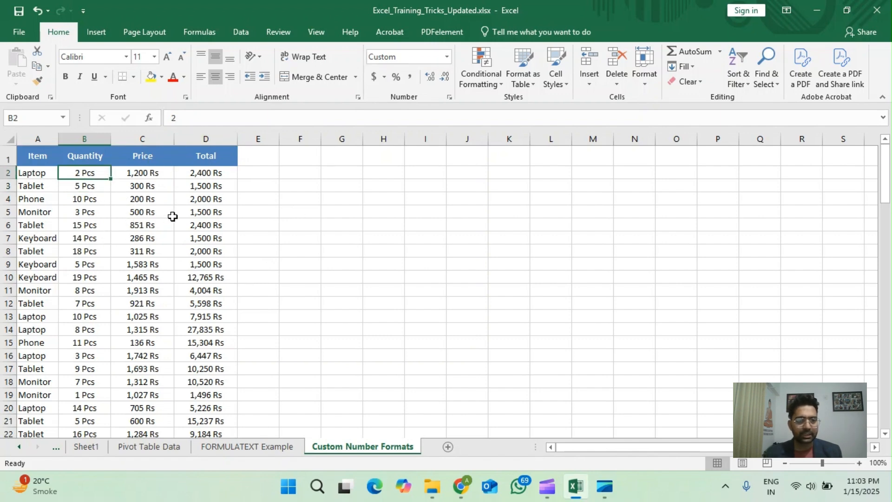
Step: Set the Tablet quantity in B6 to 5
left_click(99, 221)
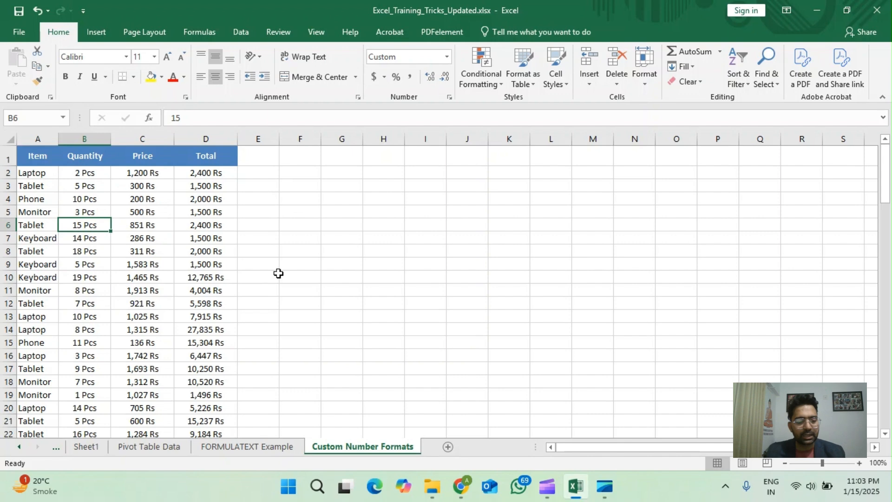
type("5")
key("Return")
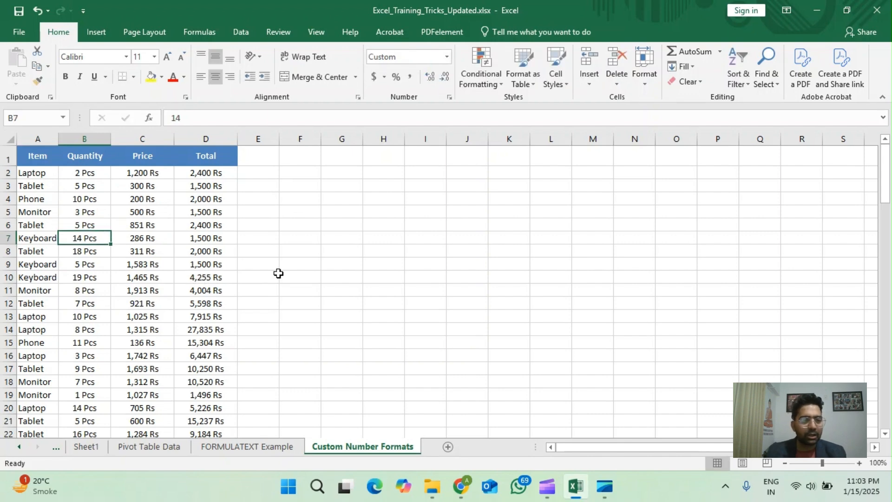
key("Up")
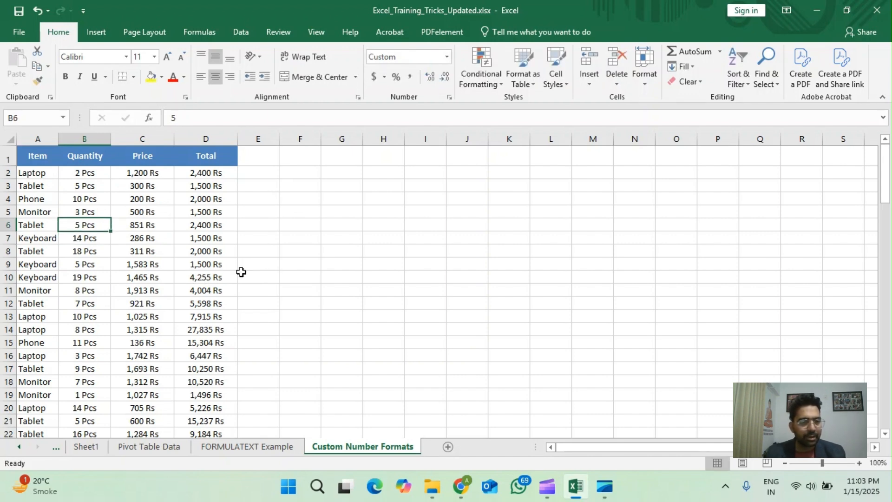
Step: Fill the formula =B2*C2 from D2 down the whole Total column
left_click(199, 173)
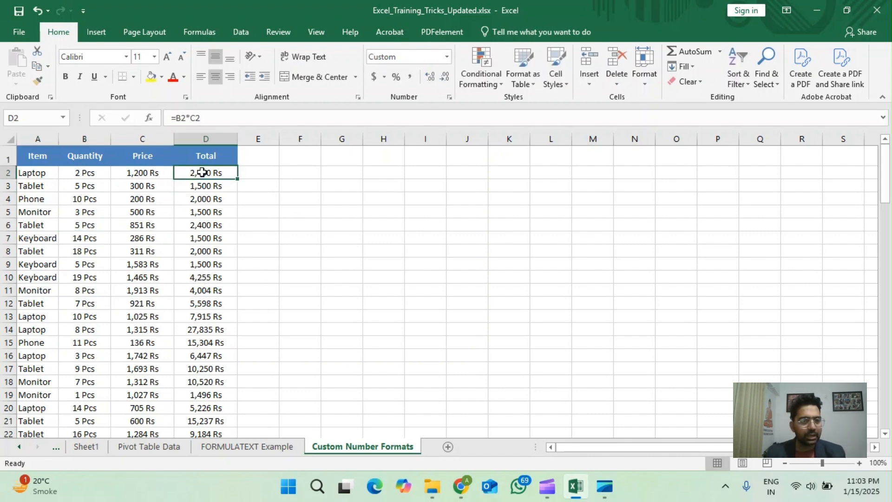
double_click(238, 181)
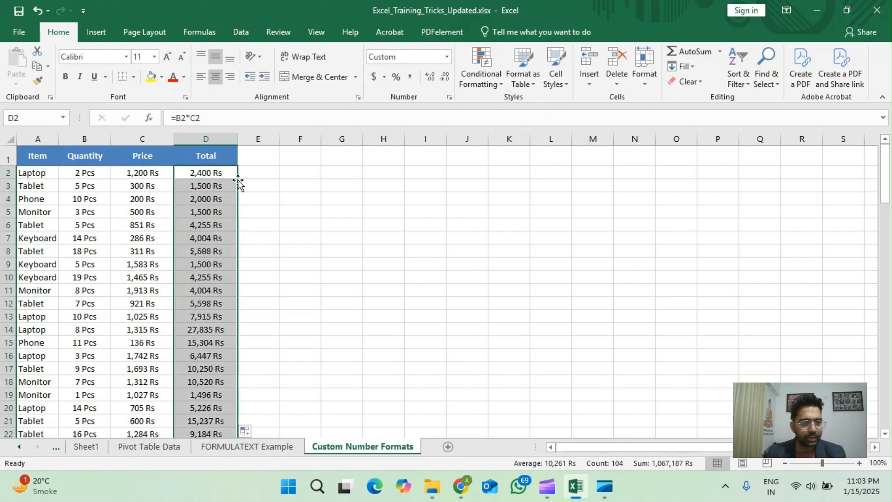
left_click(230, 174)
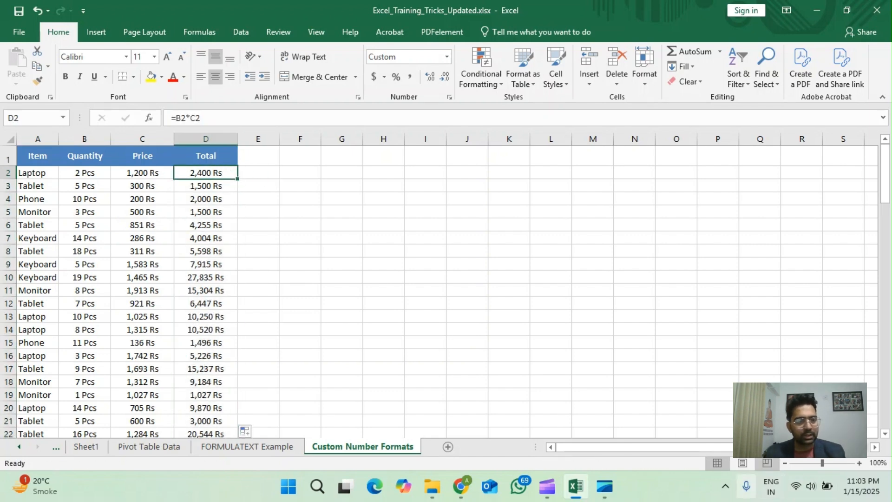
Step: Set the Keyboard quantity in B10 to 10 and check across row 10 to its total
left_click(95, 279)
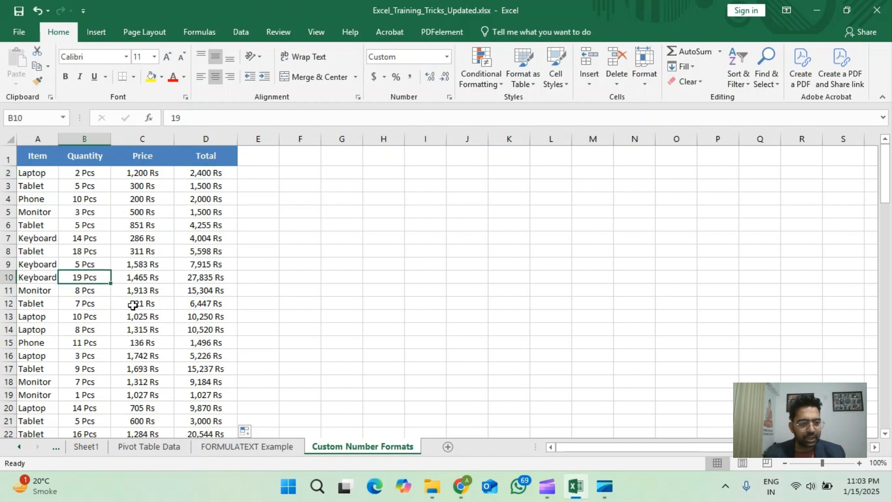
type("10")
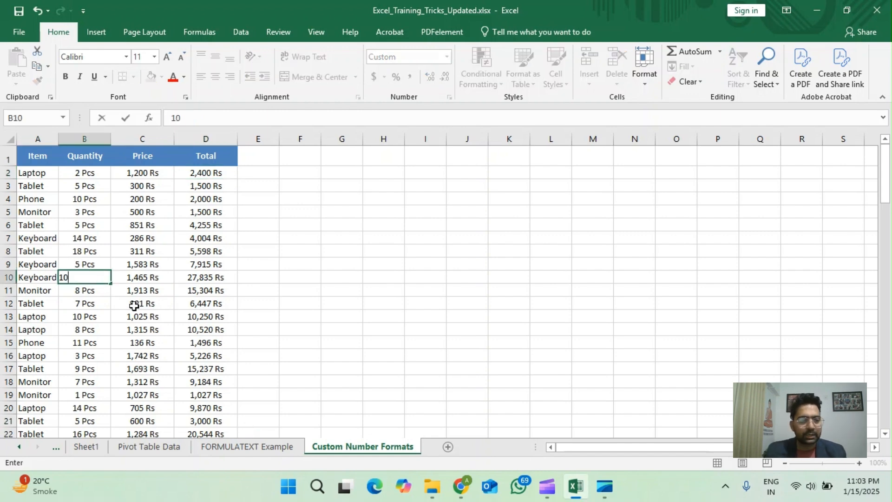
key("ctrl+Return")
key("Right")
key("ctrl+Left")
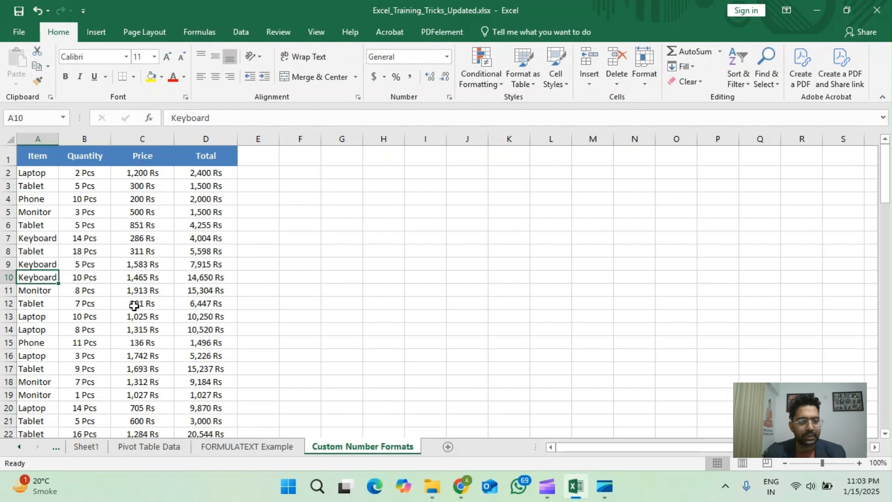
key("ctrl+shift+Right")
key("ctrl+Right")
key("ctrl+Left")
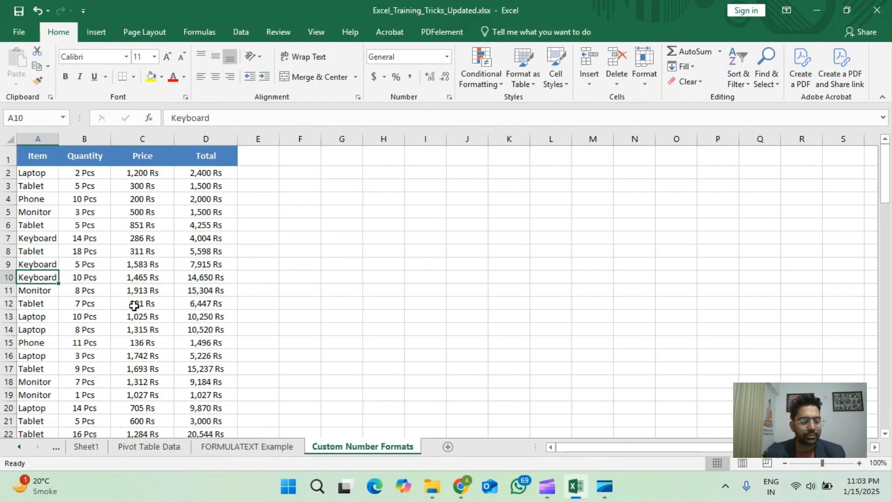
key("ctrl+Right")
key("ctrl+Left")
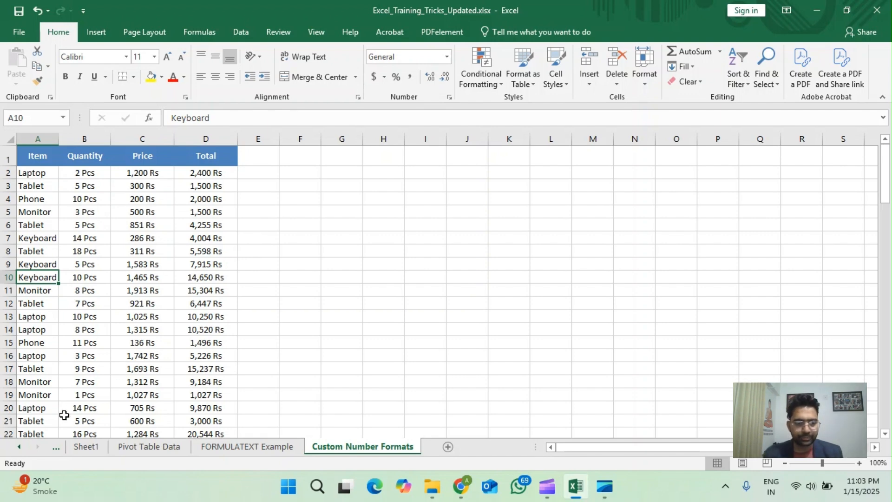
Step: Review the First Name column on the Flash Fill sheet and show the data tools that include Flash Fill
left_click(19, 447)
left_click(19, 447)
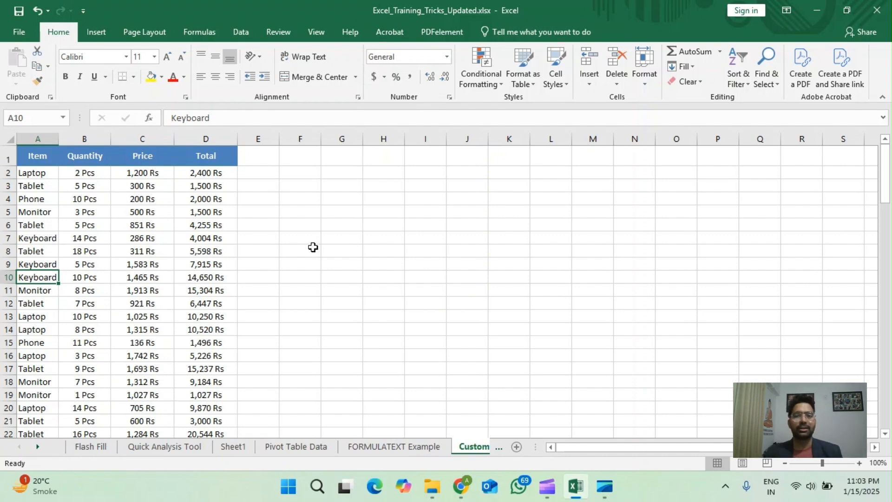
left_click(92, 447)
left_click(142, 164)
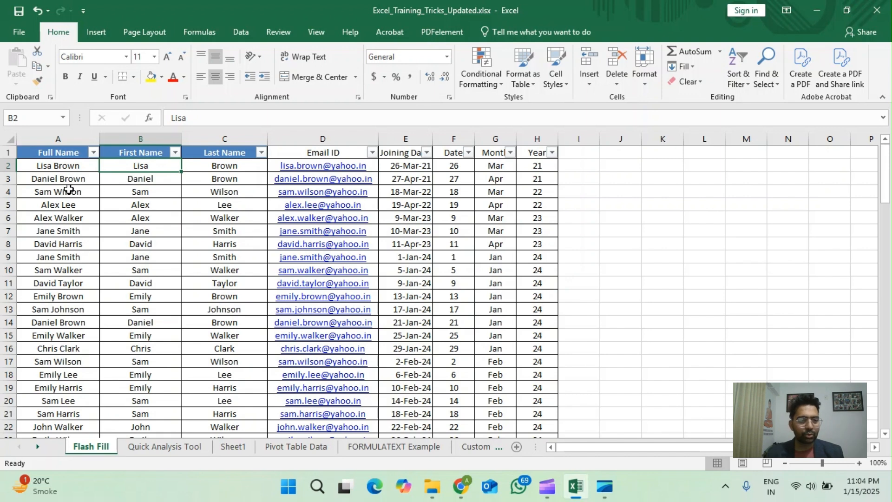
left_click(235, 33)
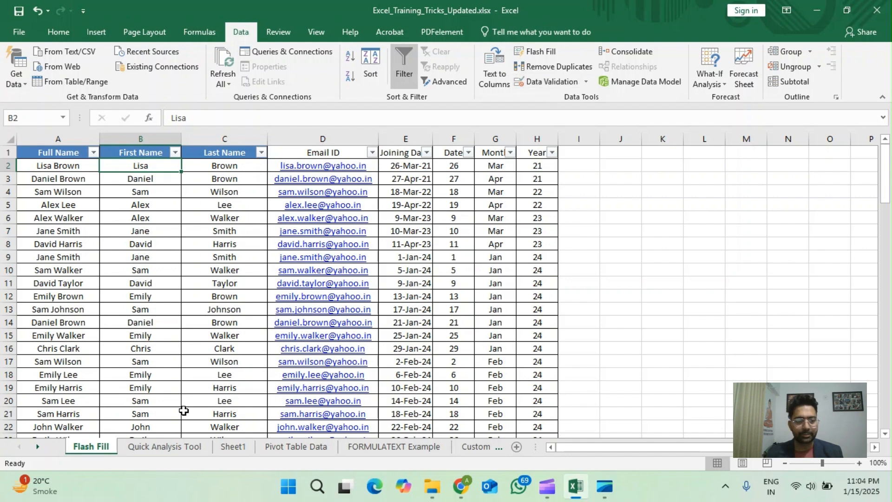
Step: Show the Quick Analysis options for the selected range A1:B106 on the Quick Analysis Tool sheet
left_click(161, 447)
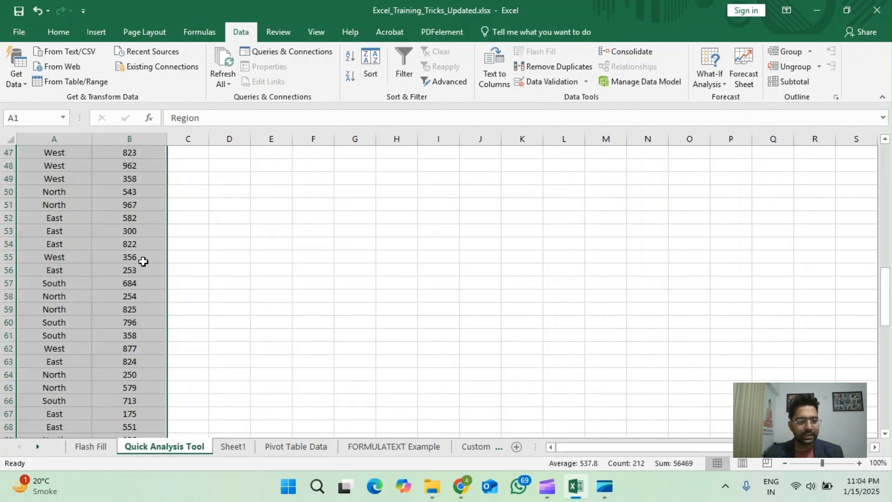
scroll(153, 326, "down", 5)
scroll(159, 342, "down", 9)
left_click(176, 392)
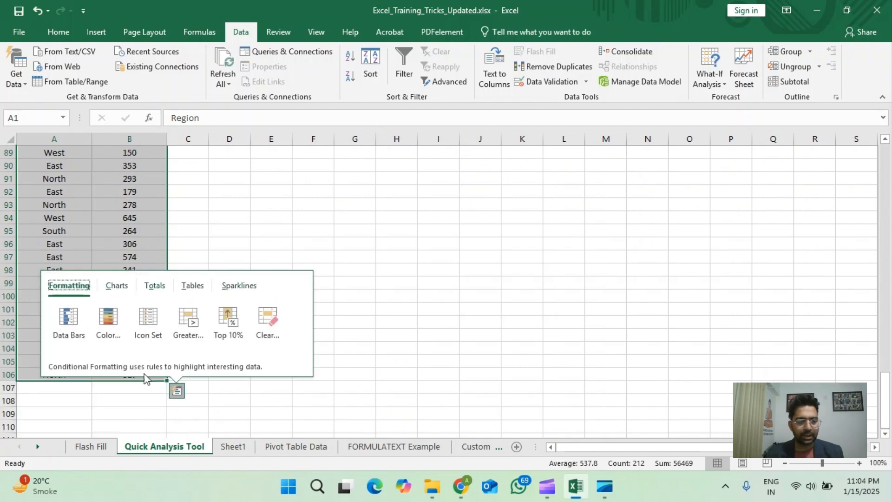
Step: View the Pivot Table Data sheet, try filtering the Sheet1 pivot tables with the Region slicer starting with East, and clear the filter
left_click(287, 446)
left_click(286, 446)
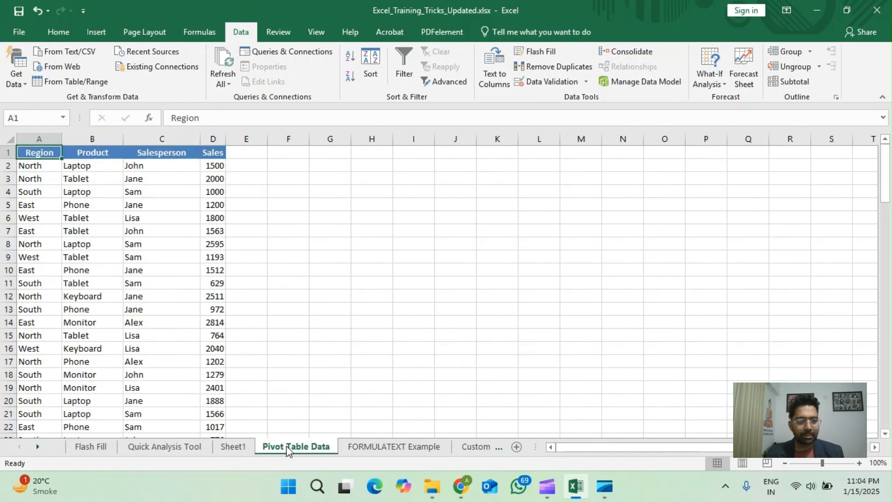
left_click(232, 447)
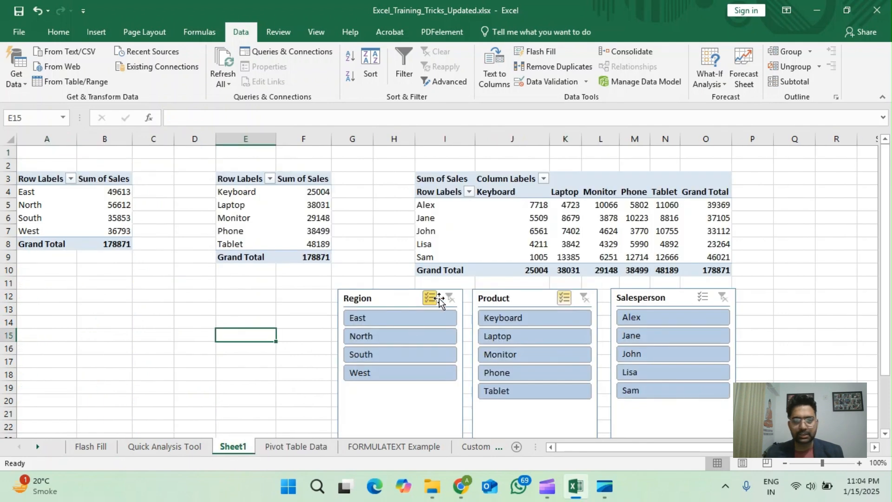
left_click(406, 321)
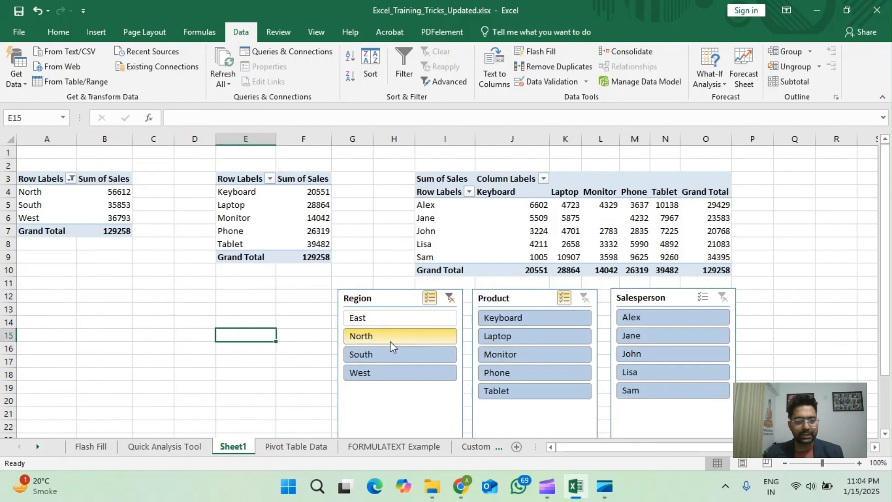
left_click(390, 346)
left_click(393, 358)
left_click(449, 298)
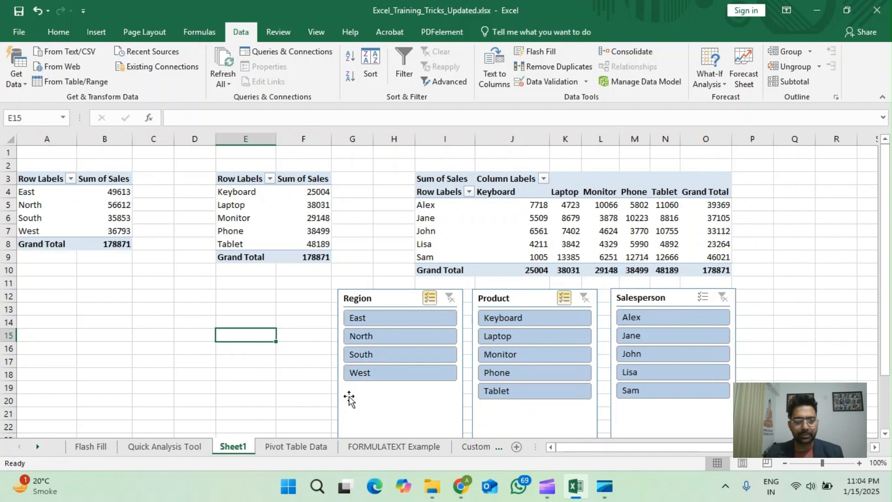
Step: Check the formula in E2 on the FORMULATEXT Example sheet and return to the Custom Number Formats sheet
left_click(390, 446)
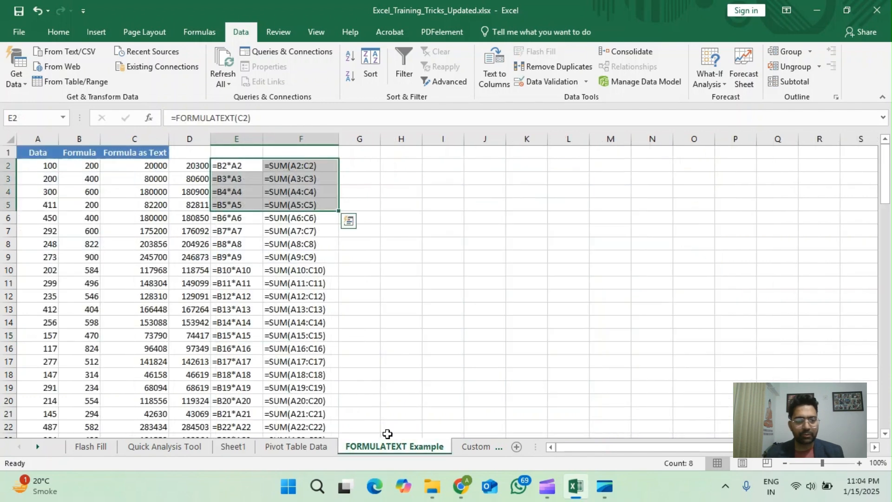
left_click(230, 165)
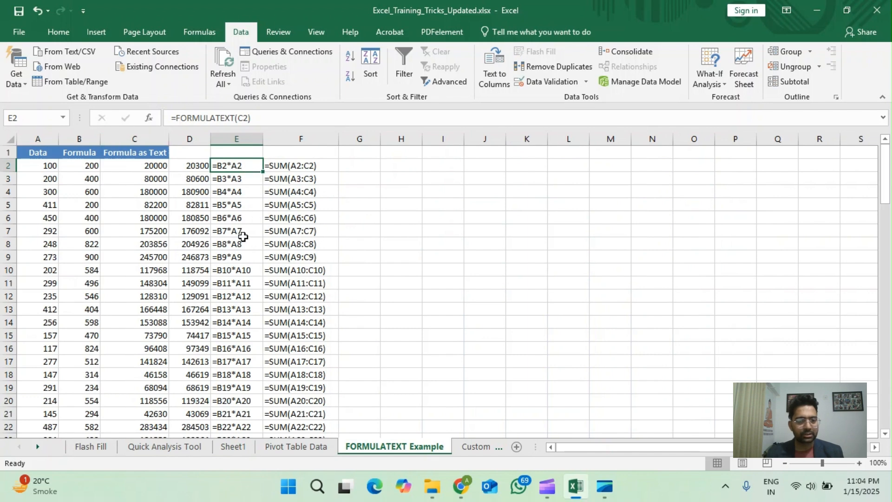
left_click(462, 451)
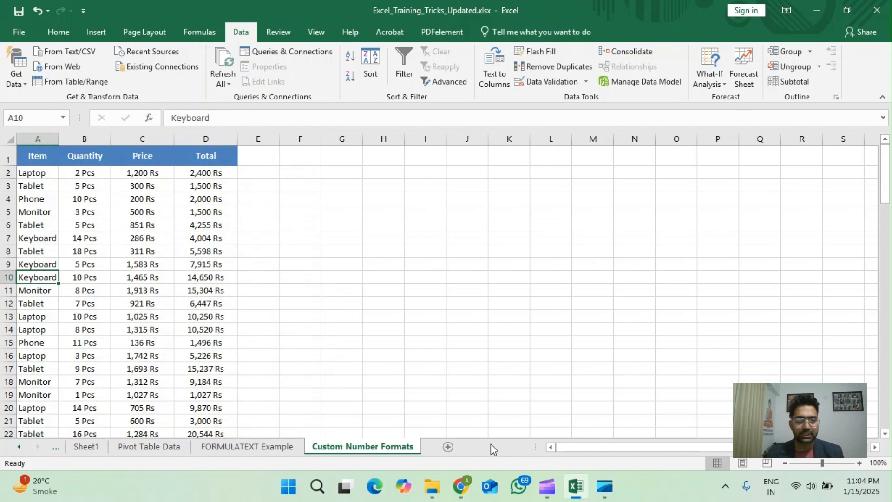